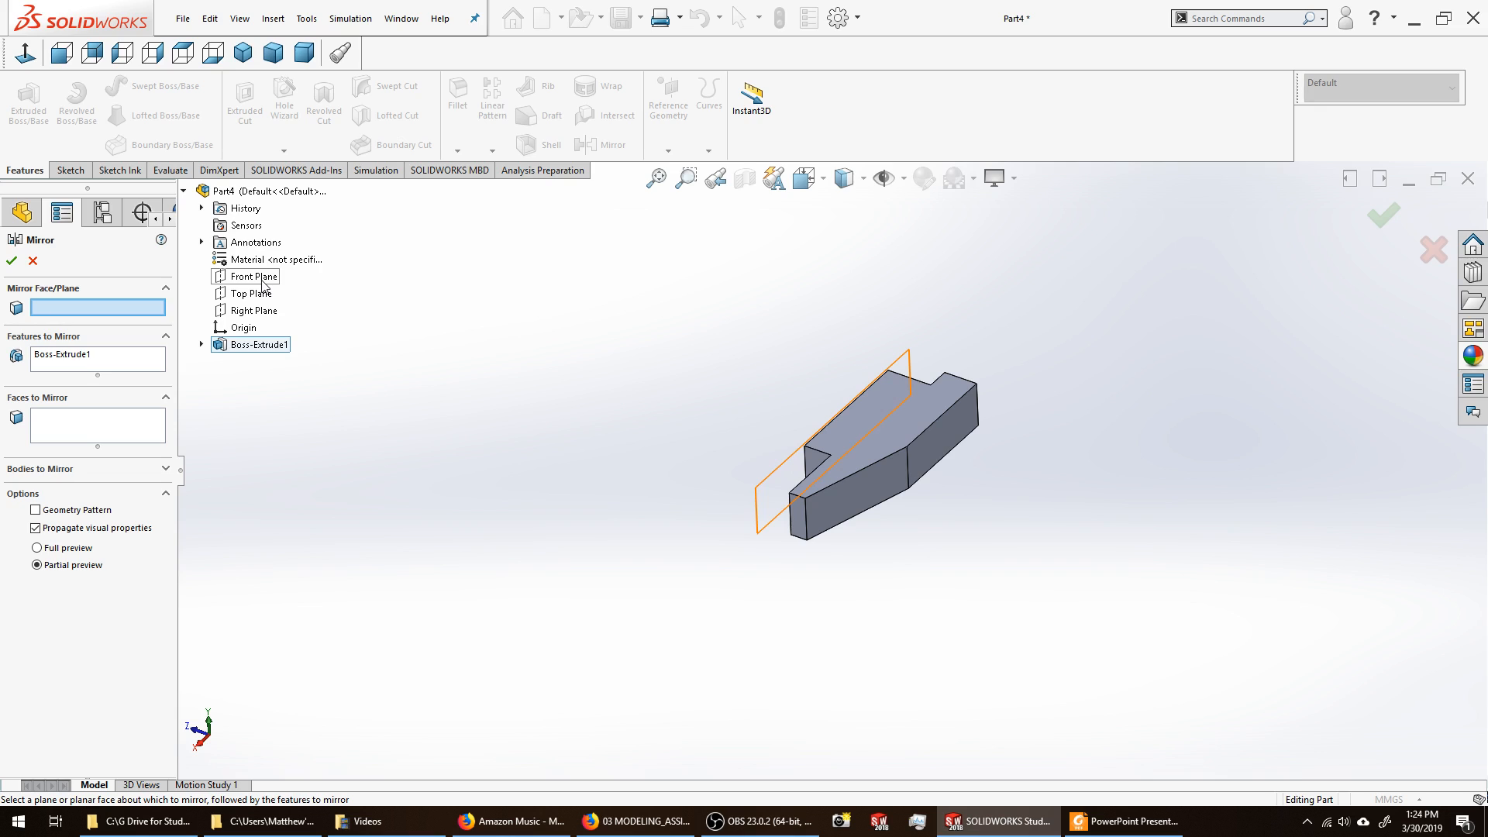
# Mirror the extruded half block about the Front Plane to complete the symmetric base.
pyautogui.click(264, 286)
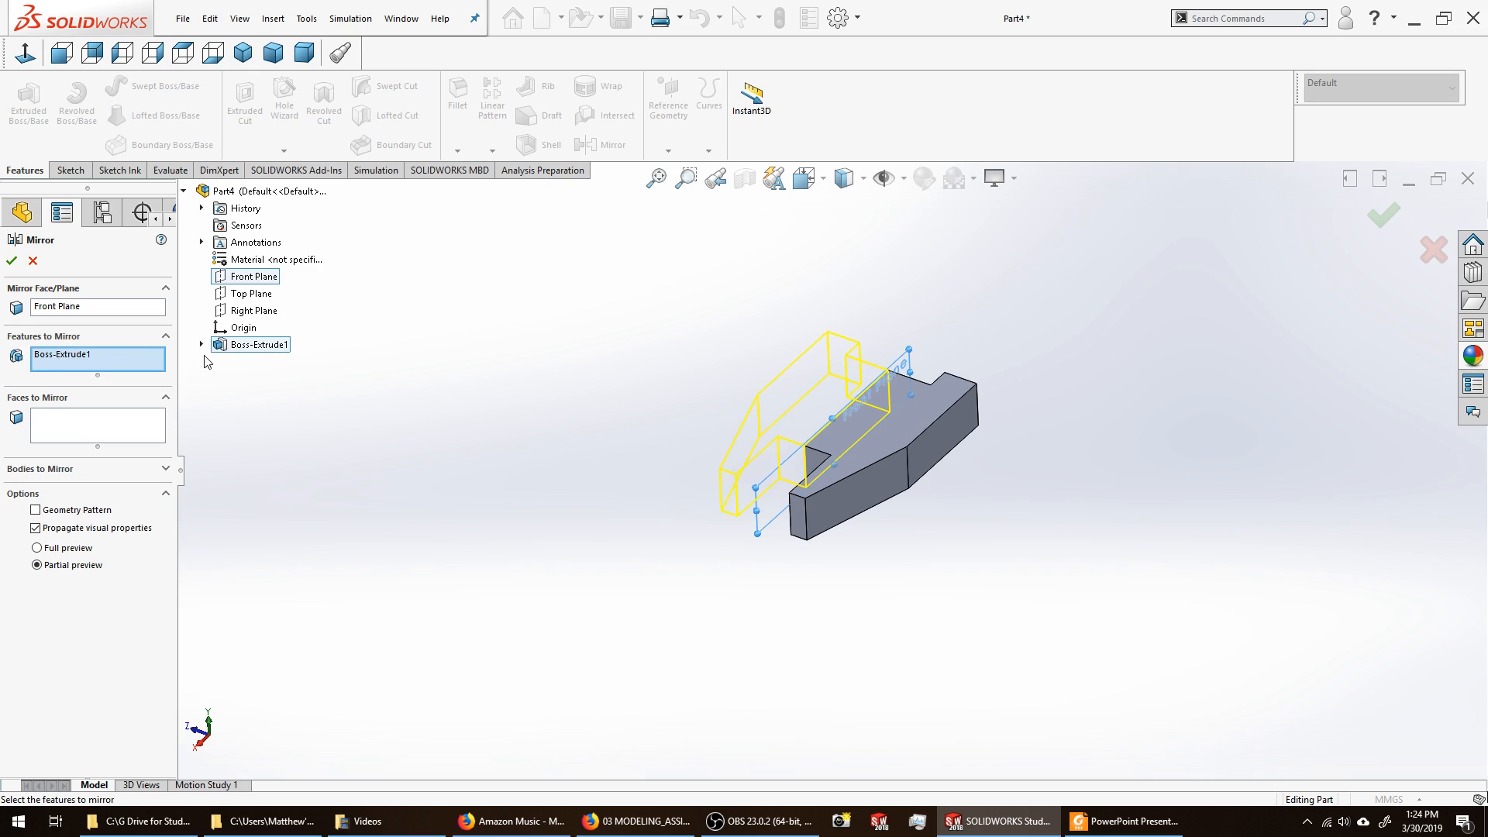
pyautogui.moveTo(581, 459)
pyautogui.mouseDown(button='middle')
pyautogui.moveTo(581, 409)
pyautogui.moveTo(672, 405)
pyautogui.moveTo(605, 429)
pyautogui.moveTo(606, 503)
pyautogui.moveTo(616, 443)
pyautogui.moveTo(585, 438)
pyautogui.mouseUp(button='middle')
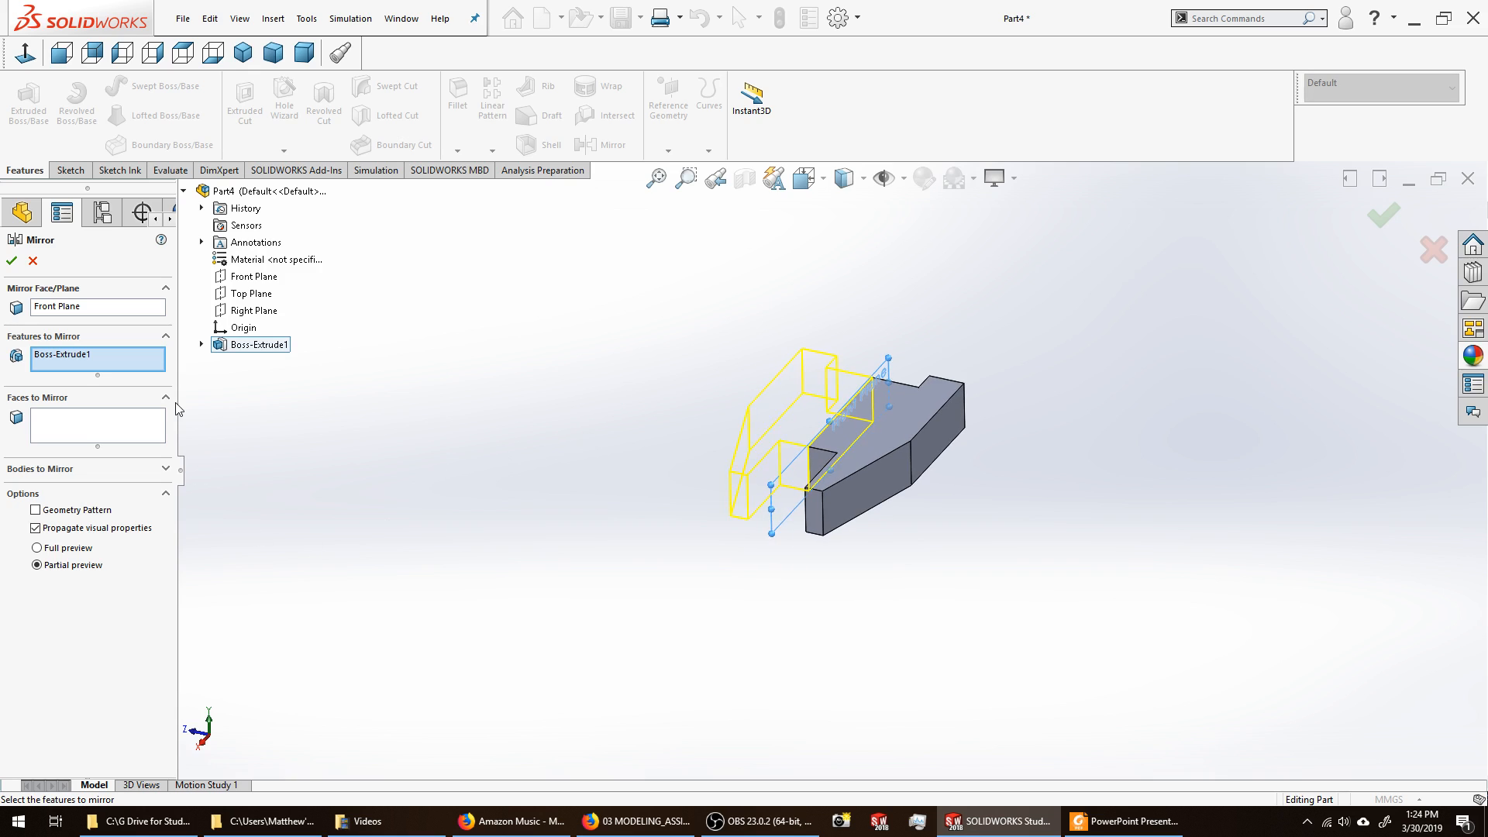
pyautogui.click(11, 263)
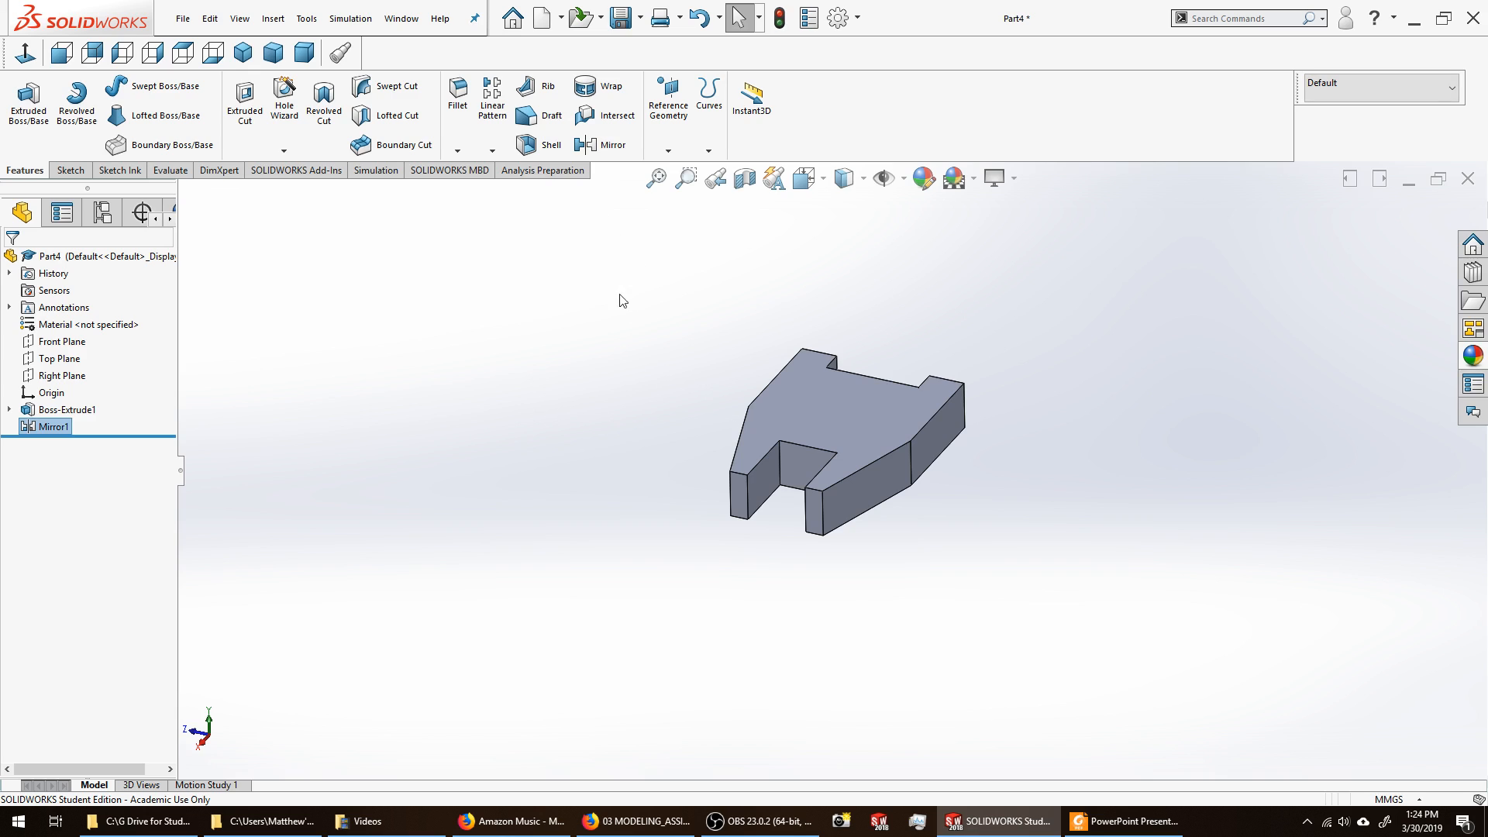
pyautogui.moveTo(642, 364); pyautogui.dragTo(628, 406, button='middle')
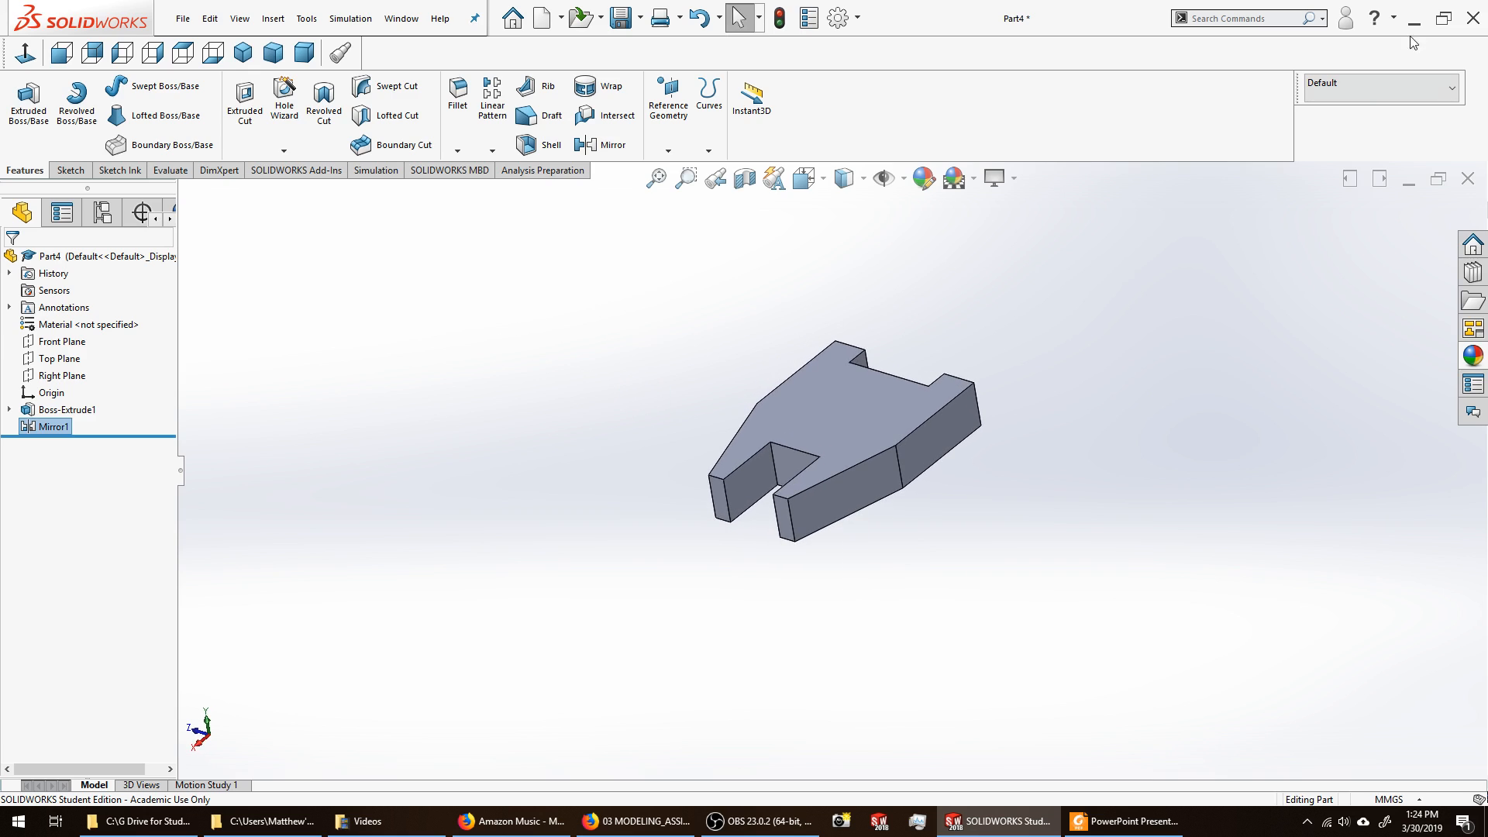
# Shrink the modelling window to show the Locating Block drawing alongside, and review its isometric view and dimensions.
pyautogui.click(1444, 18)
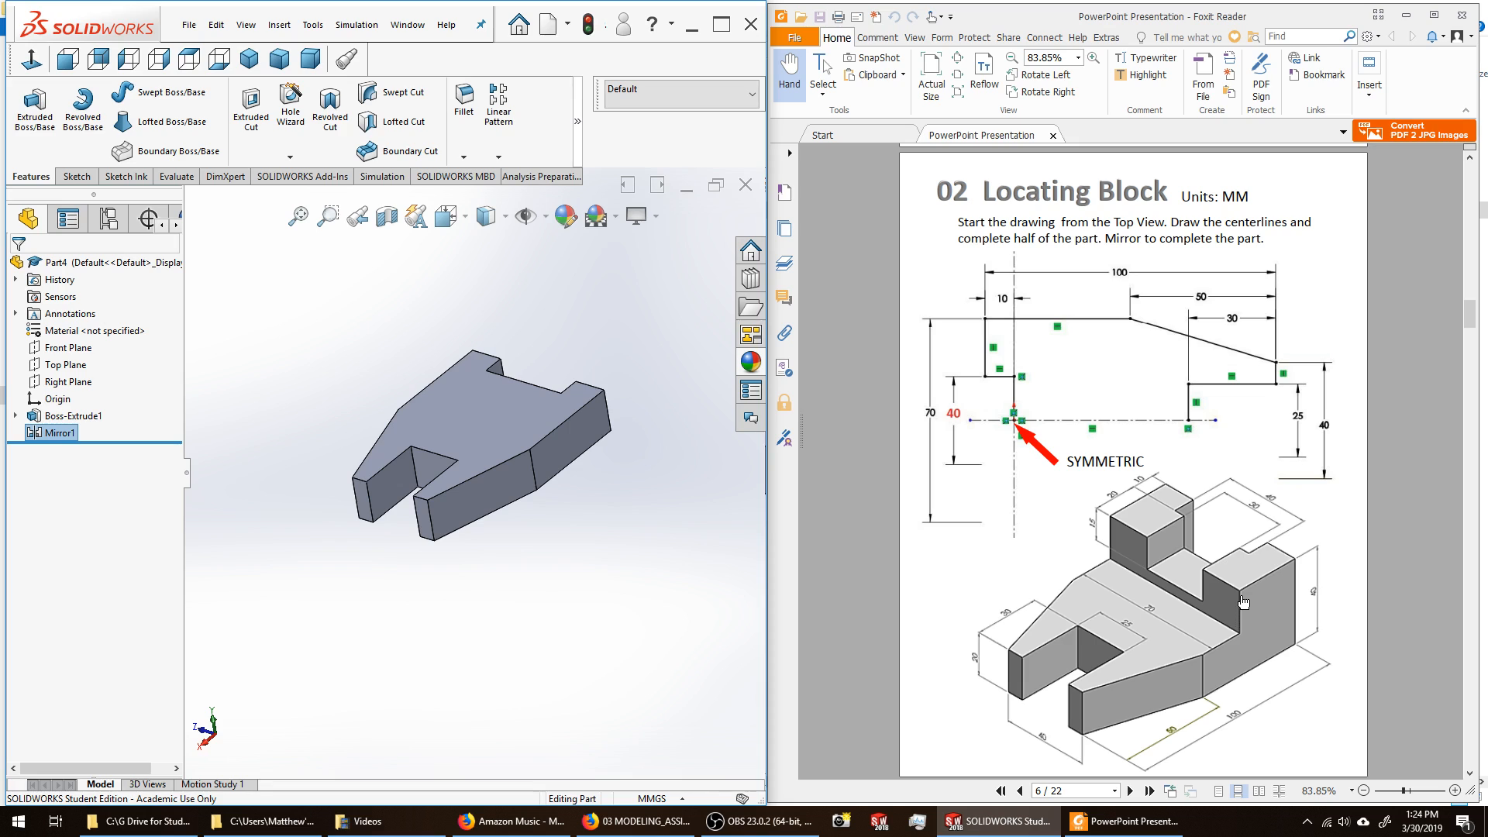
pyautogui.scroll(1, 1296, 605)
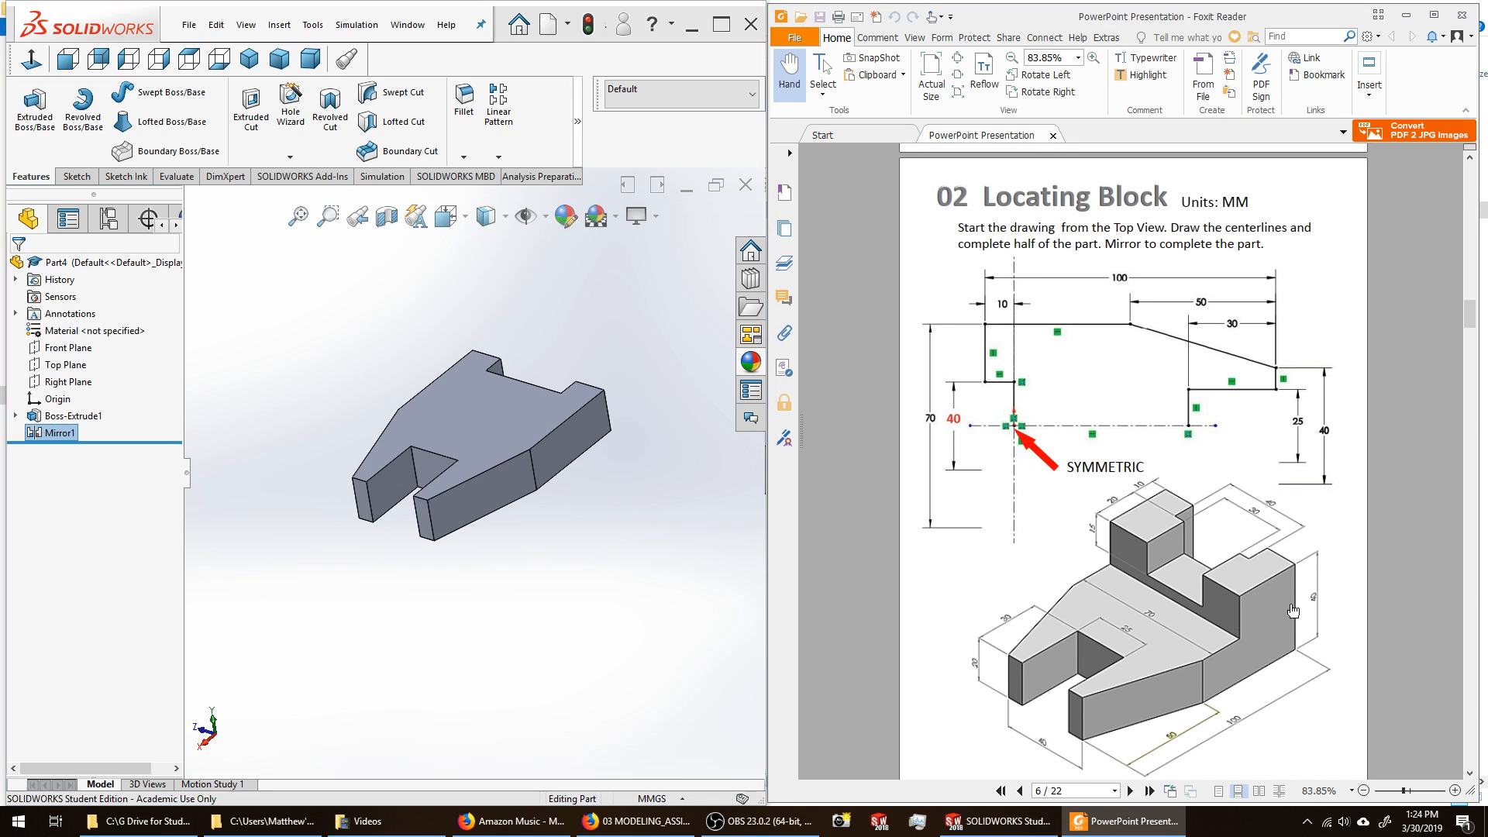
pyautogui.scroll(-3, 1264, 589)
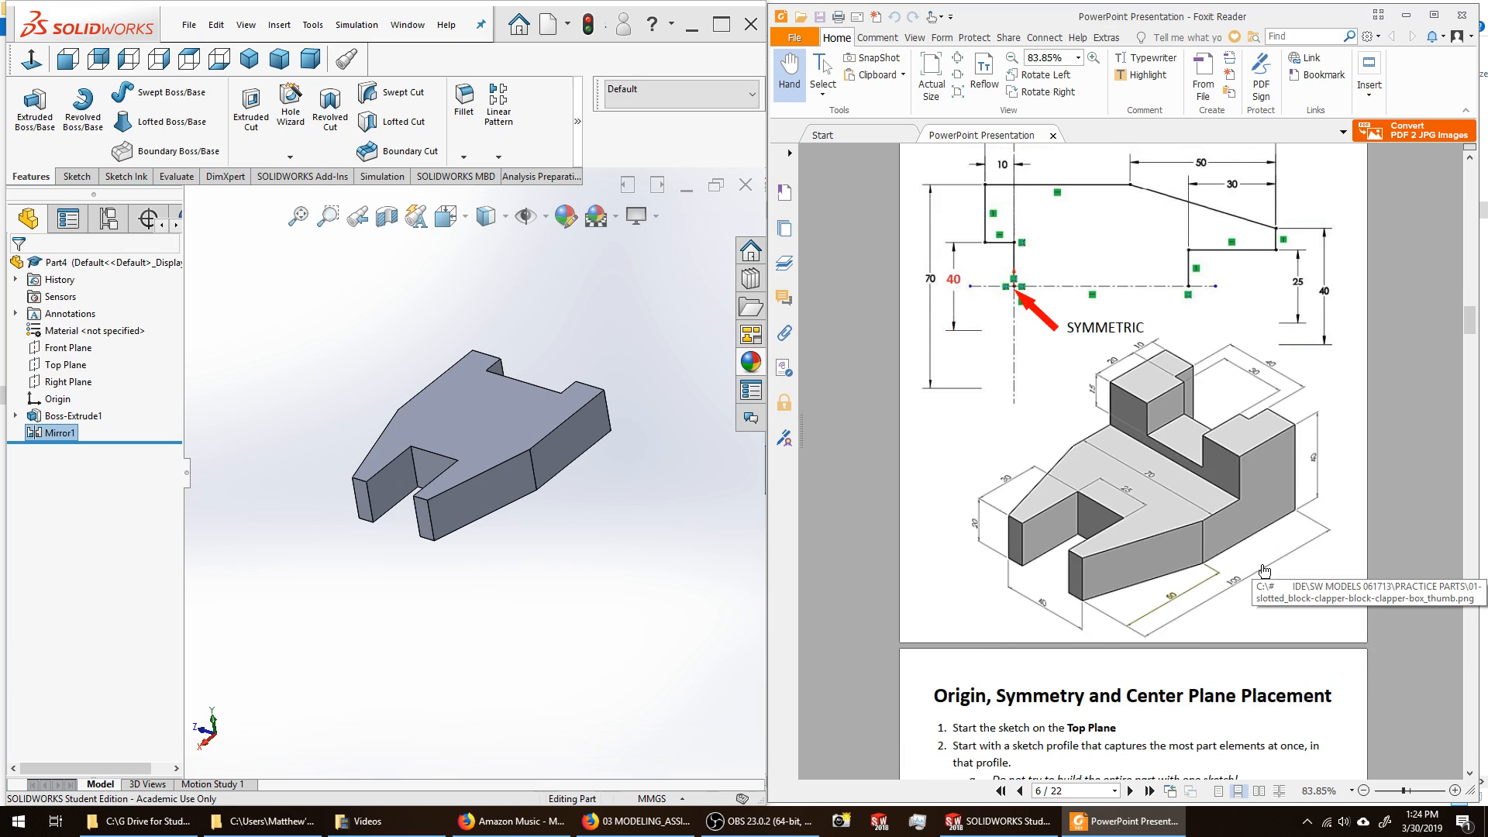
pyautogui.scroll(1, 1262, 572)
pyautogui.scroll(1, 1262, 572)
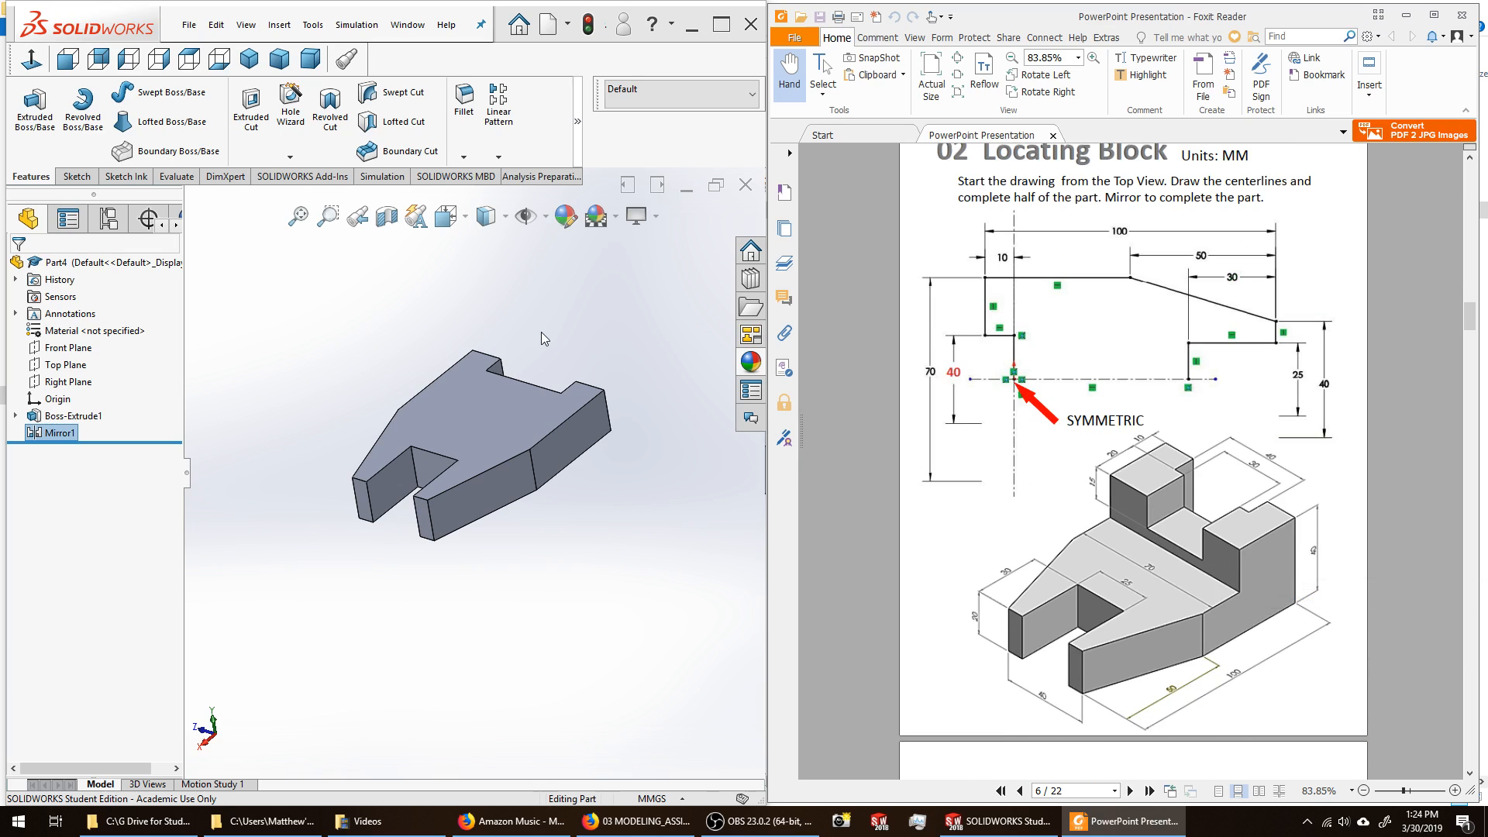
# Start a new sketch on the upper face of the mirrored base.
pyautogui.moveTo(541, 333); pyautogui.dragTo(466, 342, button='middle')
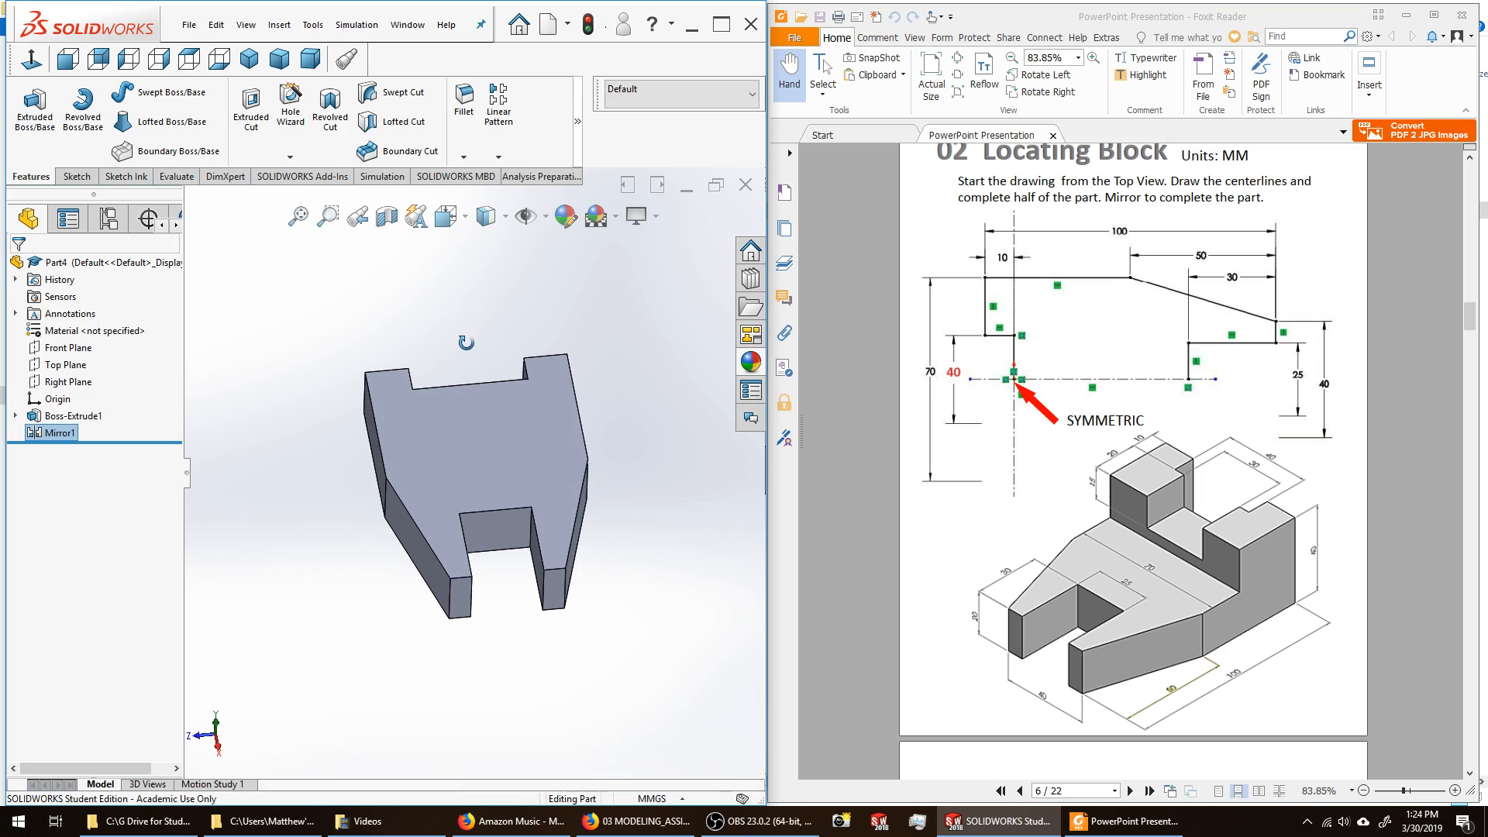
pyautogui.click(16, 416)
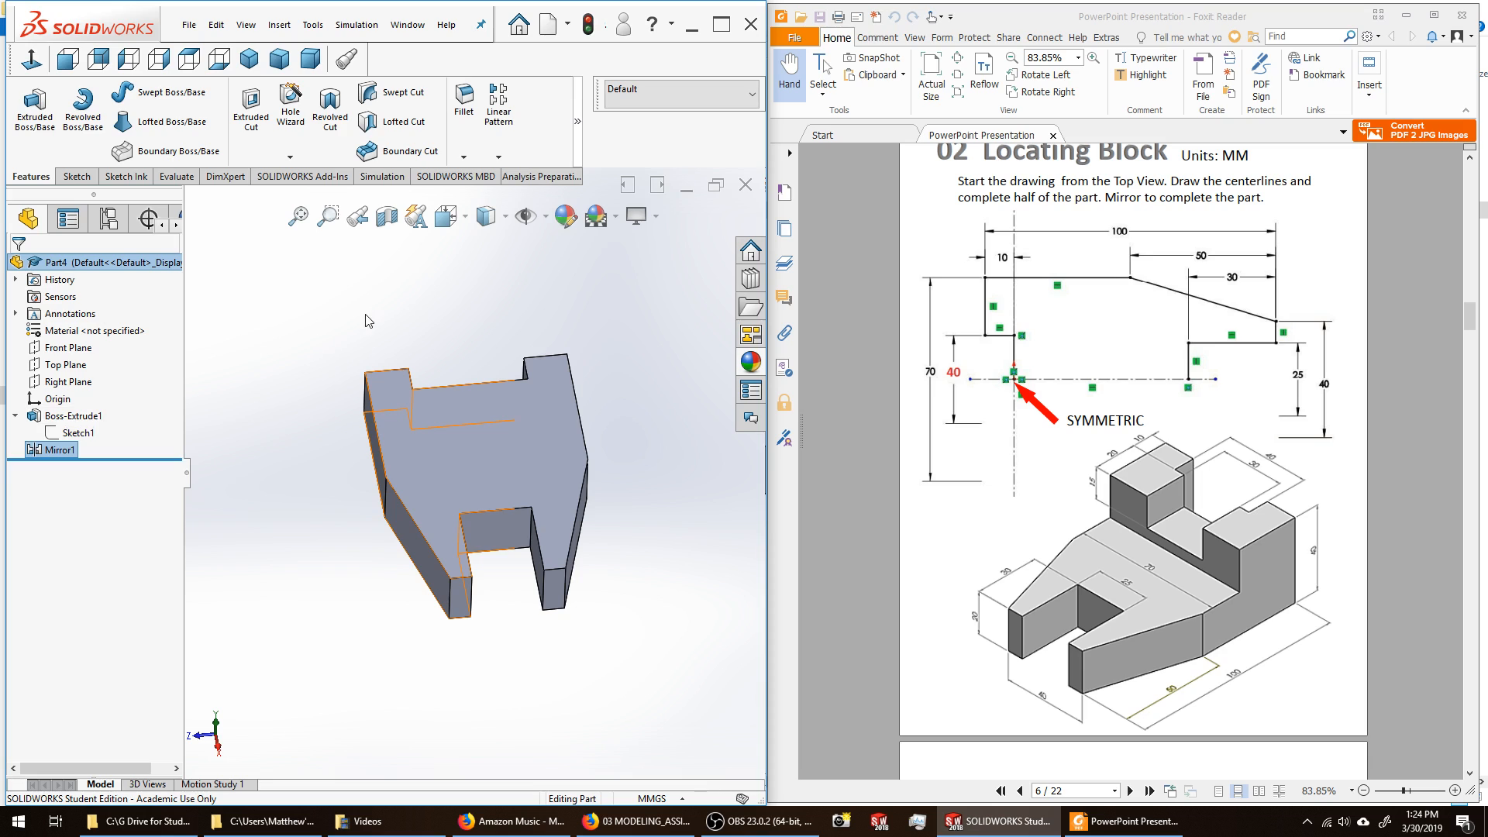
pyautogui.moveTo(341, 345); pyautogui.dragTo(344, 294, button='middle')
pyautogui.click(273, 309)
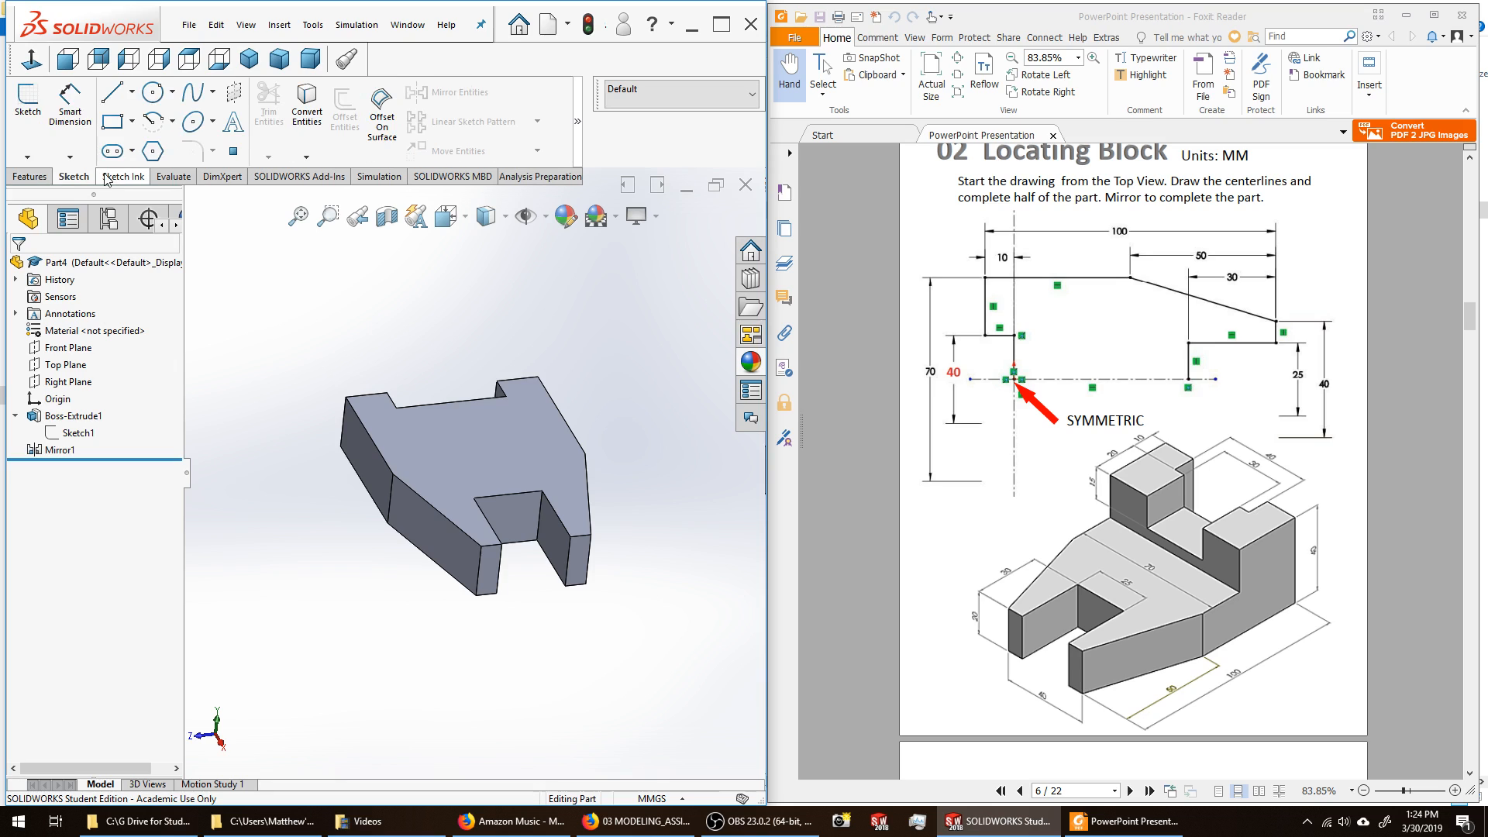
pyautogui.click(78, 177)
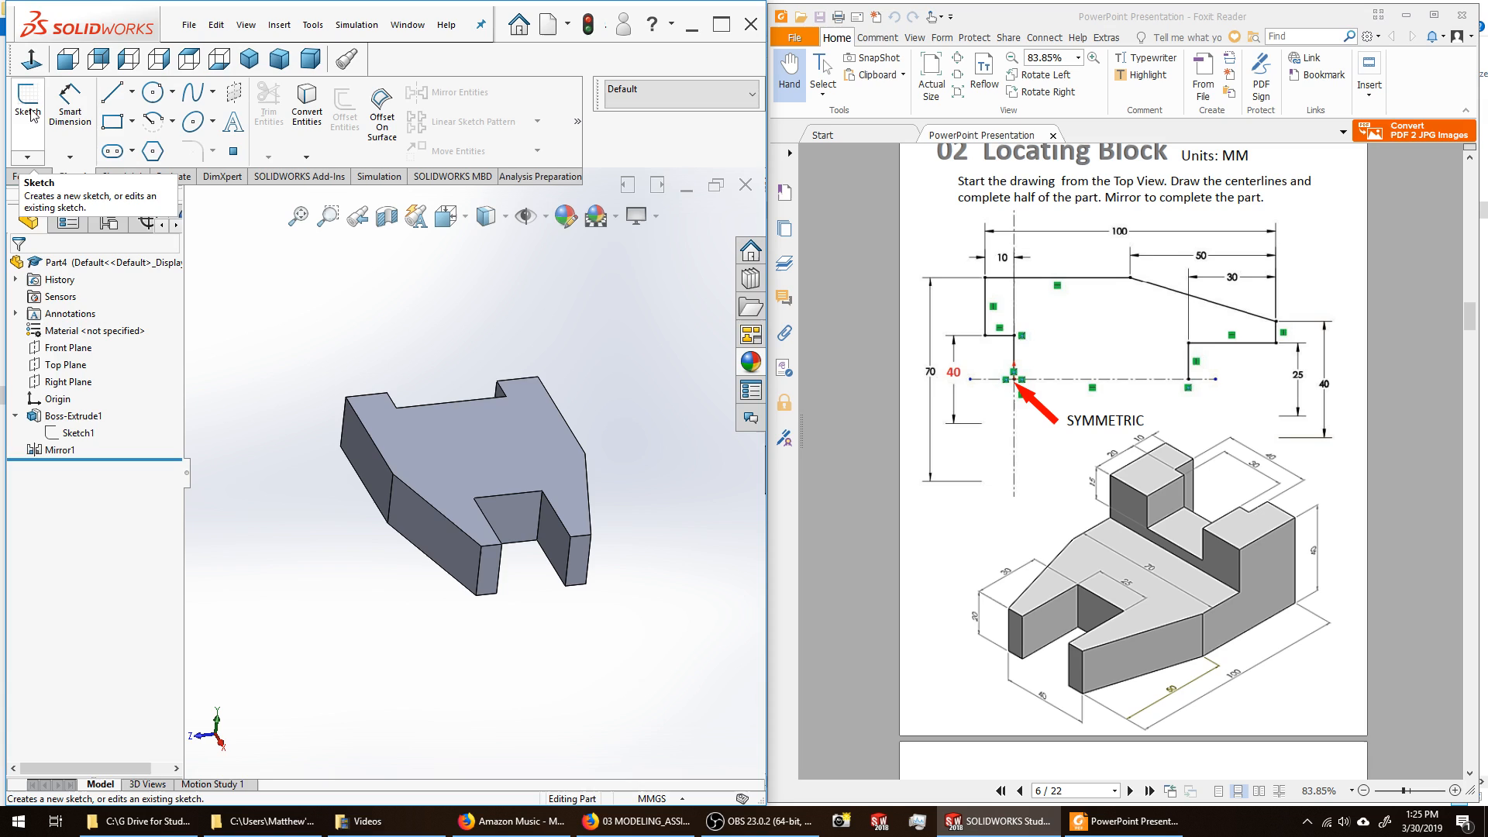
pyautogui.click(28, 106)
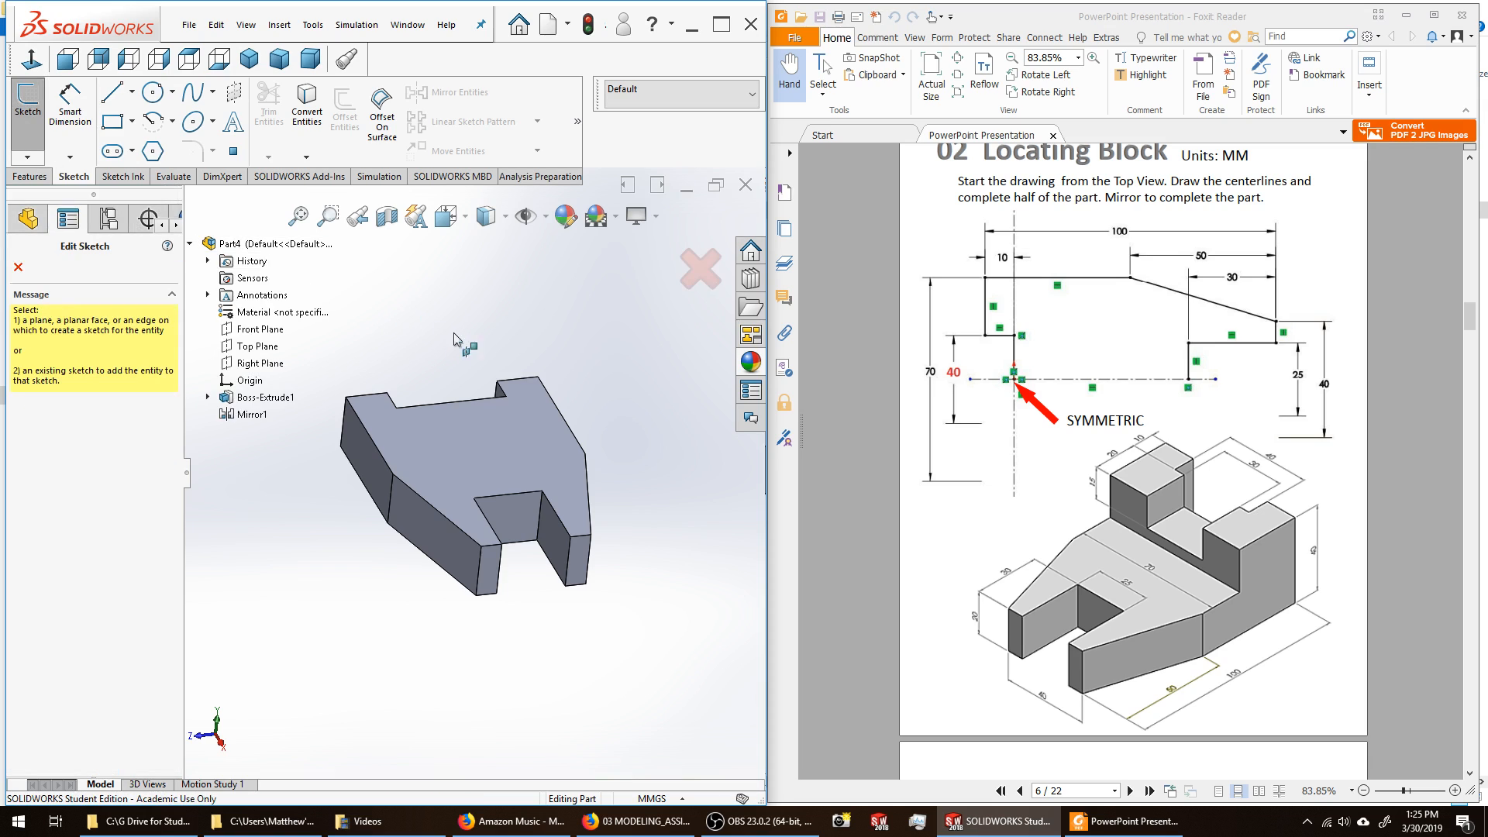
pyautogui.moveTo(454, 333)
pyautogui.mouseDown(button='middle')
pyautogui.moveTo(469, 337)
pyautogui.moveTo(459, 329)
pyautogui.mouseUp(button='middle')
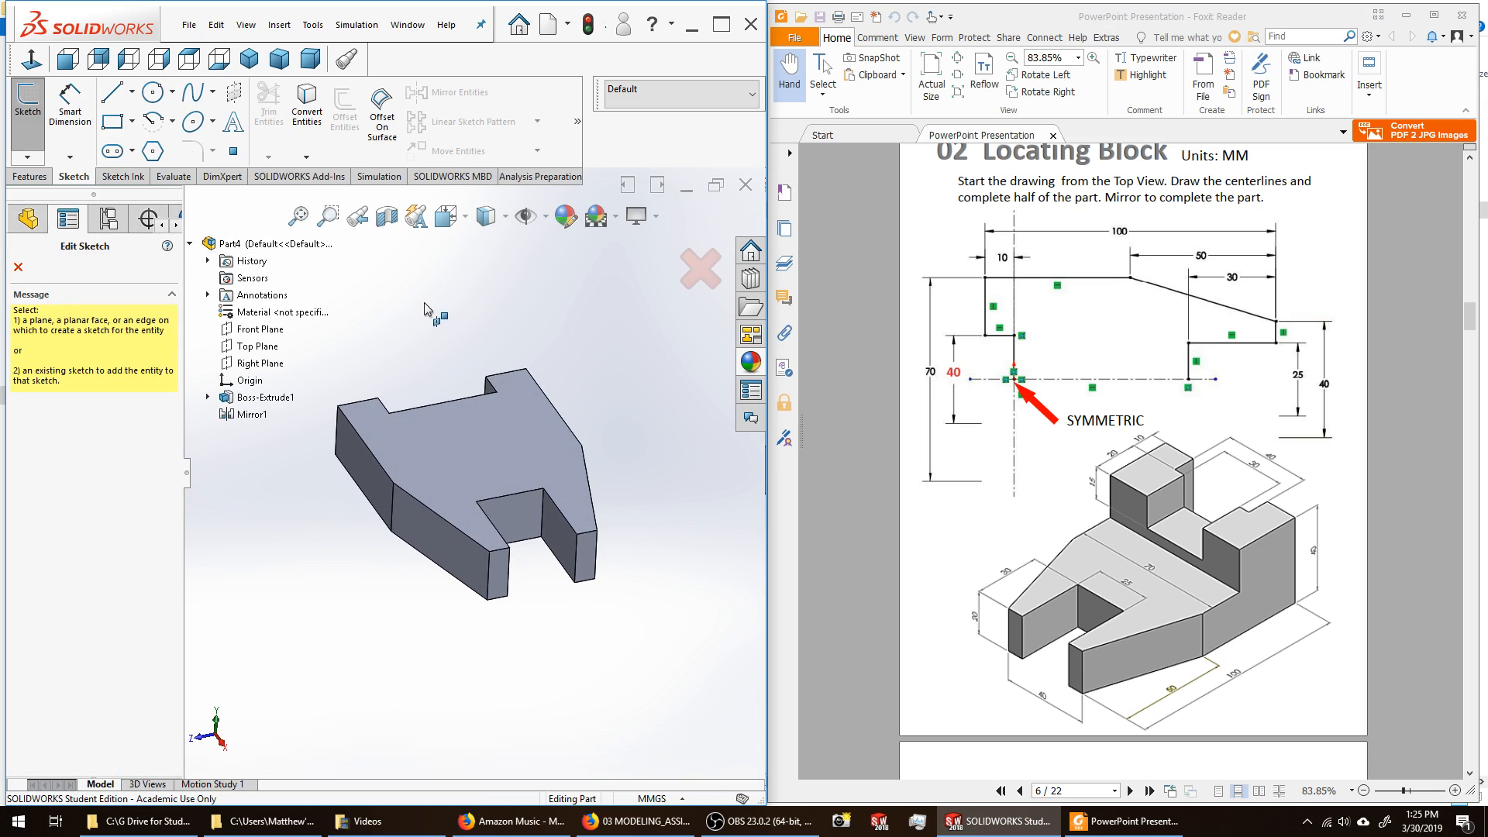
pyautogui.click(465, 434)
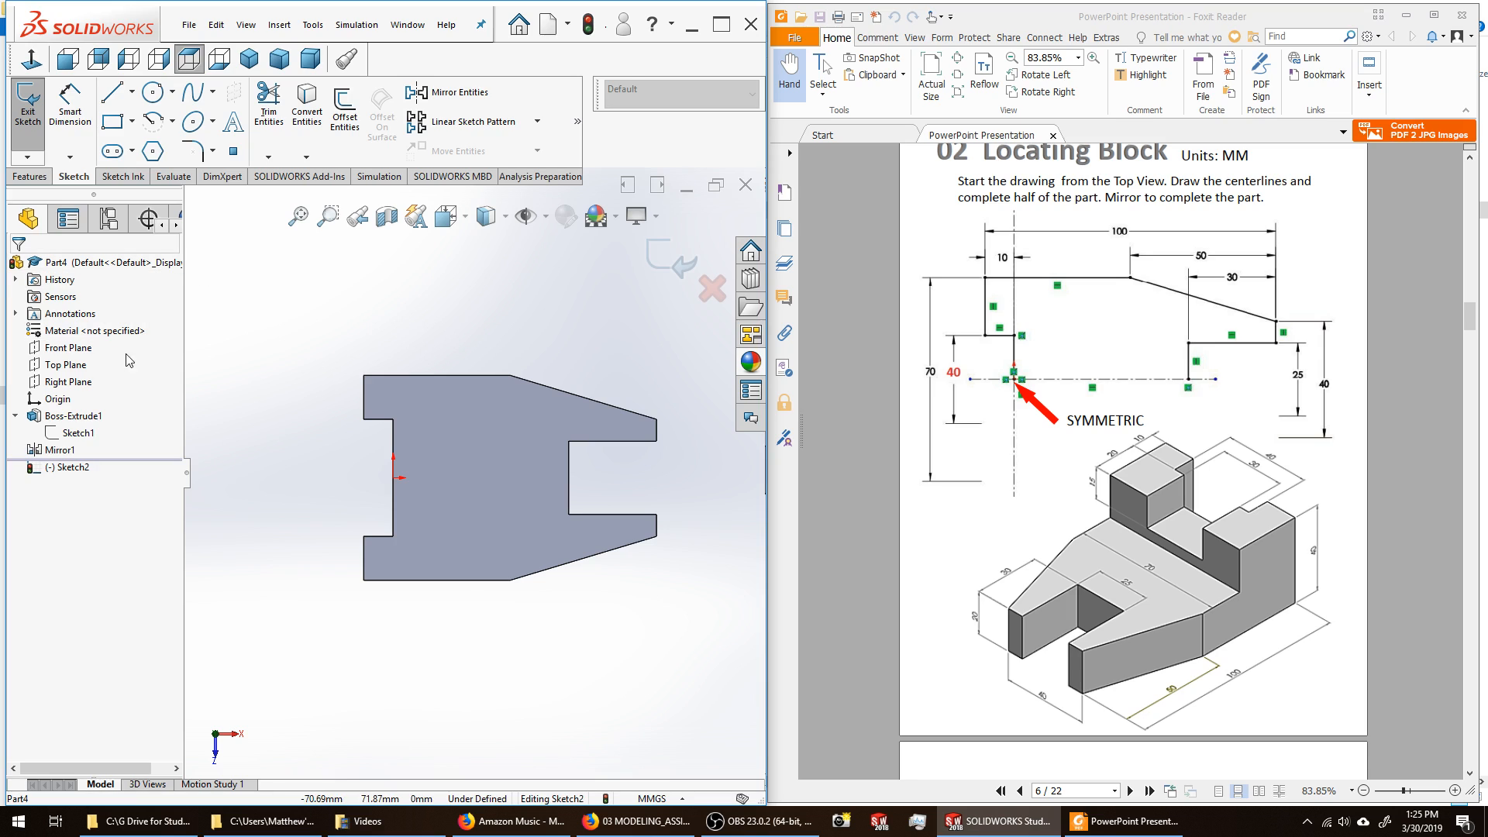
# Draw a horizontal centerline through the origin, extending past both ends of the base.
pyautogui.click(132, 93)
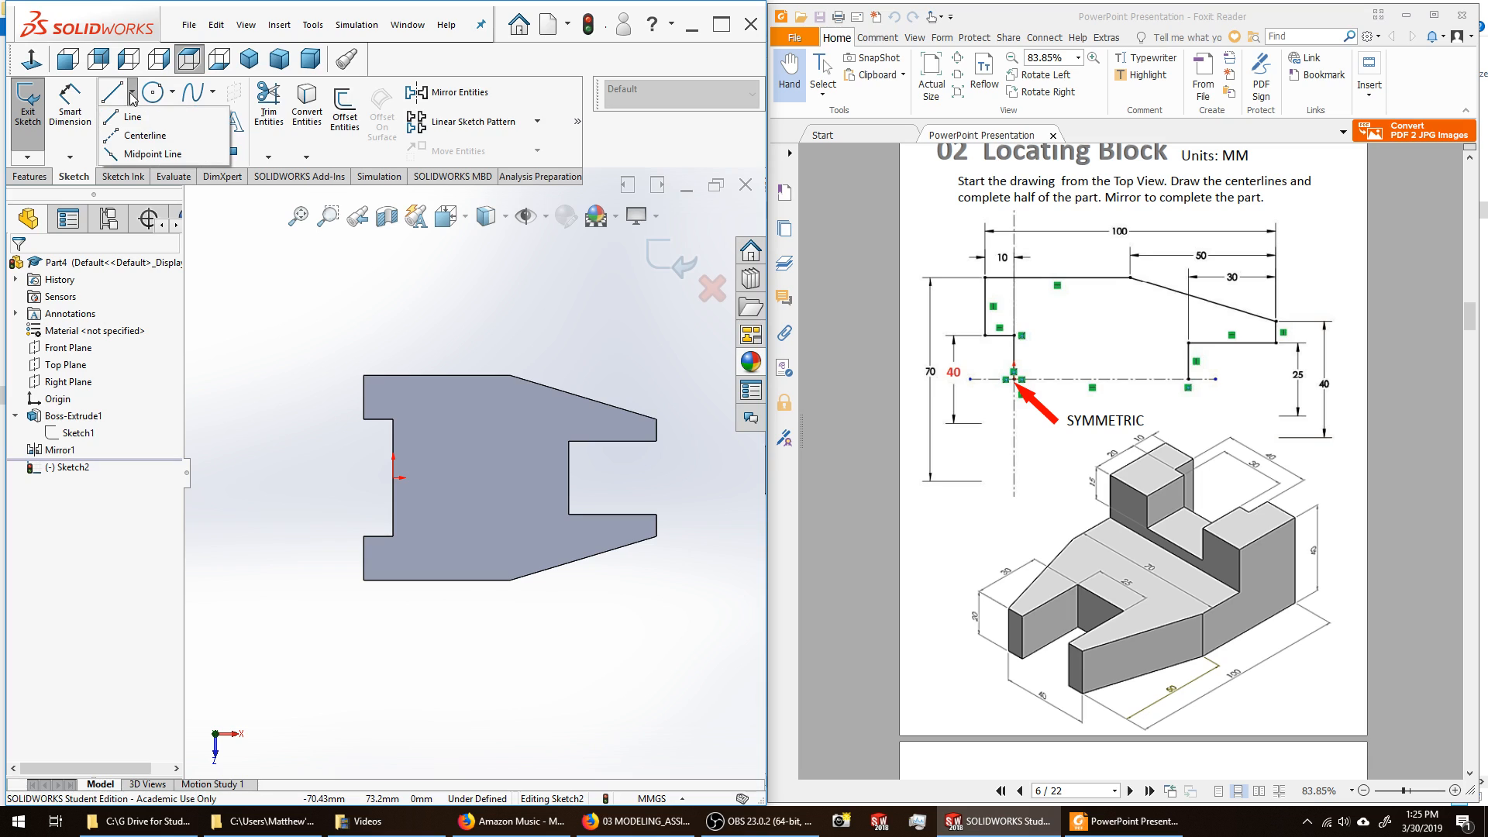
pyautogui.click(129, 137)
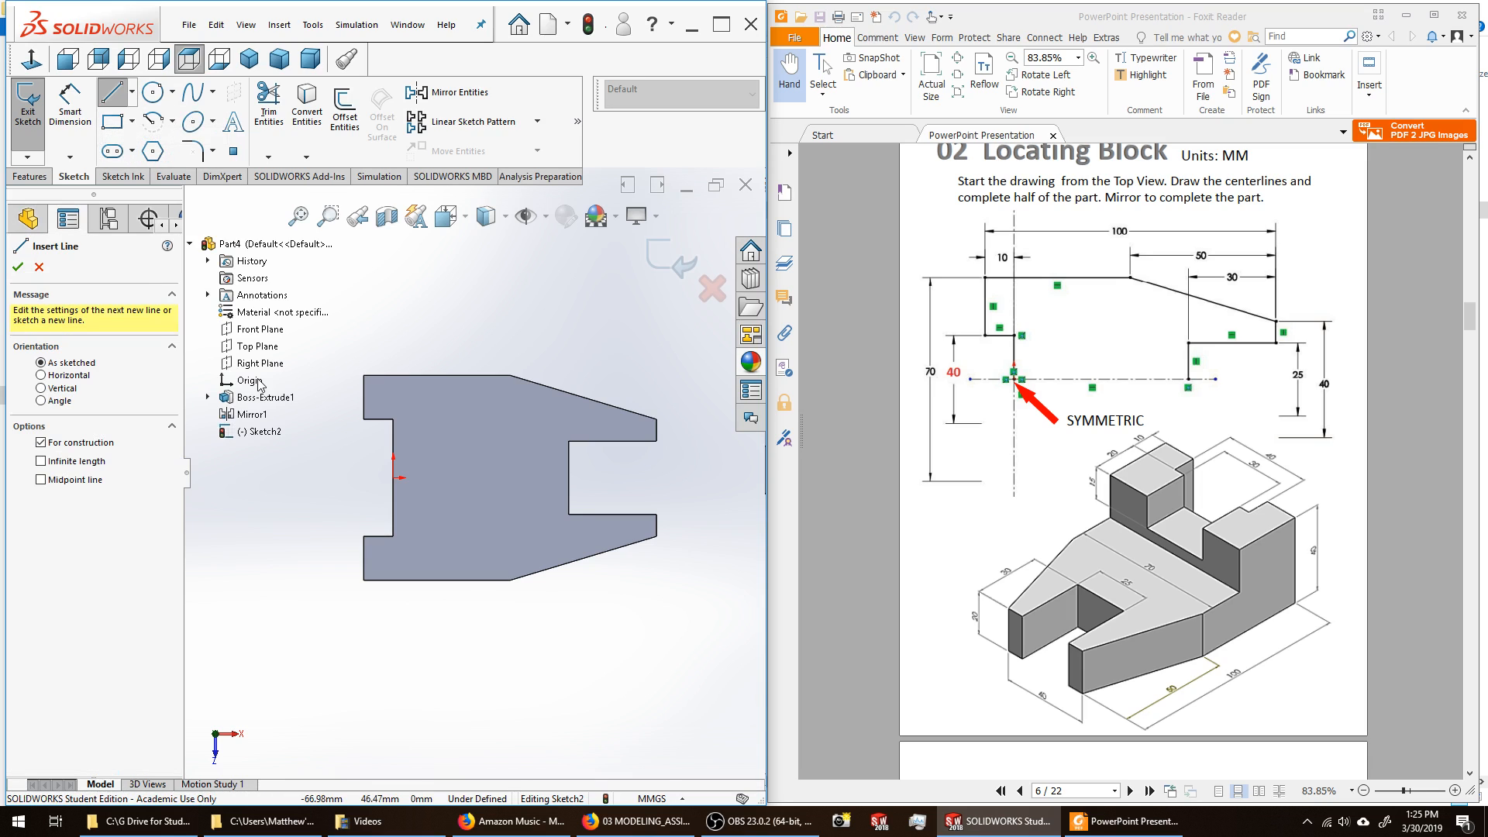
pyautogui.click(328, 477)
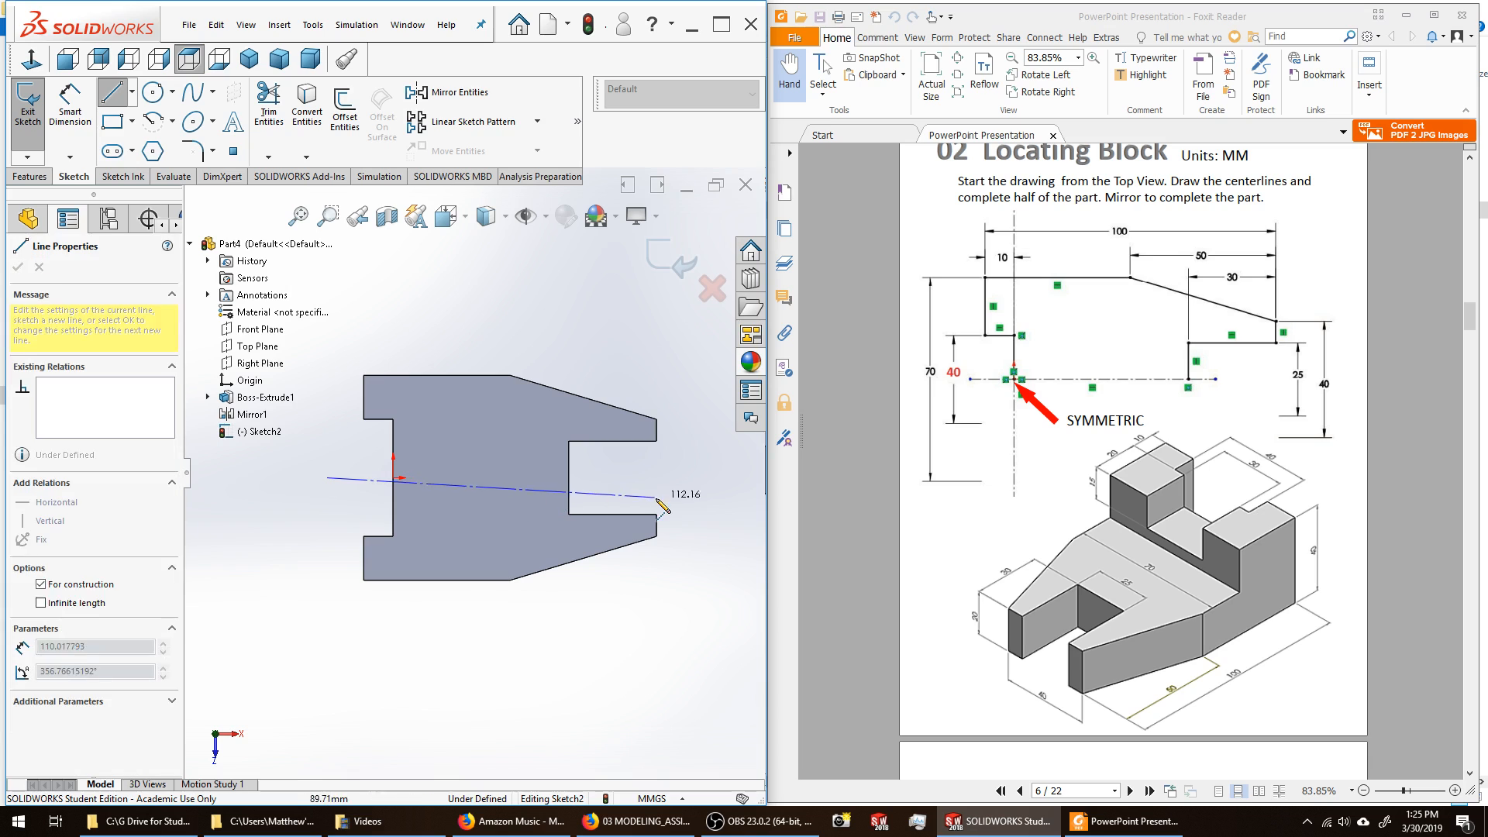
pyautogui.click(703, 478)
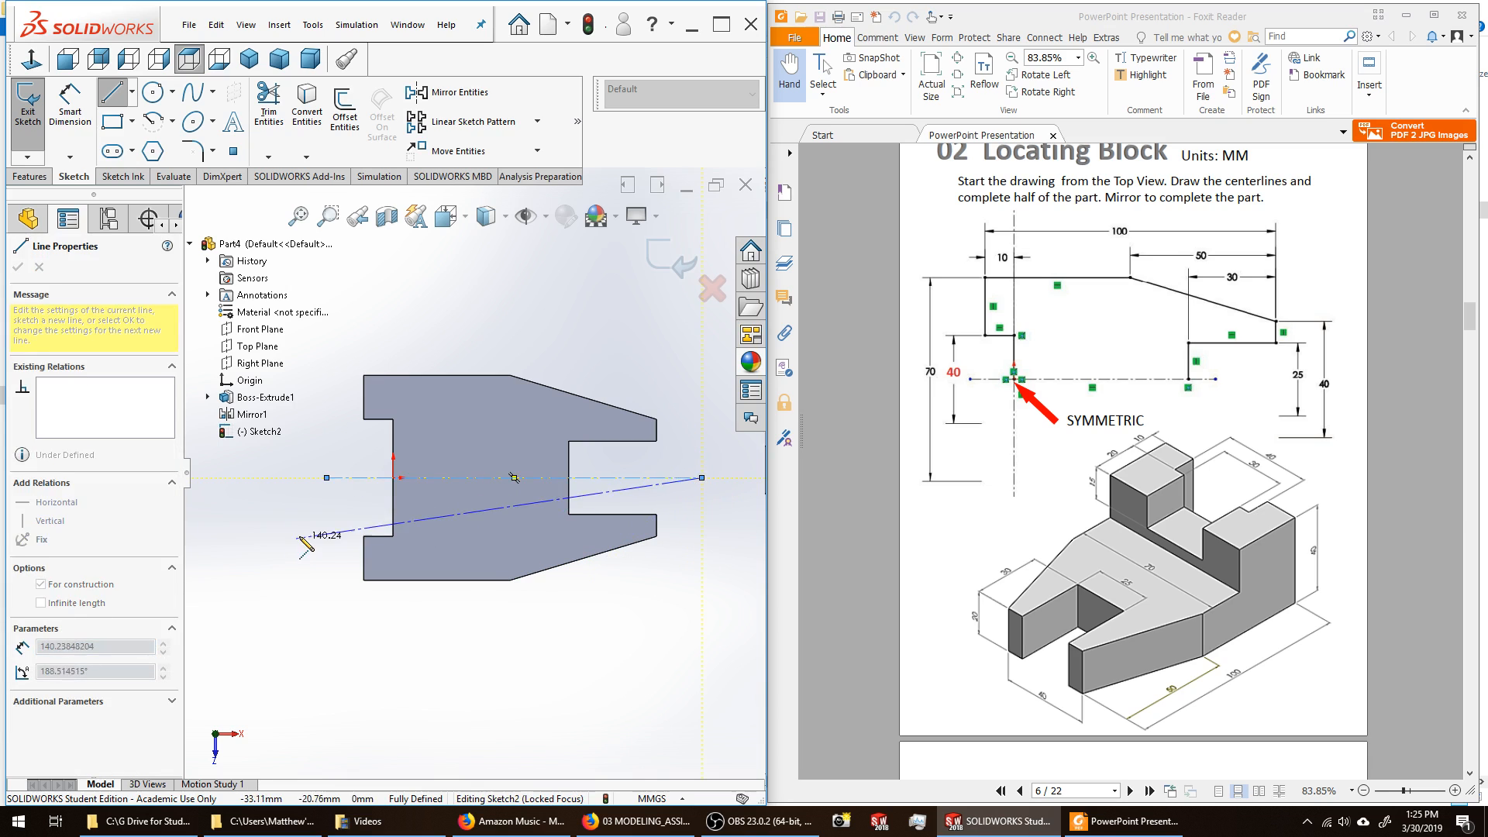
pyautogui.press('Escape')
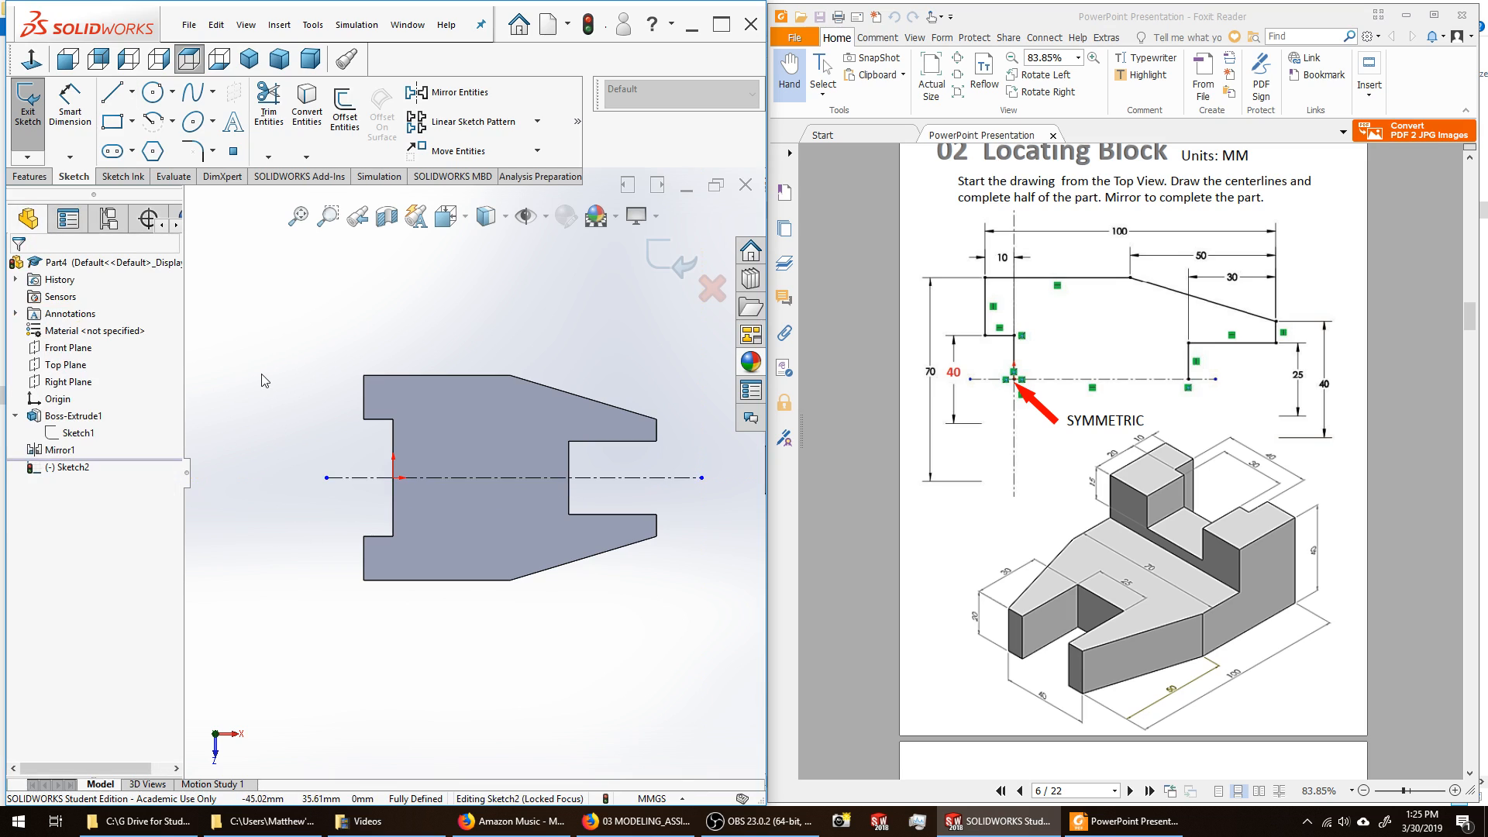
# Trace the wide end of the base with connected lines from one outer corner, around the shallow notch, to the opposite outer corner.
pyautogui.click(112, 93)
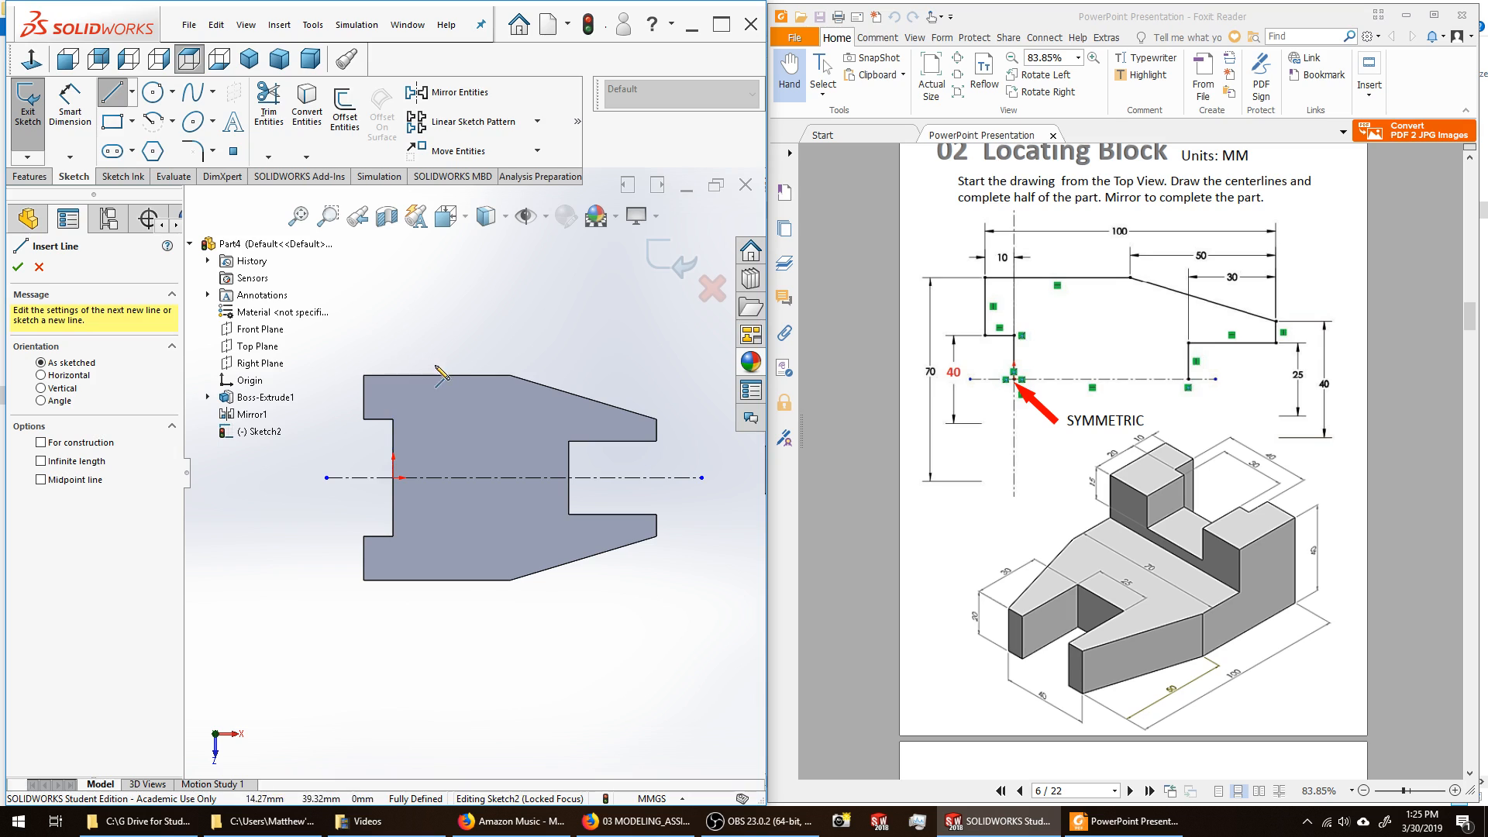
pyautogui.scroll(-2, 364, 378)
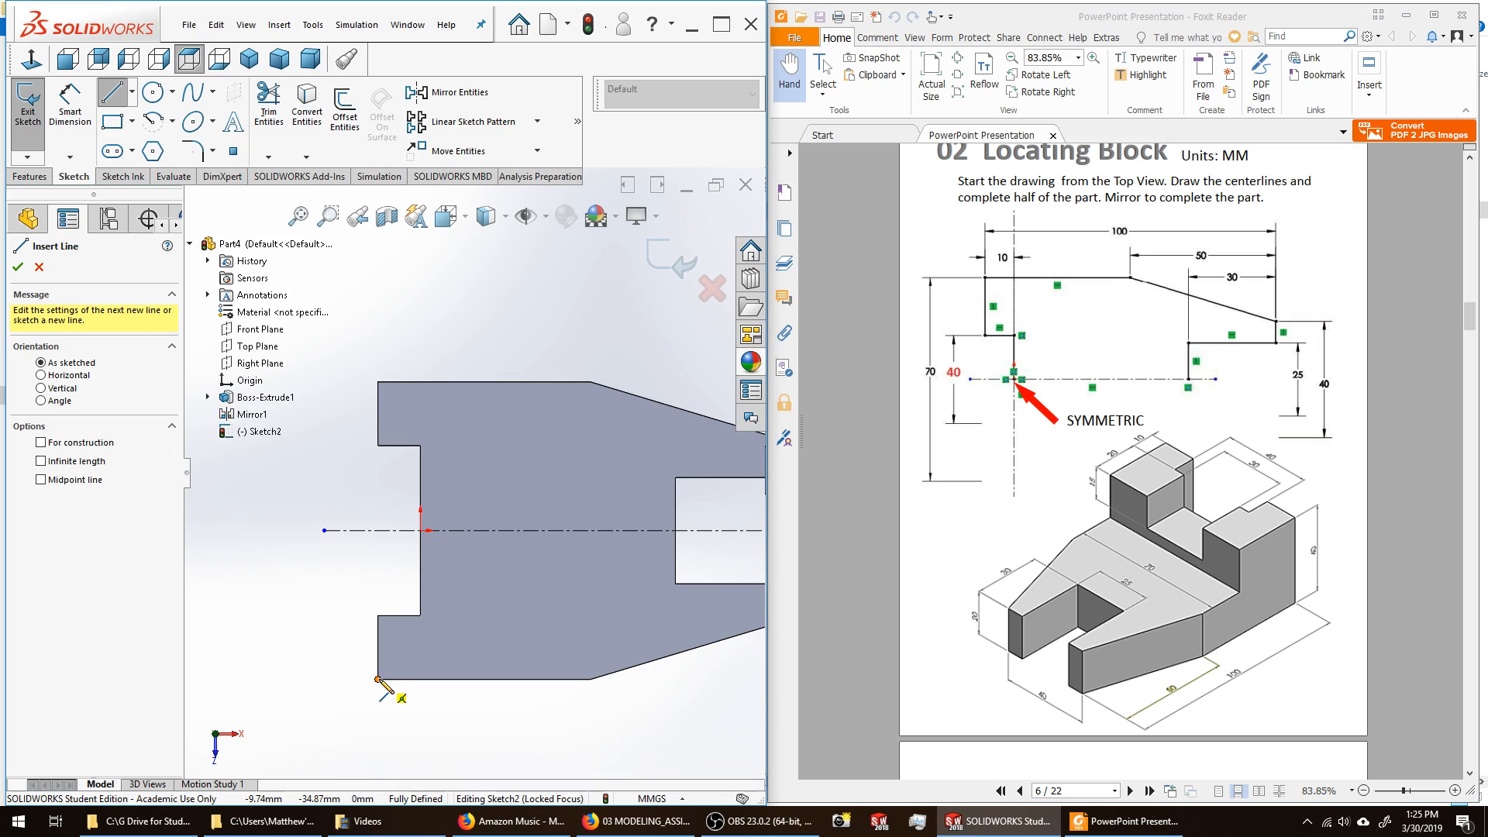
pyautogui.moveTo(365, 645); pyautogui.dragTo(377, 599, button='middle')
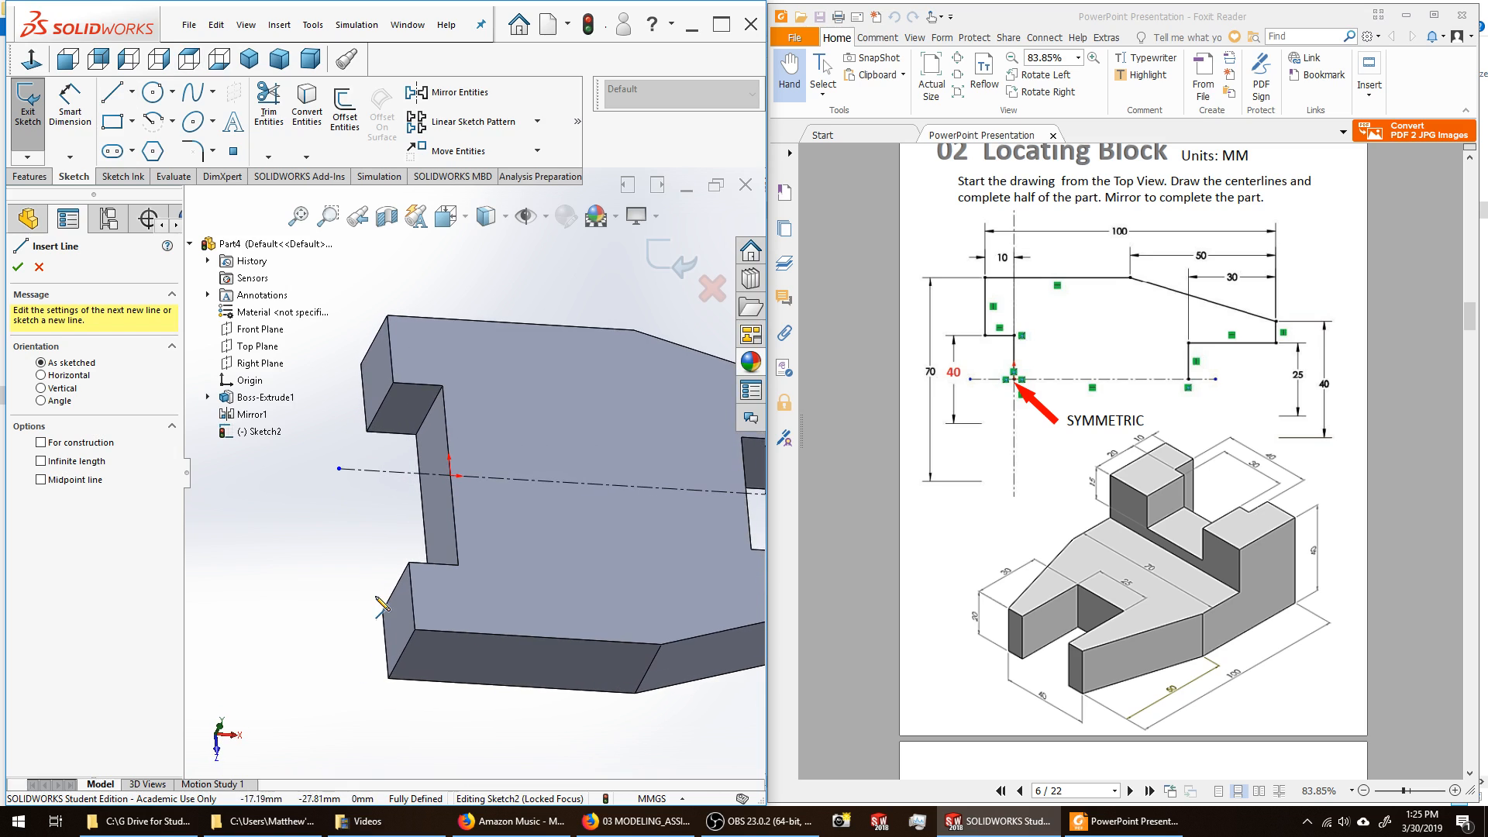
pyautogui.click(415, 630)
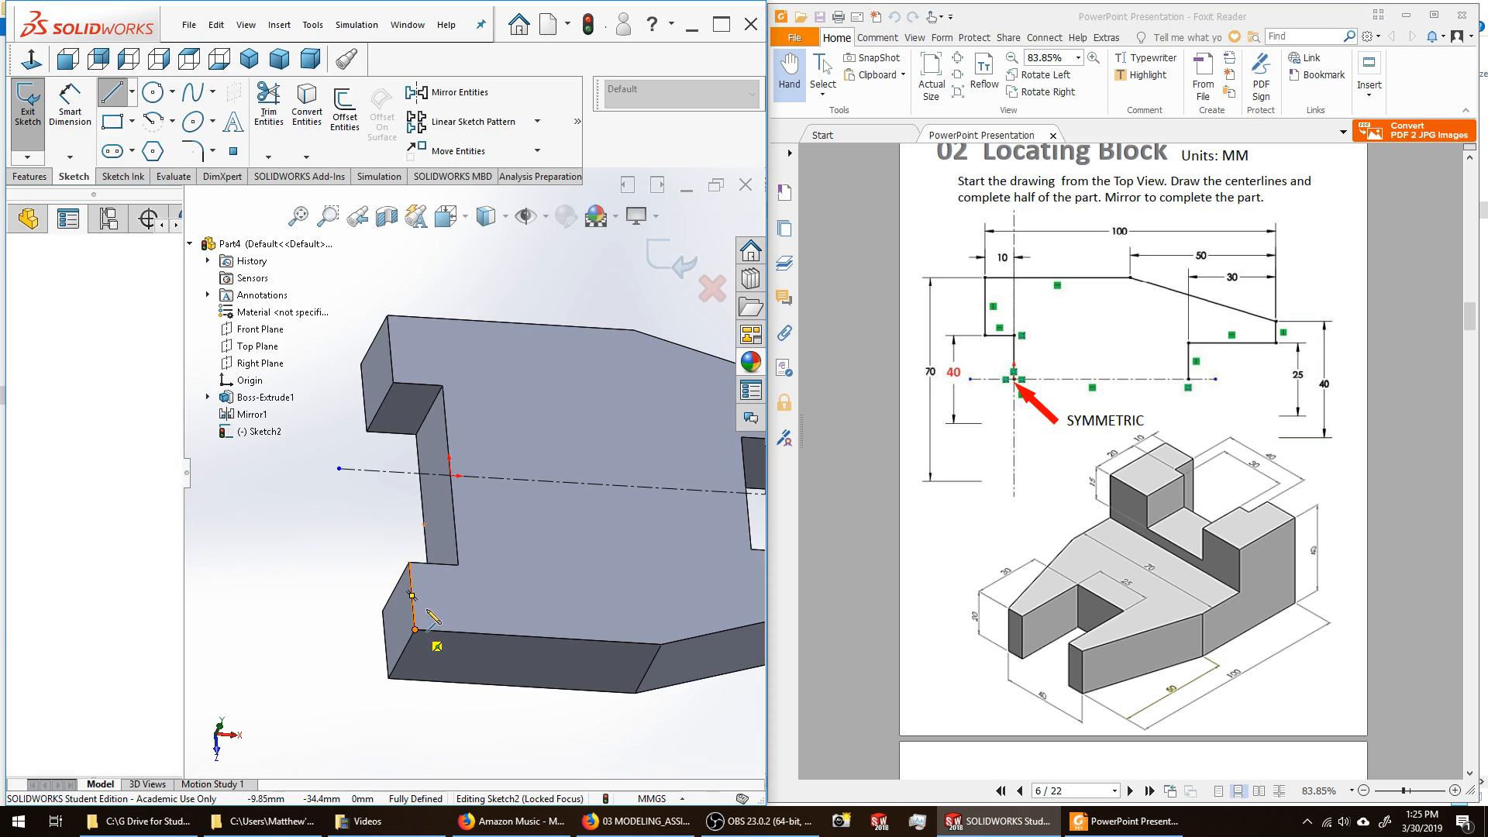
pyautogui.click(410, 562)
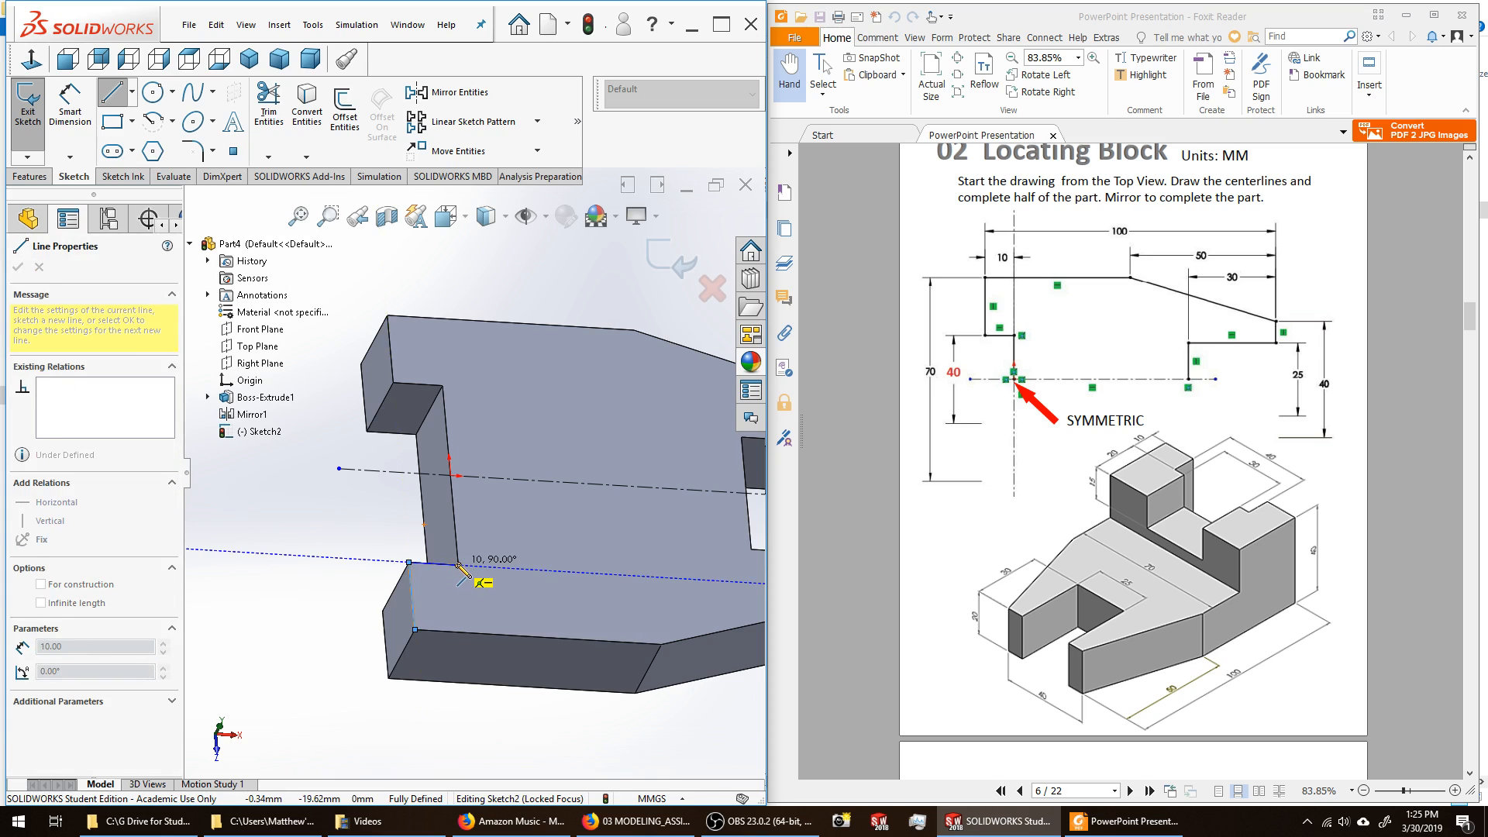
pyautogui.click(458, 564)
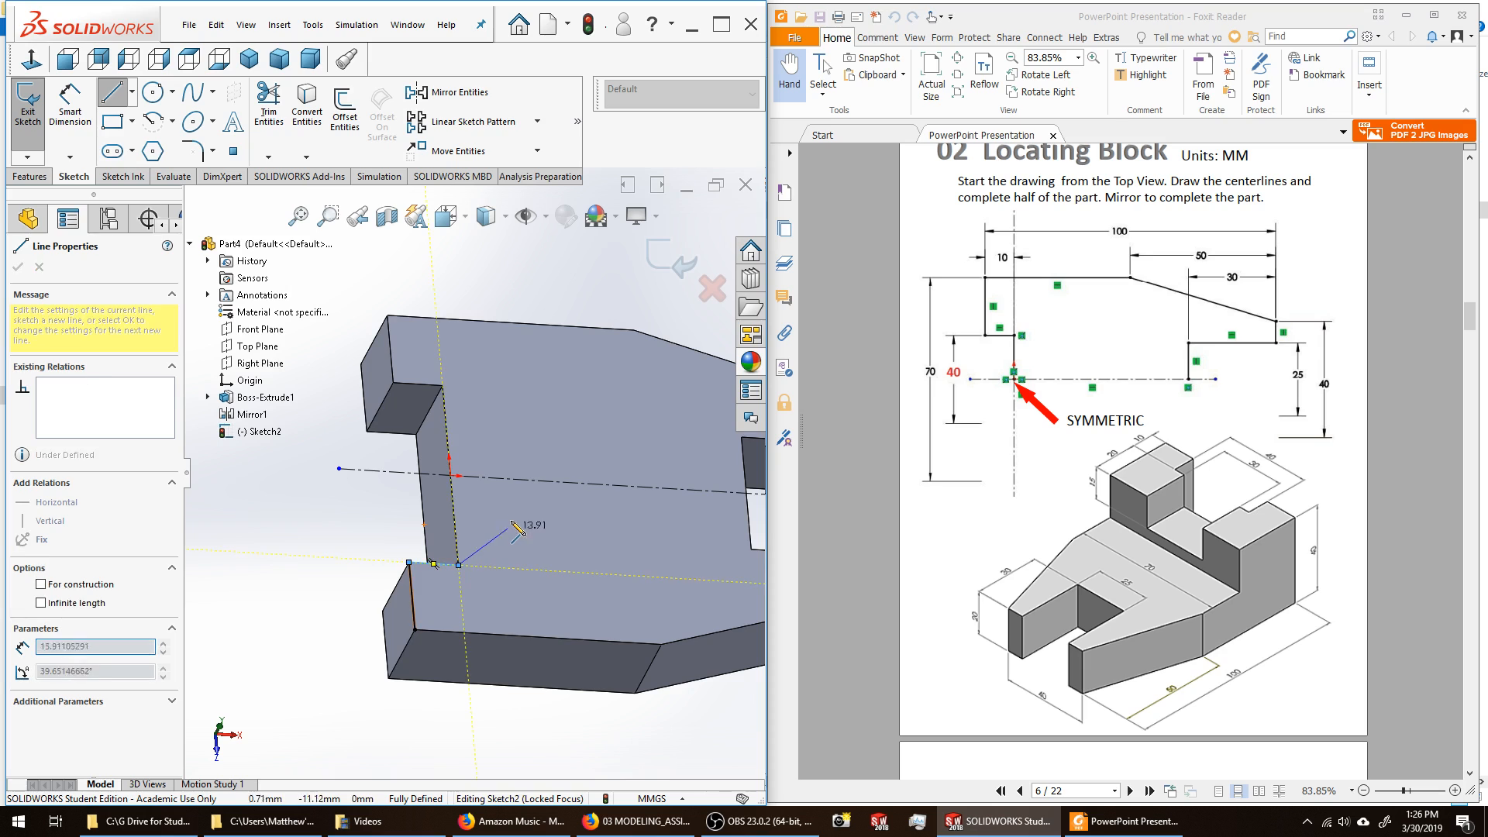
pyautogui.click(443, 386)
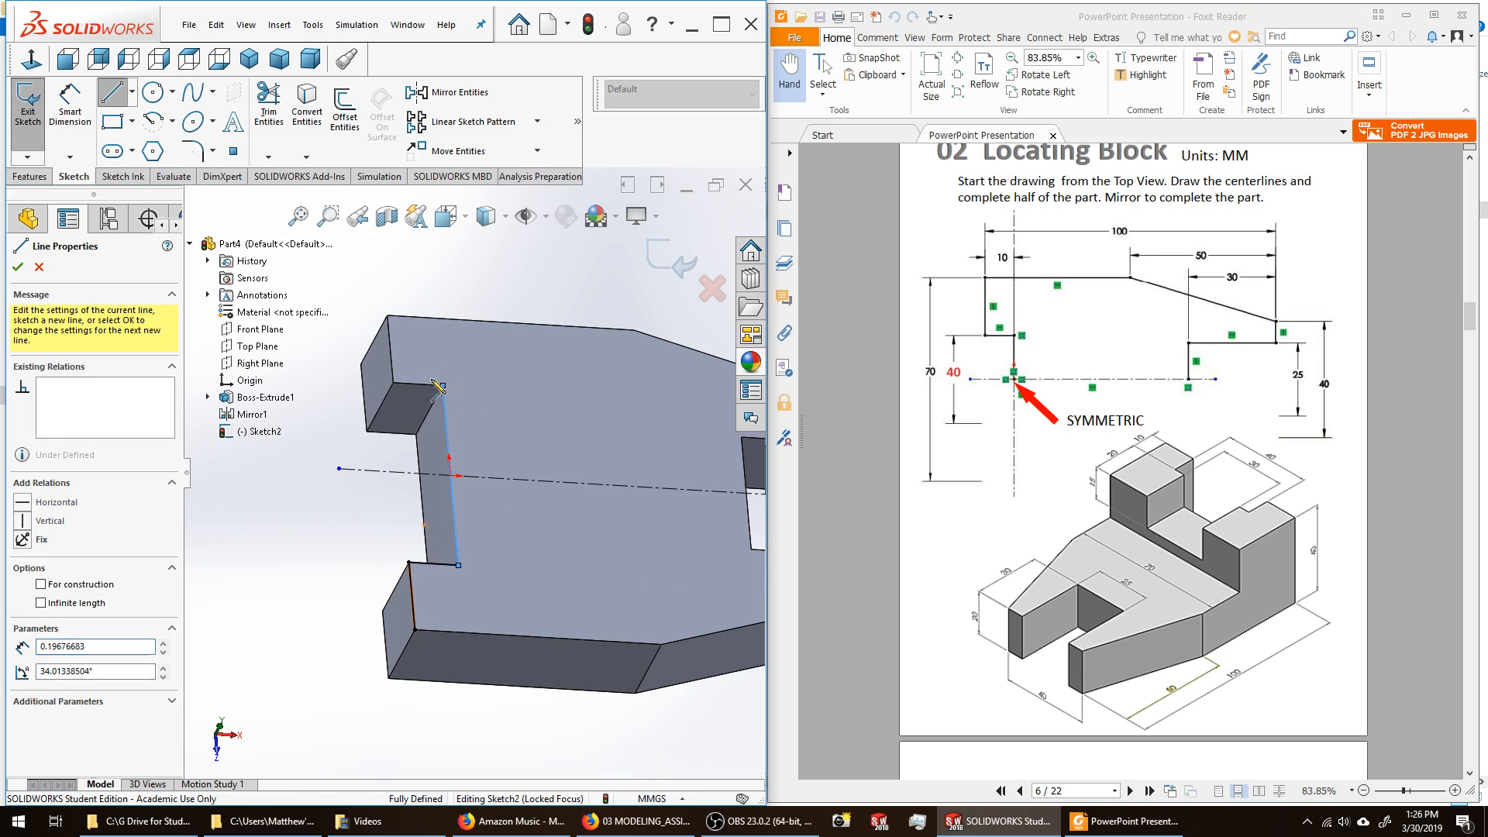
pyautogui.click(394, 383)
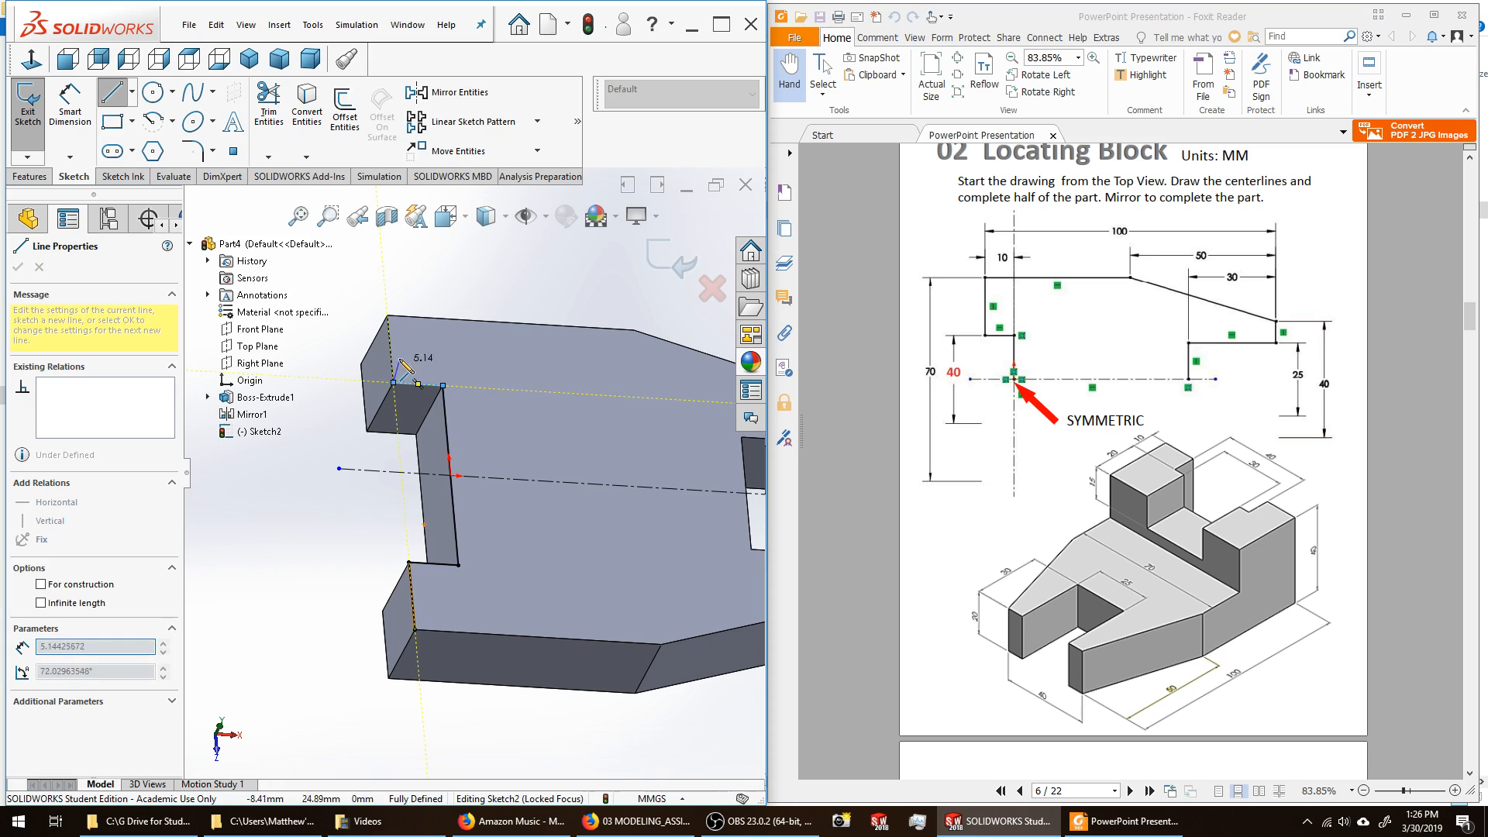
pyautogui.click(388, 315)
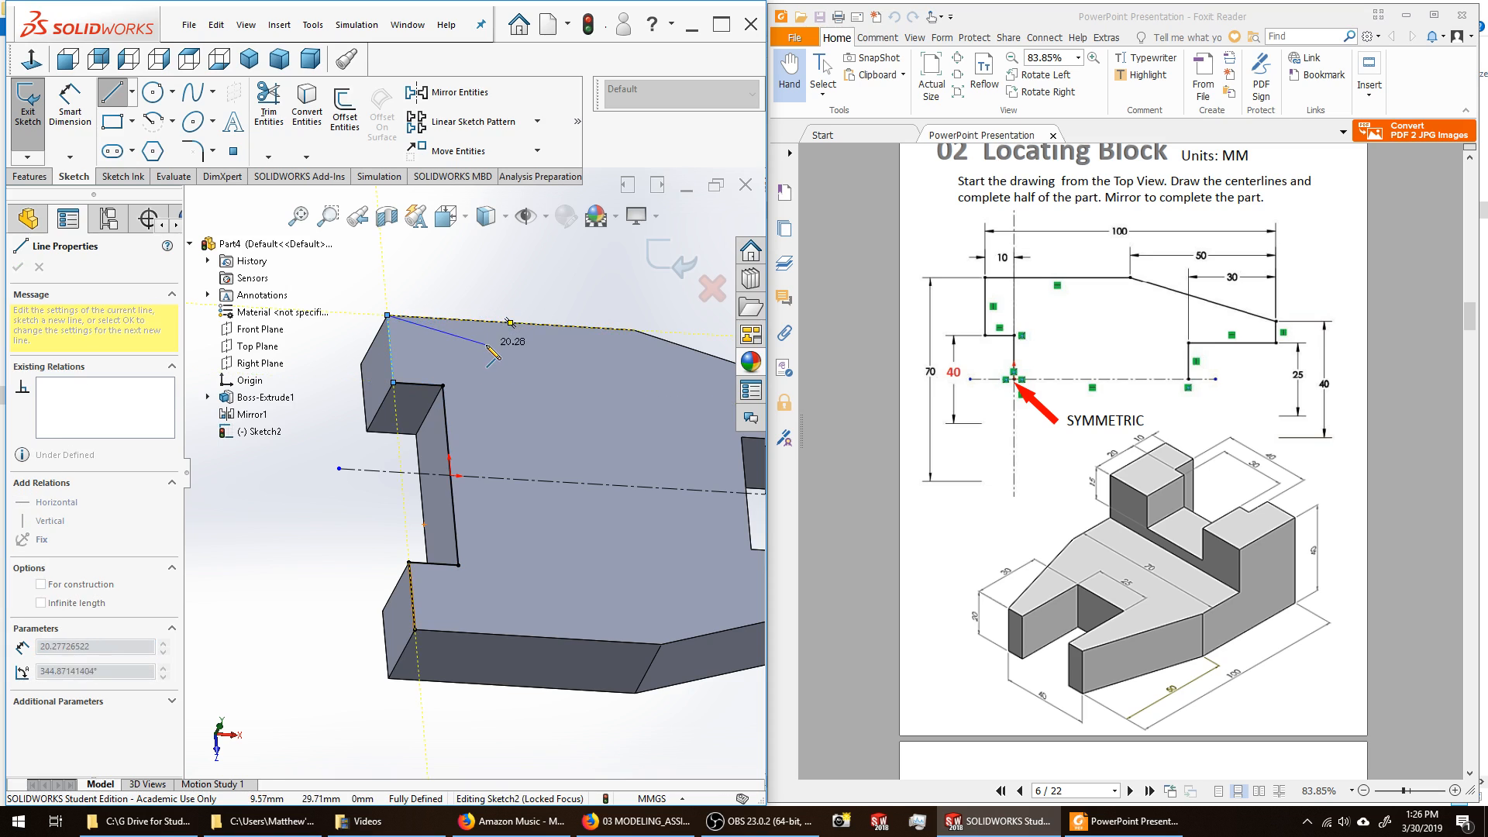
# Close the profile with a line about 29 mm along the side edge, a straight line across the base, and a line back to the starting corner.
pyautogui.scroll(-3, 496, 327)
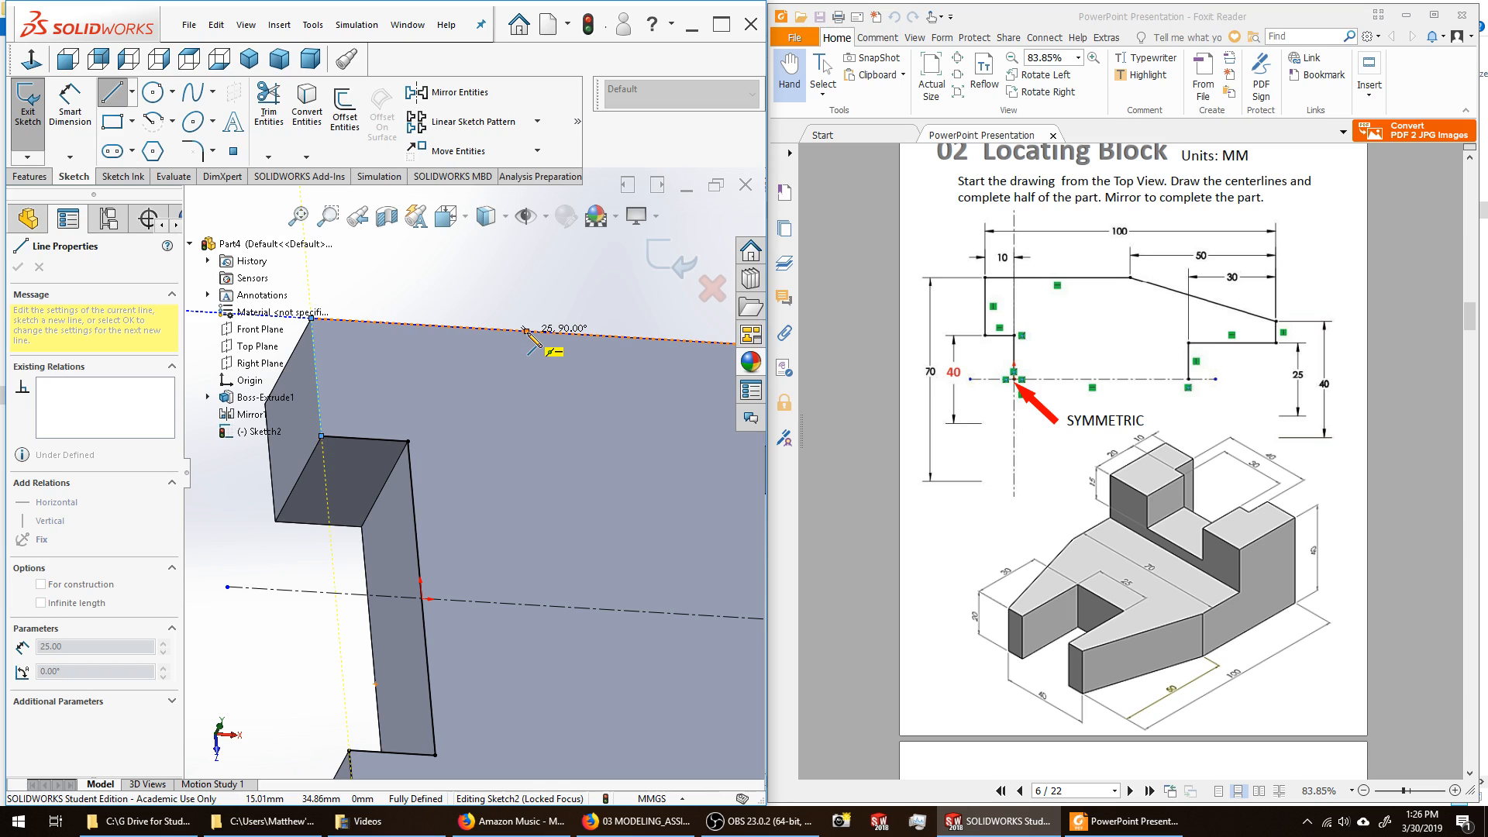
pyautogui.scroll(1, 526, 333)
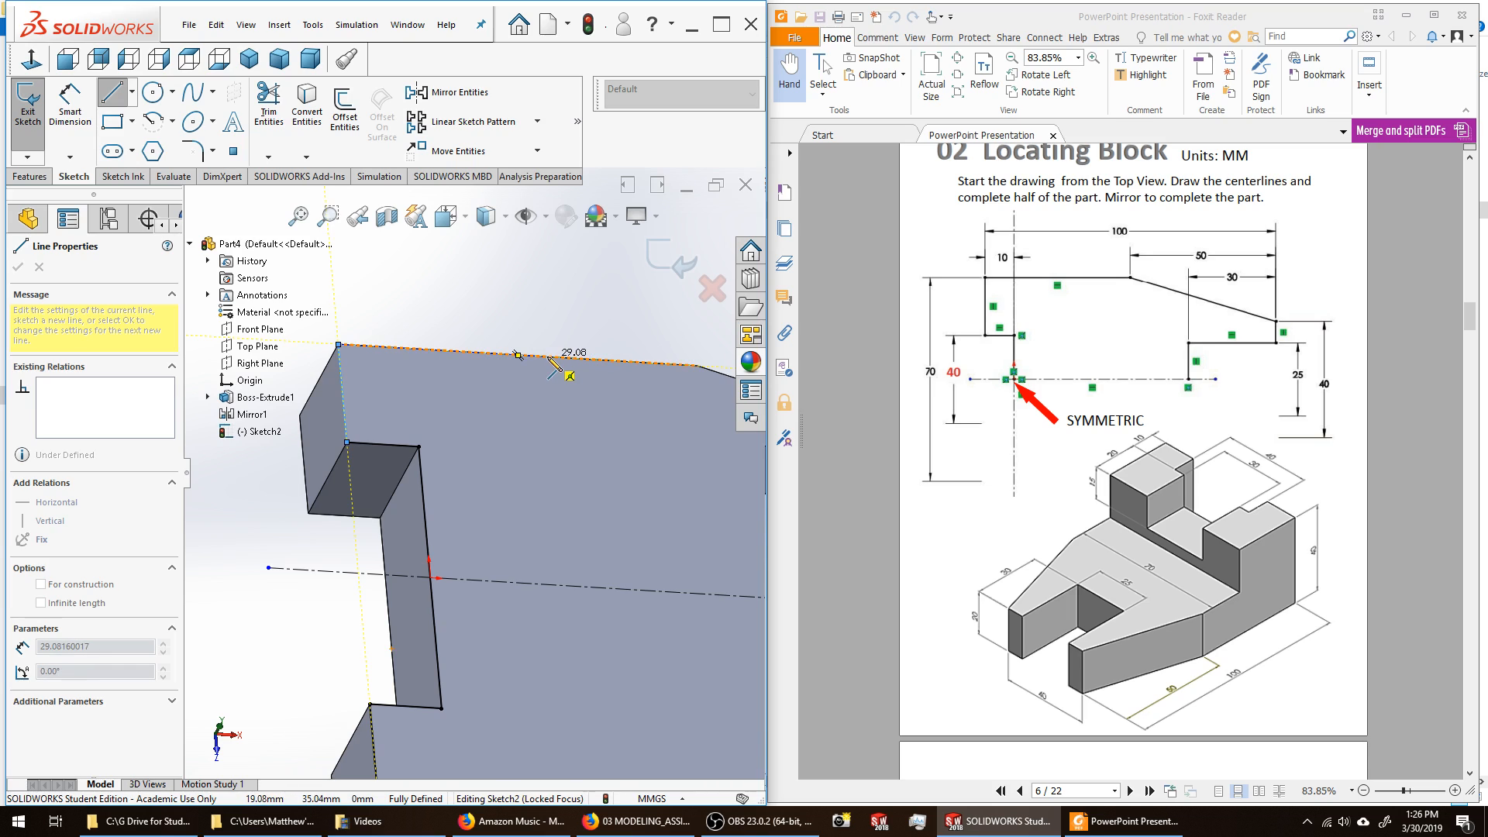
pyautogui.click(549, 358)
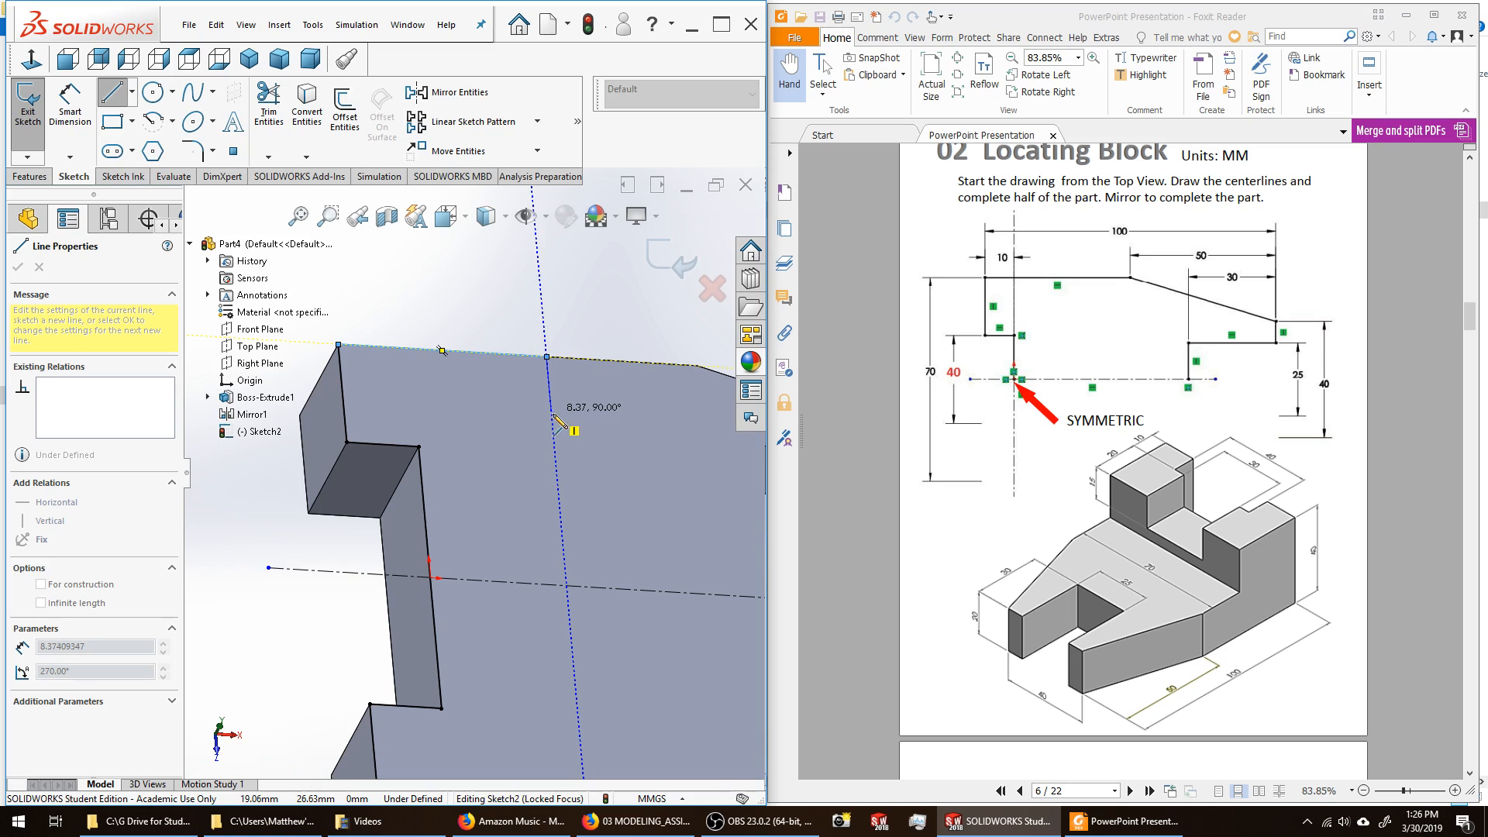
pyautogui.scroll(3, 472, 472)
pyautogui.scroll(-2, 527, 632)
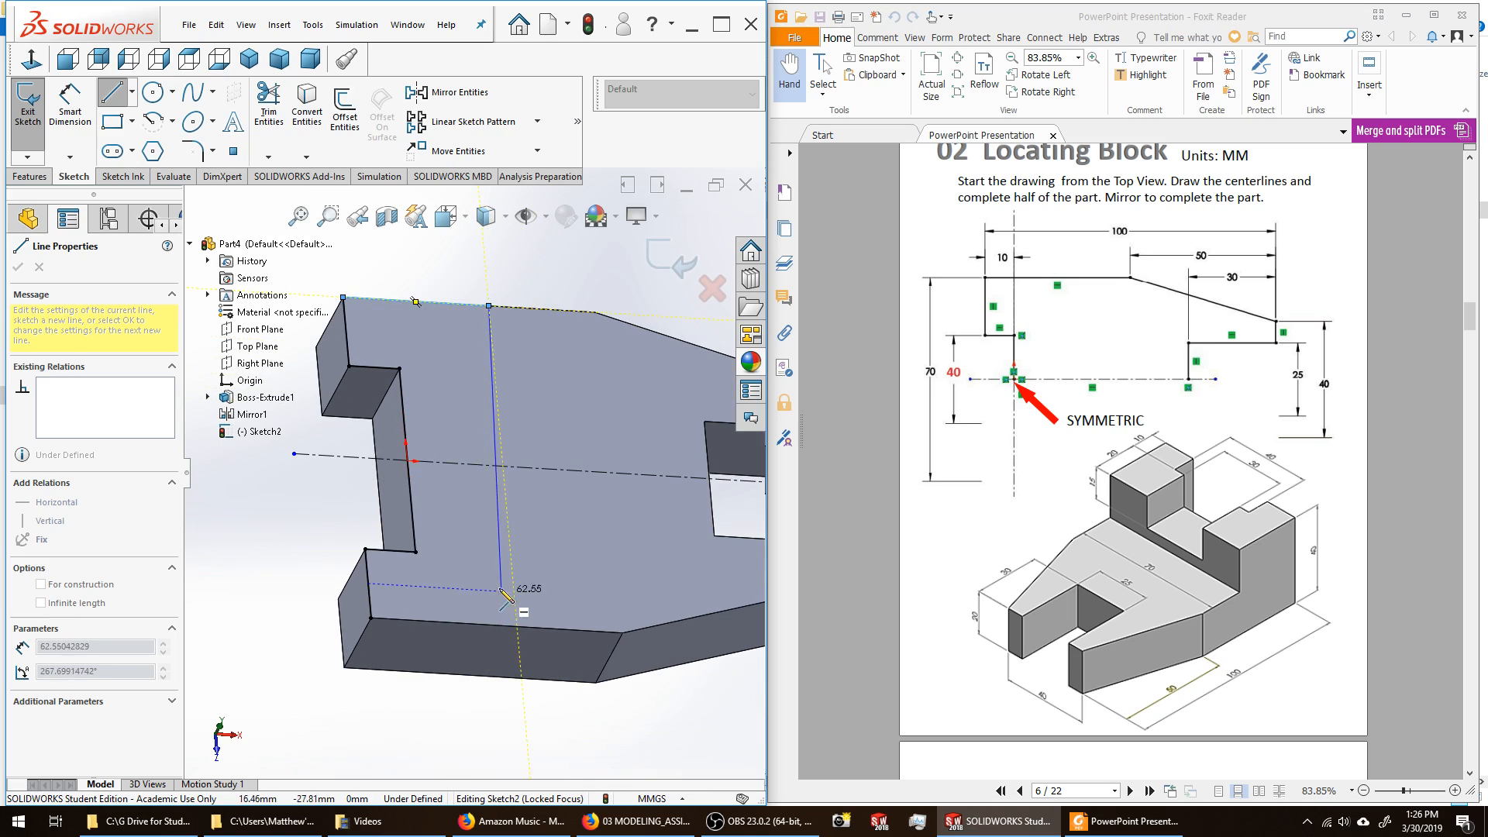
pyautogui.click(518, 626)
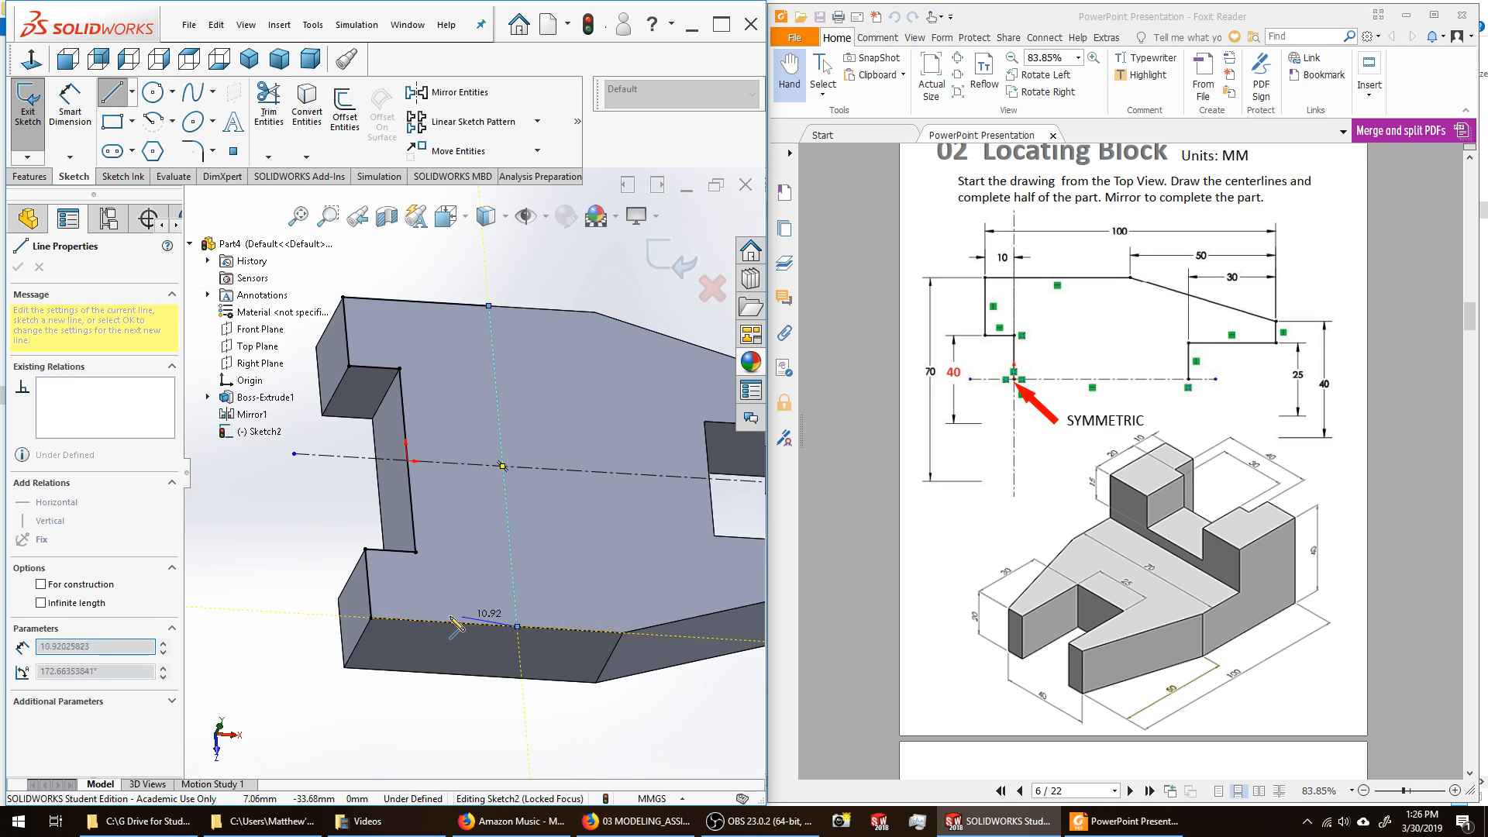
pyautogui.click(372, 618)
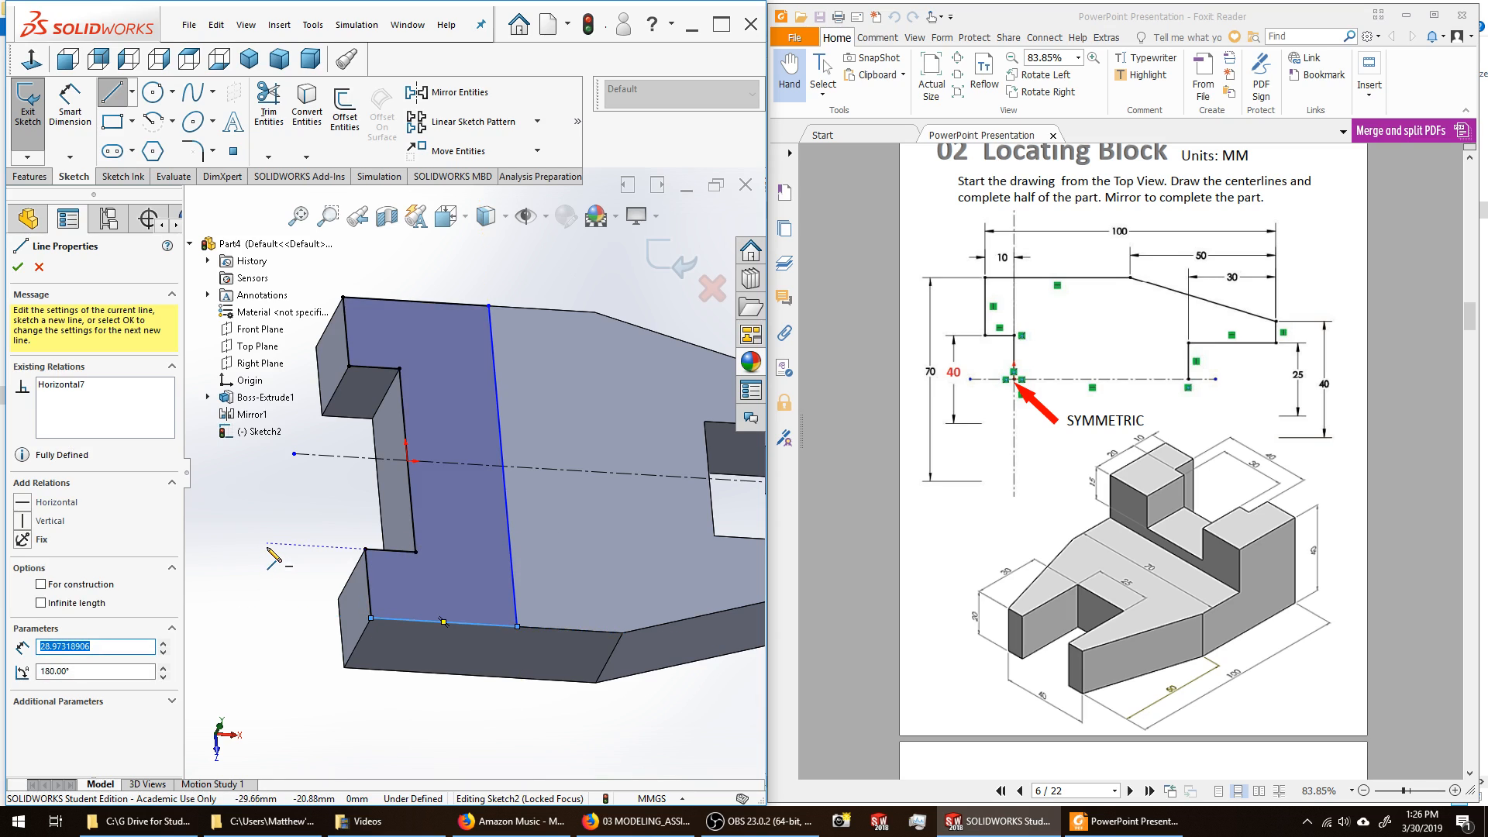
# End line drawing and exit the wide-end profile sketch.
pyautogui.press('Escape')
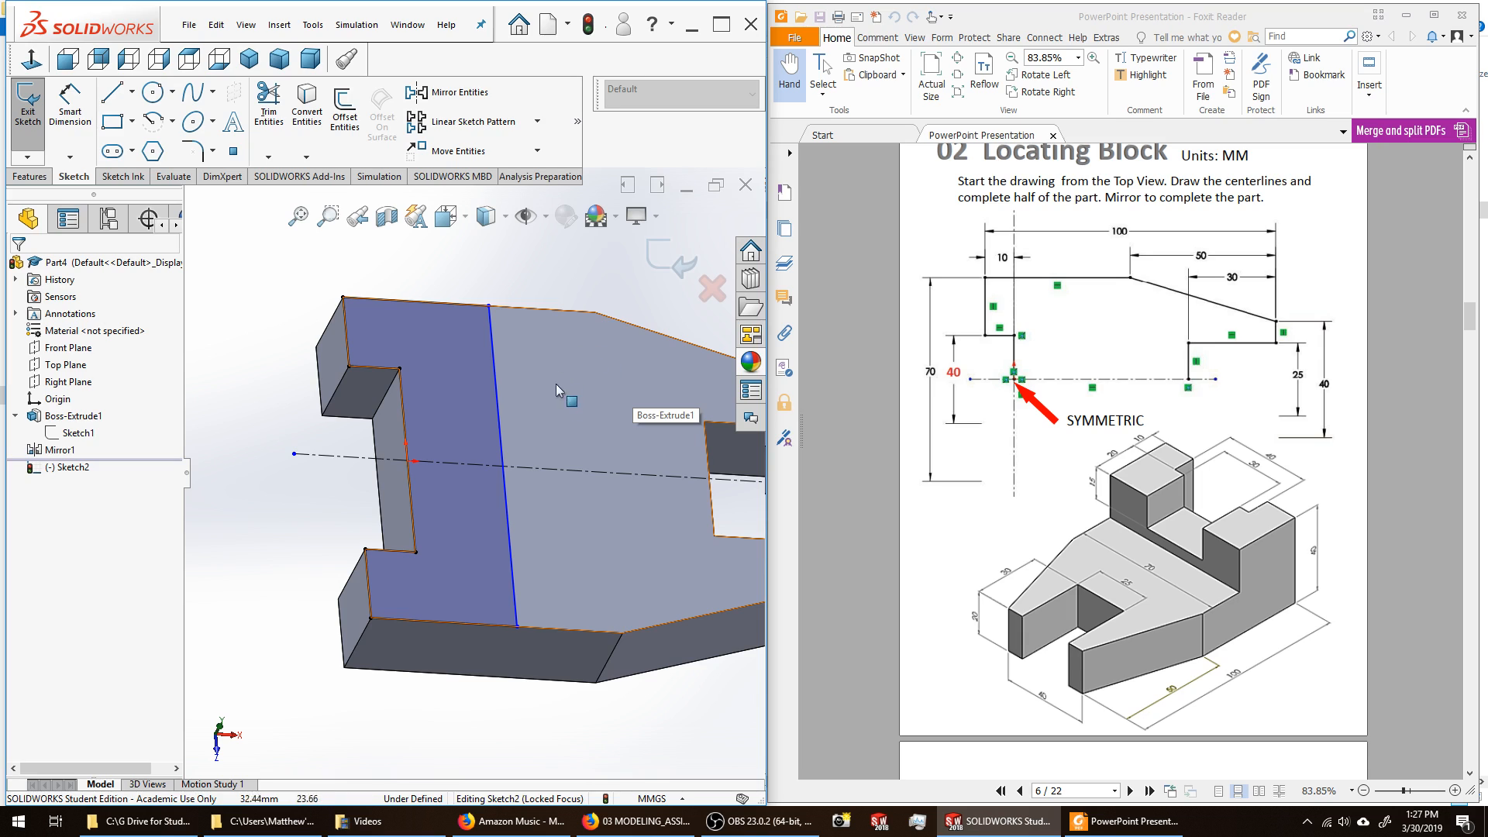
pyautogui.rightClick(575, 380)
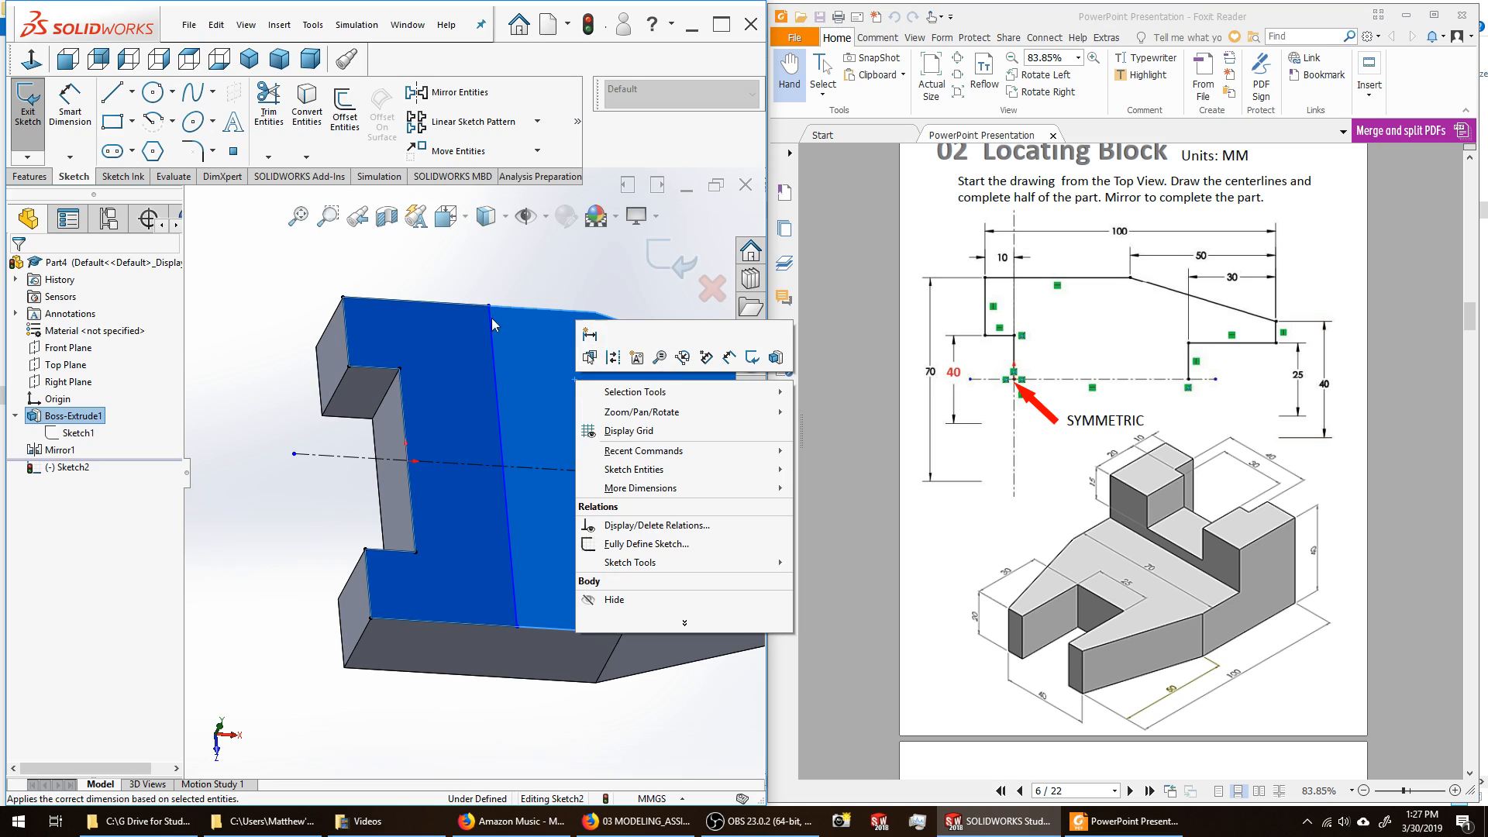
pyautogui.click(242, 355)
pyautogui.click(169, 282)
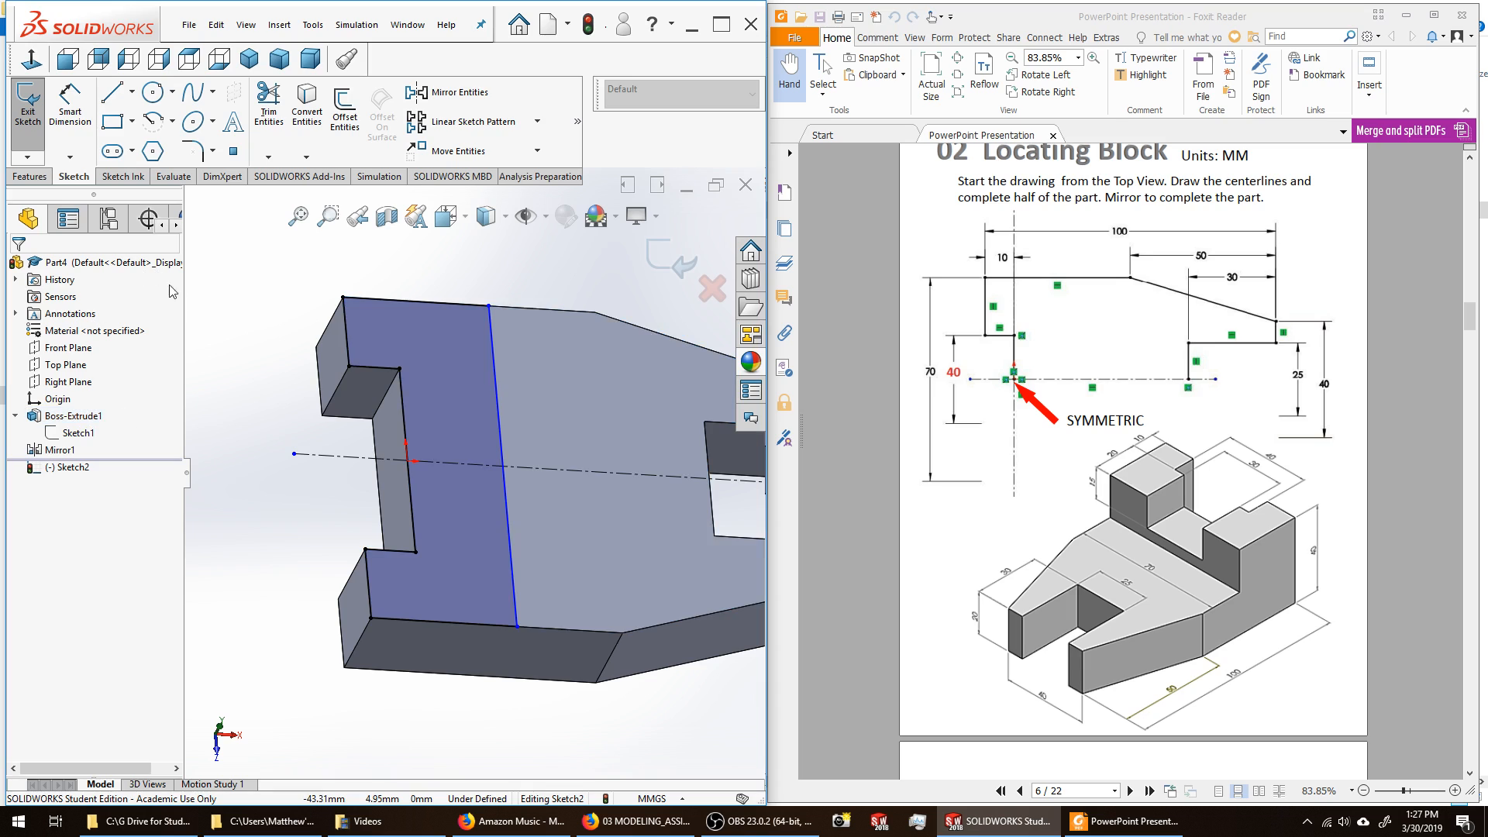
pyautogui.click(23, 109)
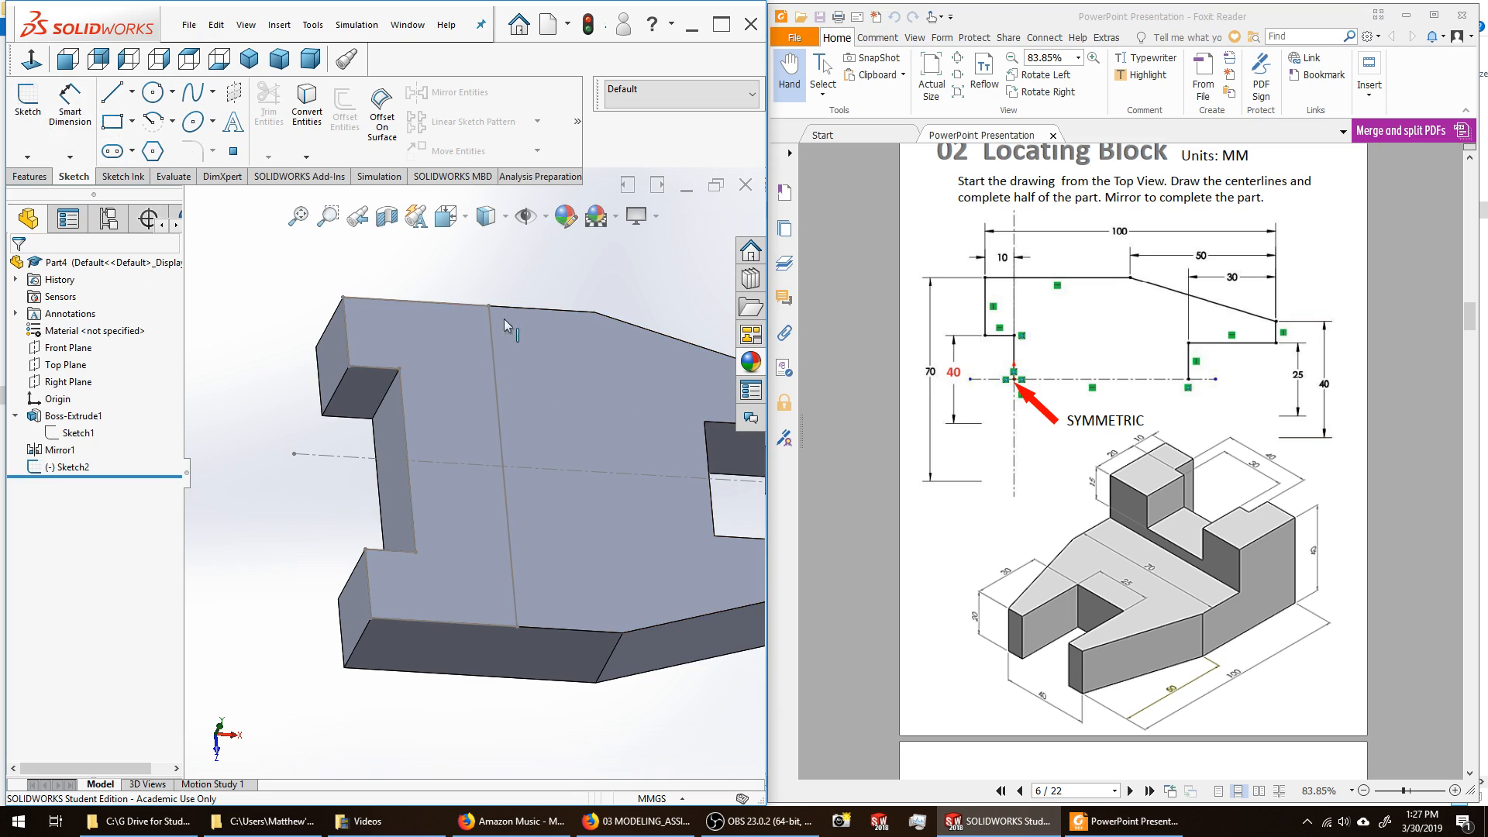
# Apply a light green colour (RGB 127, 255, 146) to the whole part.
pyautogui.rightClick(552, 388)
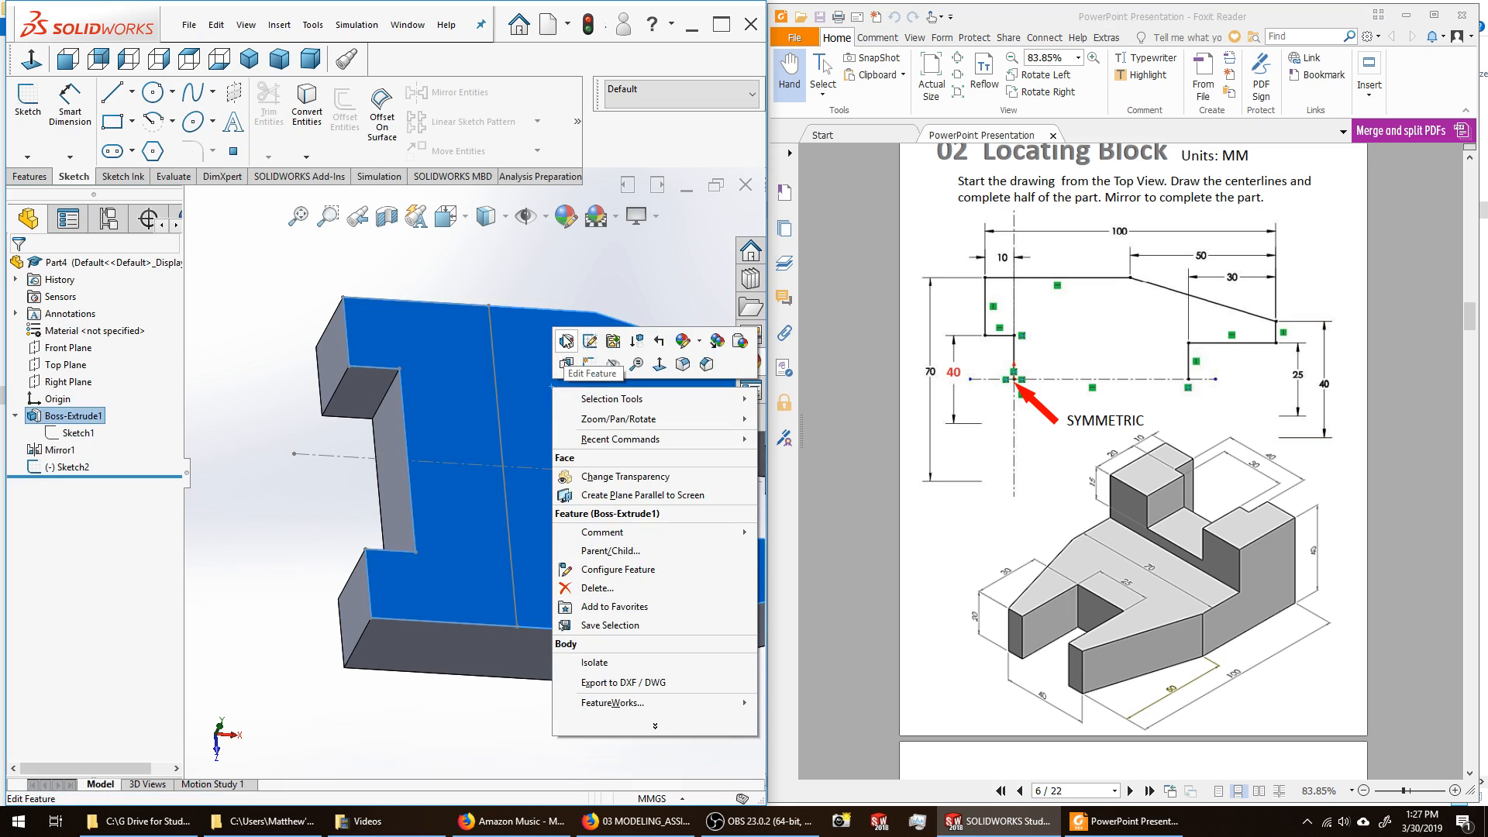
pyautogui.click(701, 341)
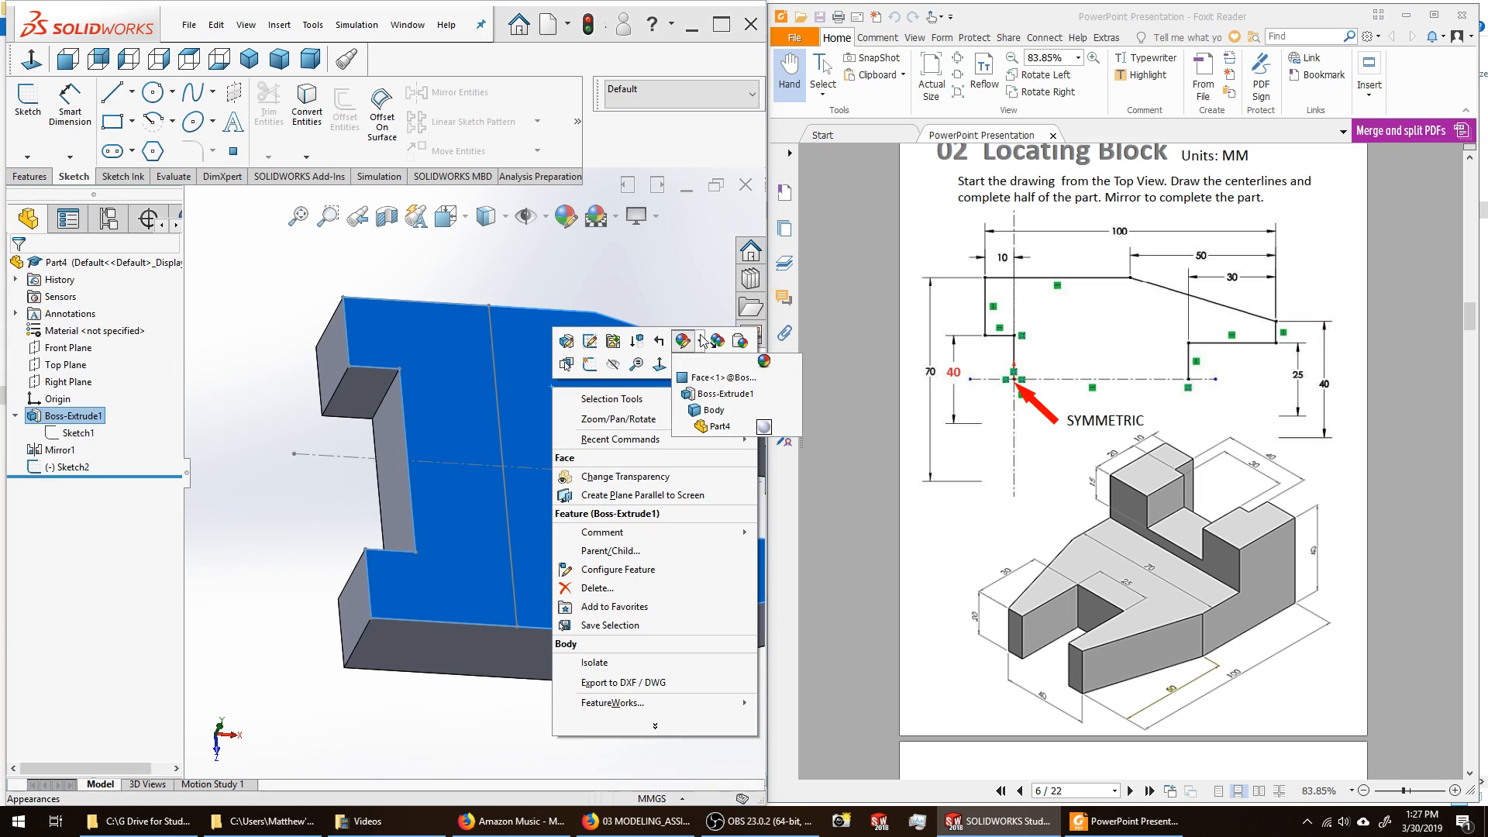
pyautogui.click(714, 427)
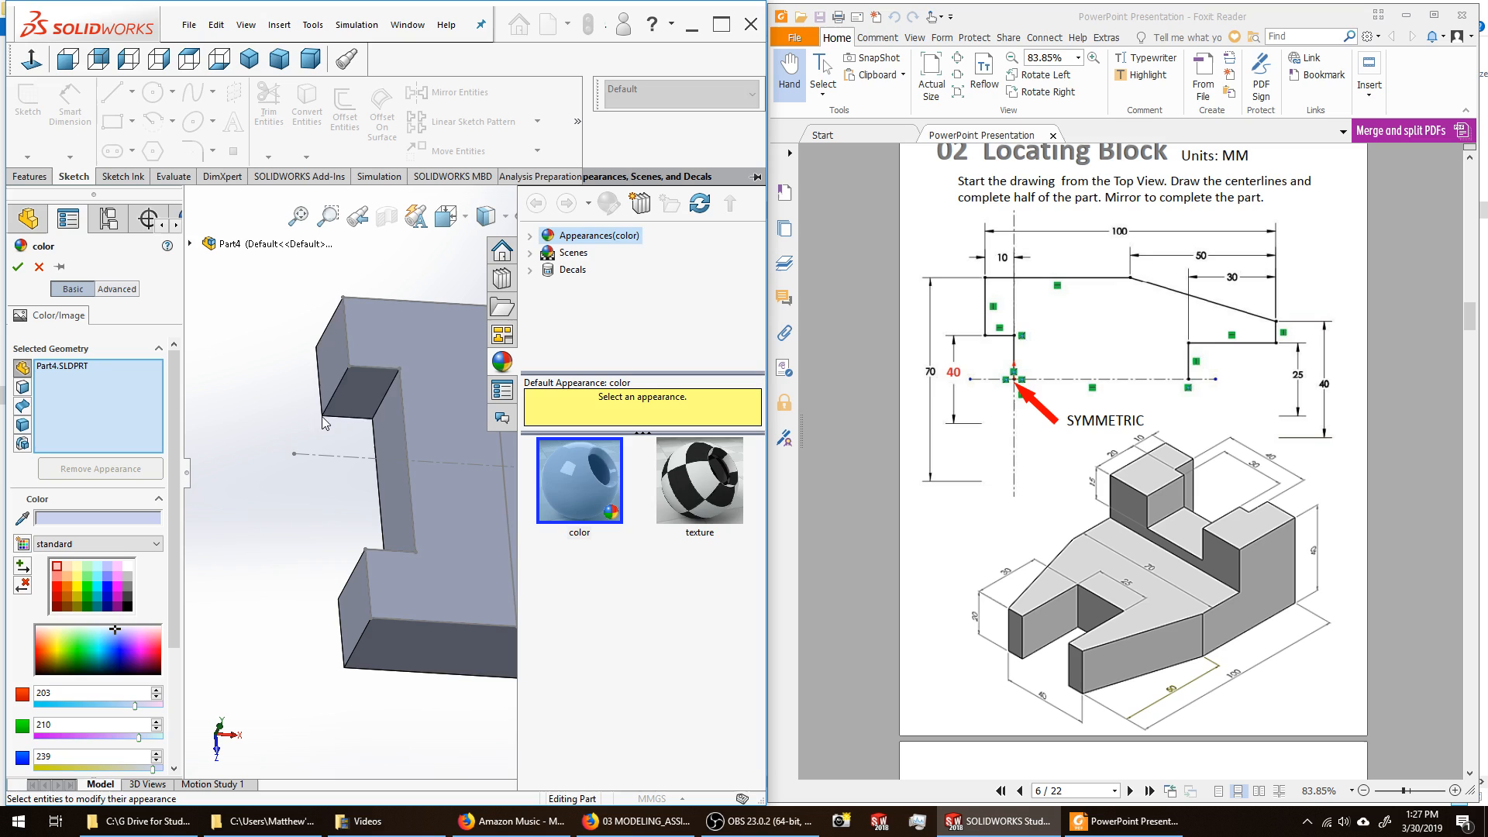
pyautogui.click(82, 638)
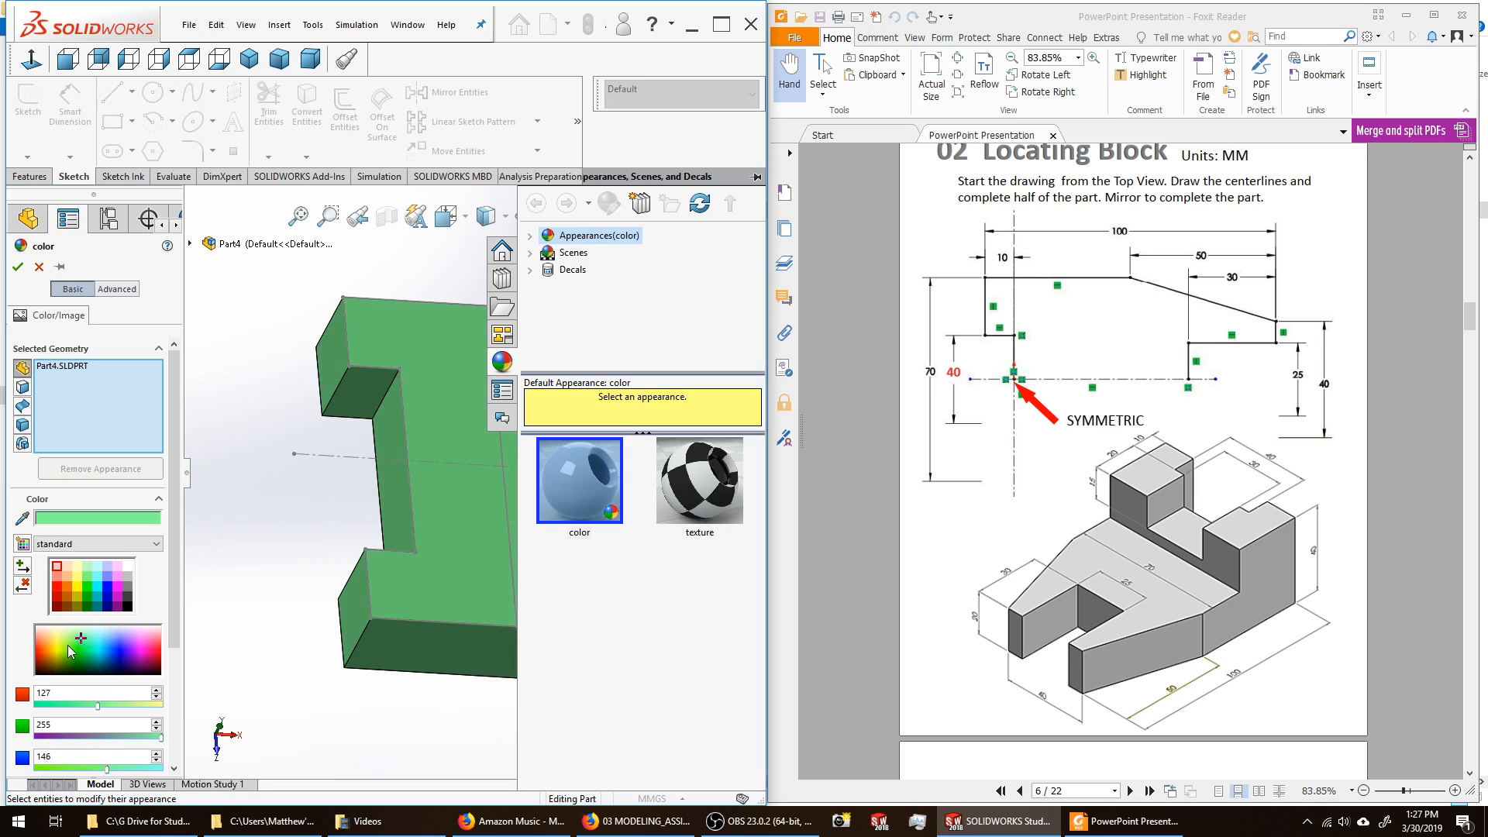
pyautogui.click(17, 267)
# Reopen the wide-end profile sketch for editing.
pyautogui.moveTo(264, 404)
pyautogui.mouseDown(button='middle')
pyautogui.moveTo(239, 386)
pyautogui.moveTo(238, 408)
pyautogui.mouseUp(button='middle')
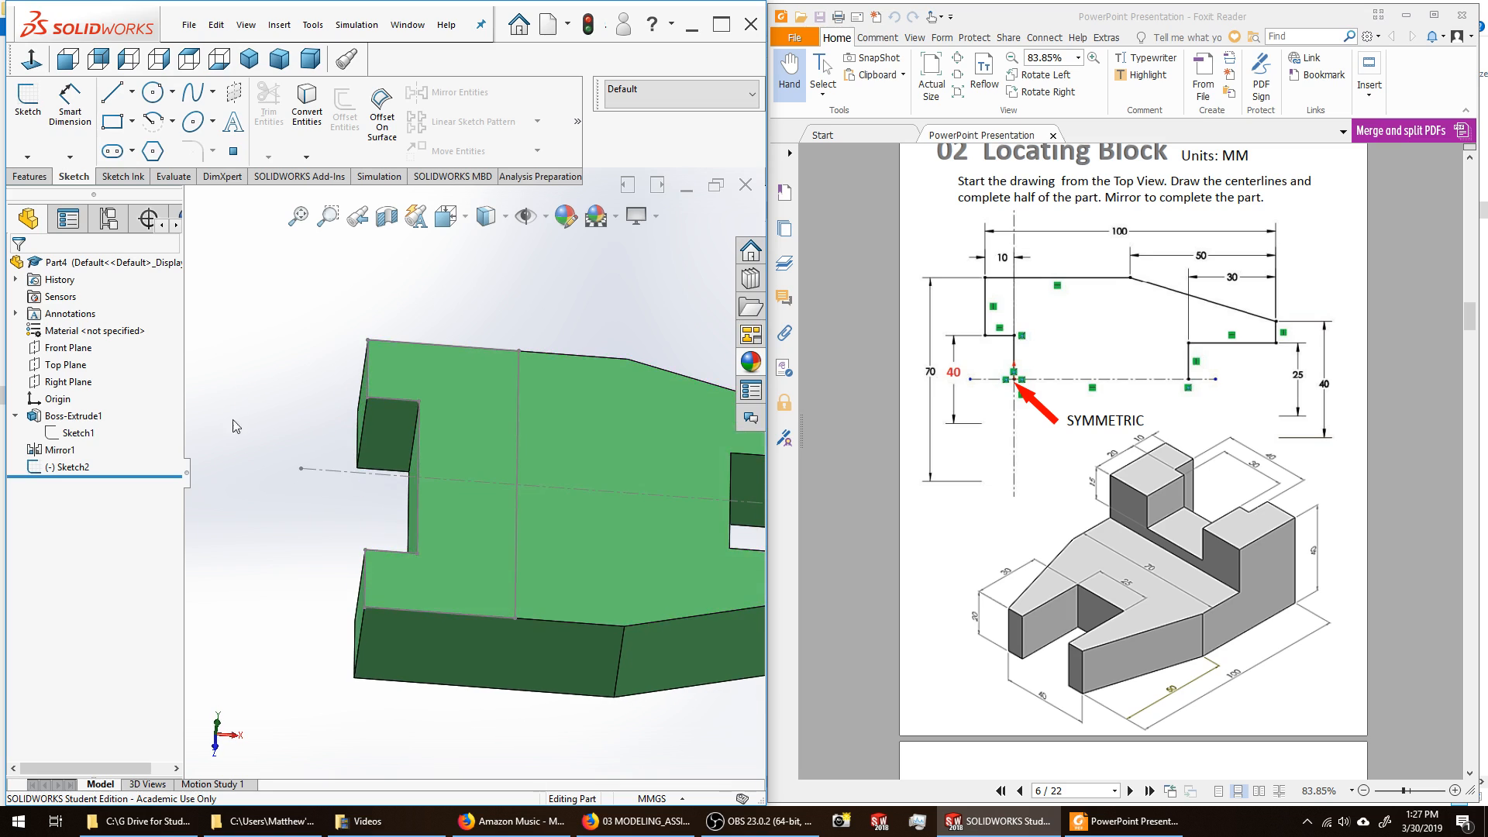
pyautogui.click(70, 468)
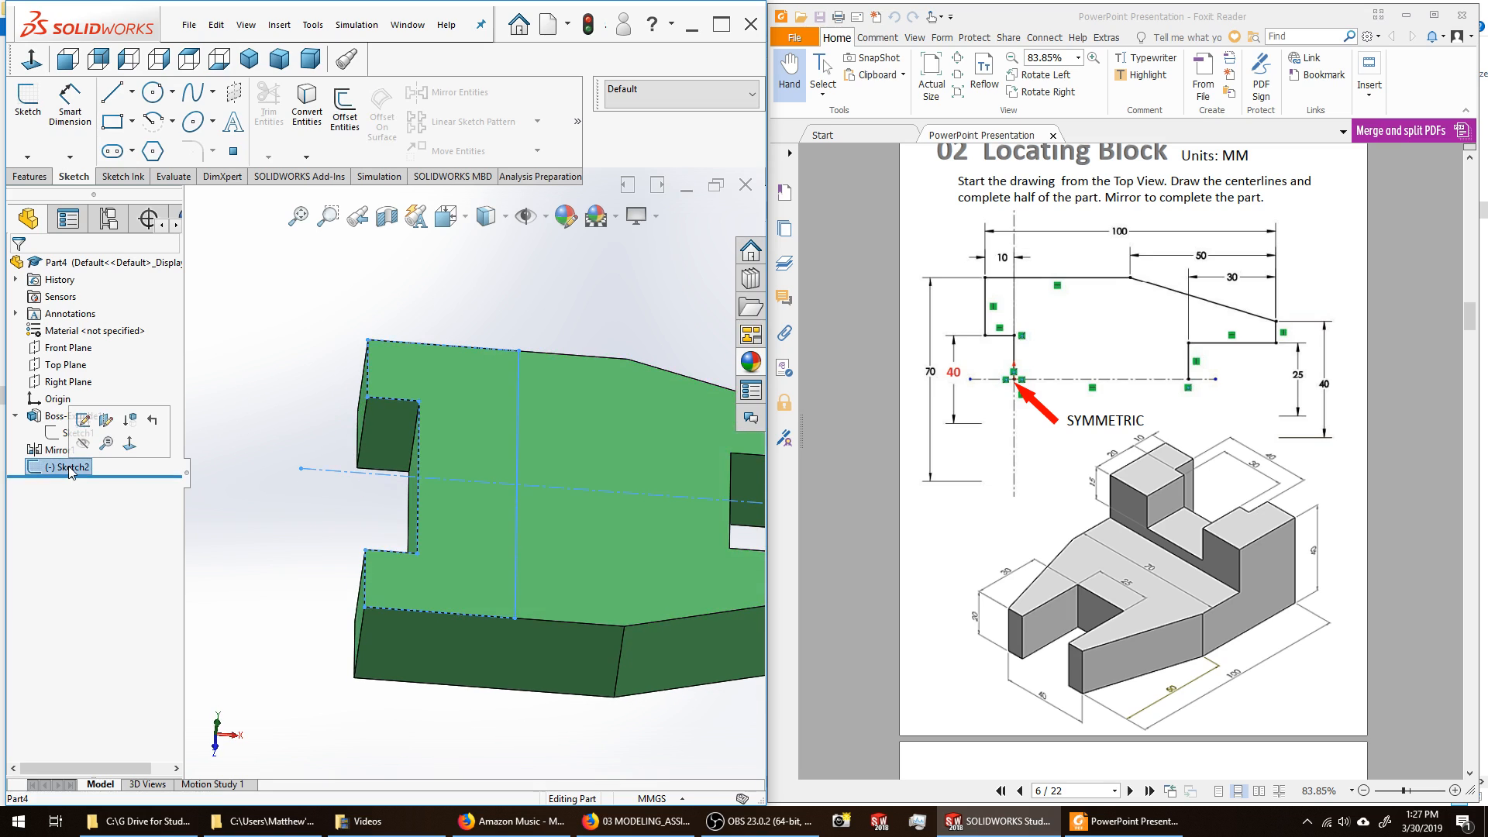
pyautogui.click(81, 422)
# Examine the sketched wide end of the base against the raised blocks in the drawing's isometric view.
pyautogui.moveTo(348, 458)
pyautogui.mouseDown(button='middle')
pyautogui.moveTo(433, 317)
pyautogui.moveTo(513, 399)
pyautogui.moveTo(346, 405)
pyautogui.mouseUp(button='middle')
pyautogui.scroll(-3, 299, 399)
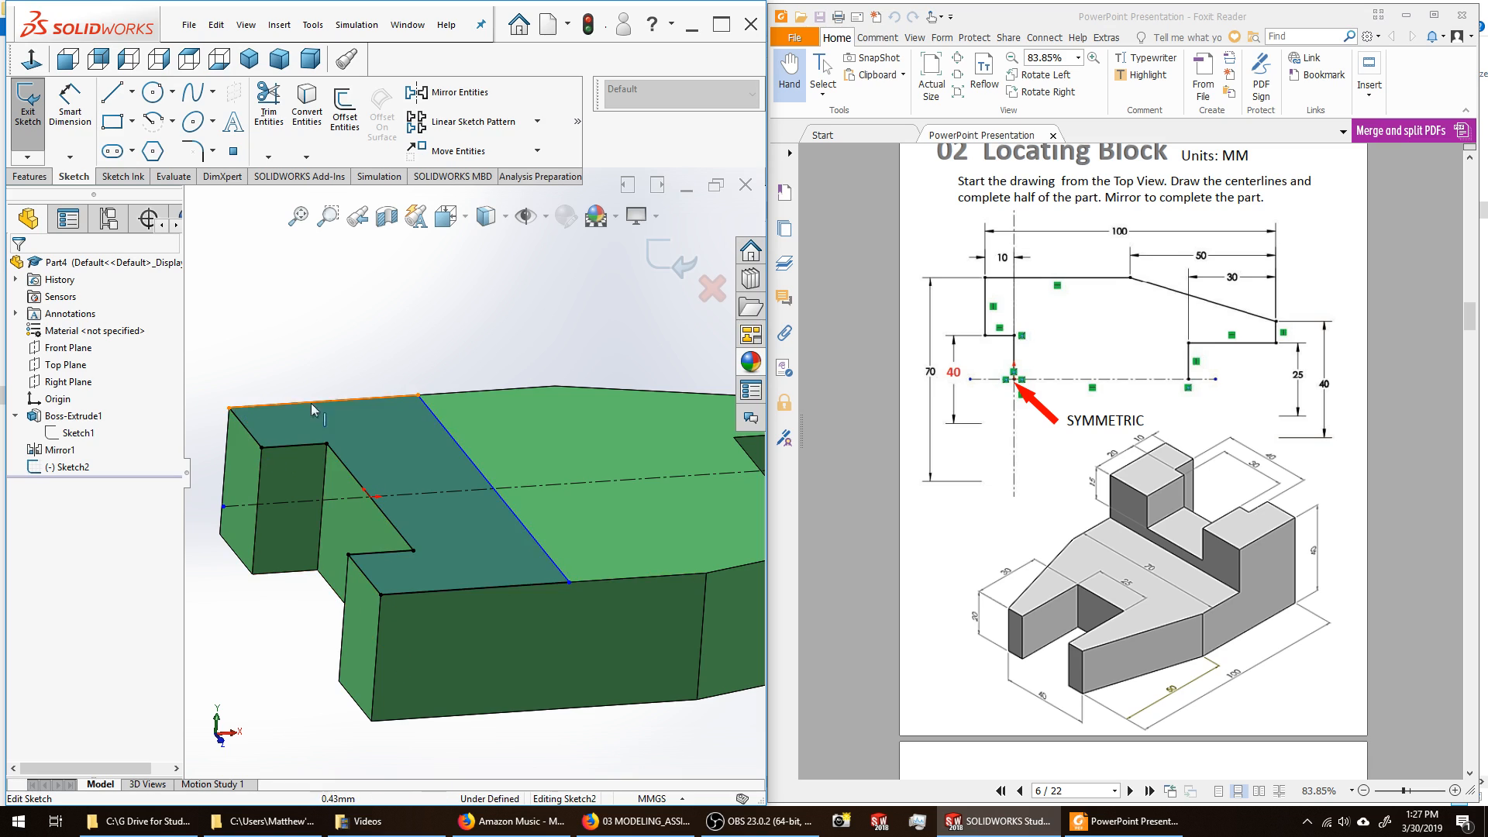
pyautogui.moveTo(428, 349); pyautogui.dragTo(435, 372, button='middle')
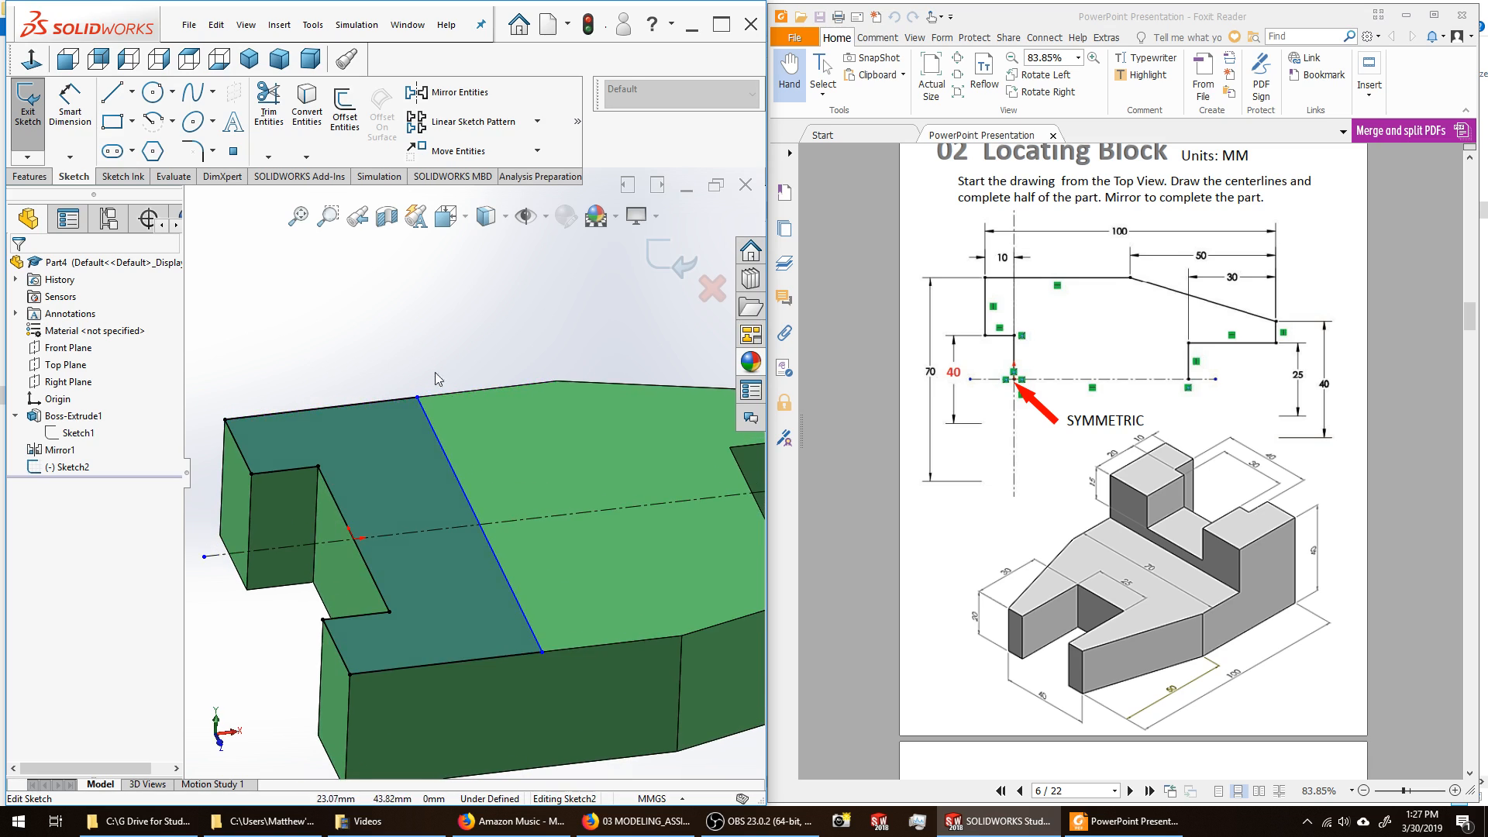
pyautogui.scroll(2, 535, 423)
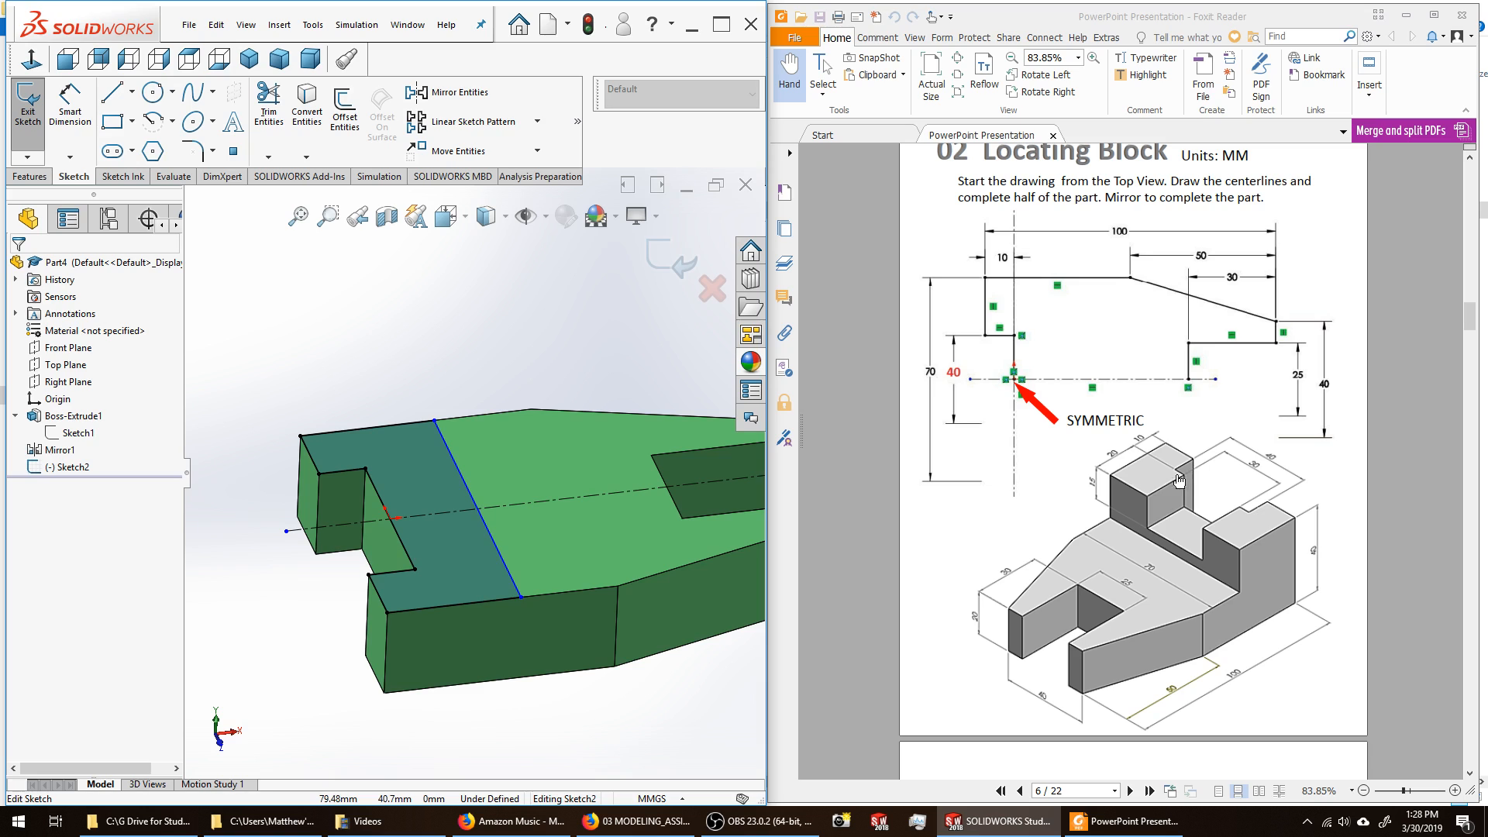
pyautogui.keyDown('ctrl'); pyautogui.scroll(3, 1161, 501); pyautogui.keyUp('ctrl')
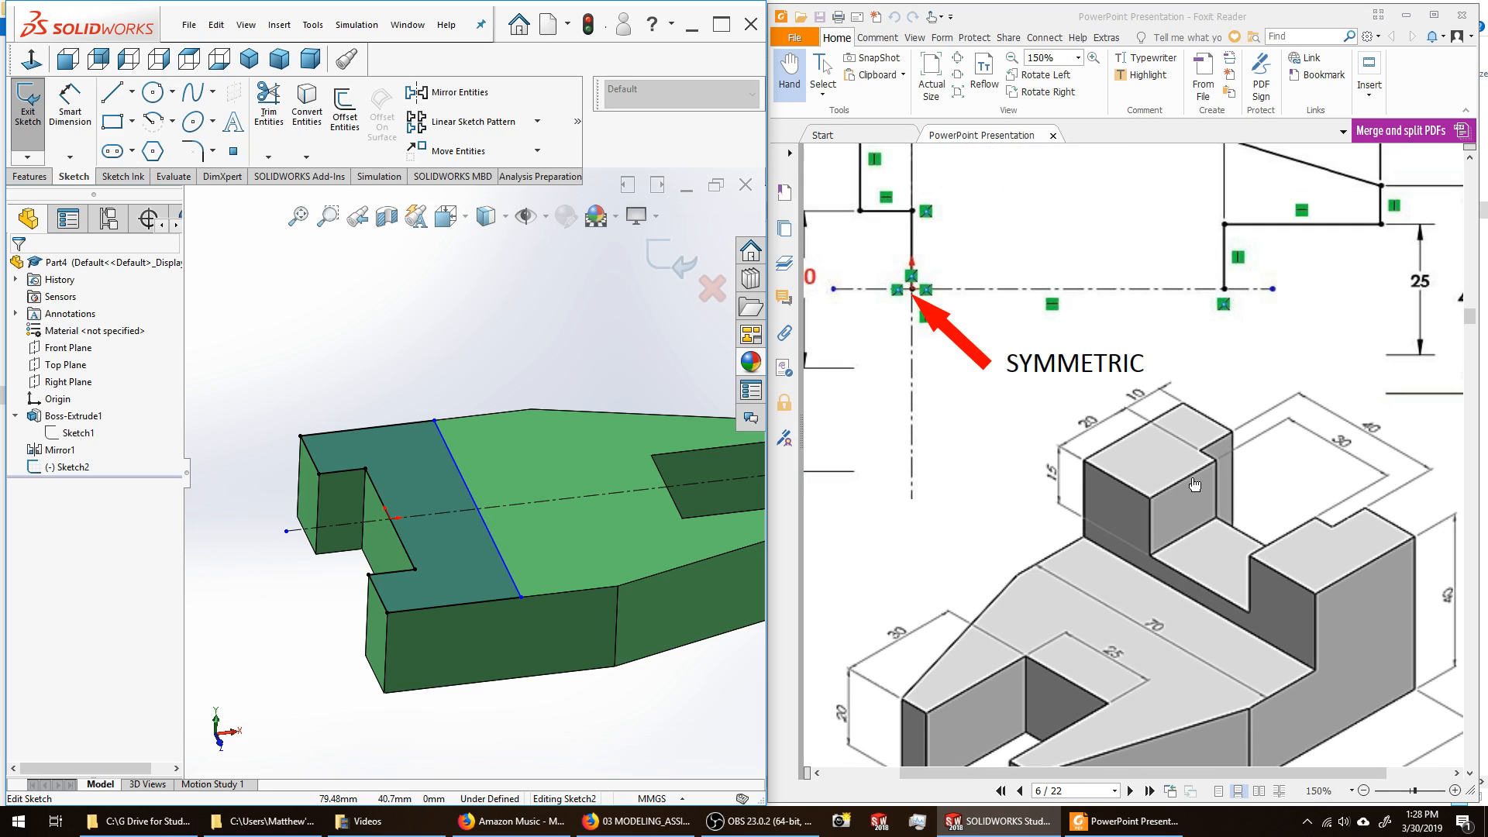
pyautogui.moveTo(611, 425); pyautogui.dragTo(331, 506, button='middle')
pyautogui.scroll(4, 516, 489)
pyautogui.scroll(-5, 516, 495)
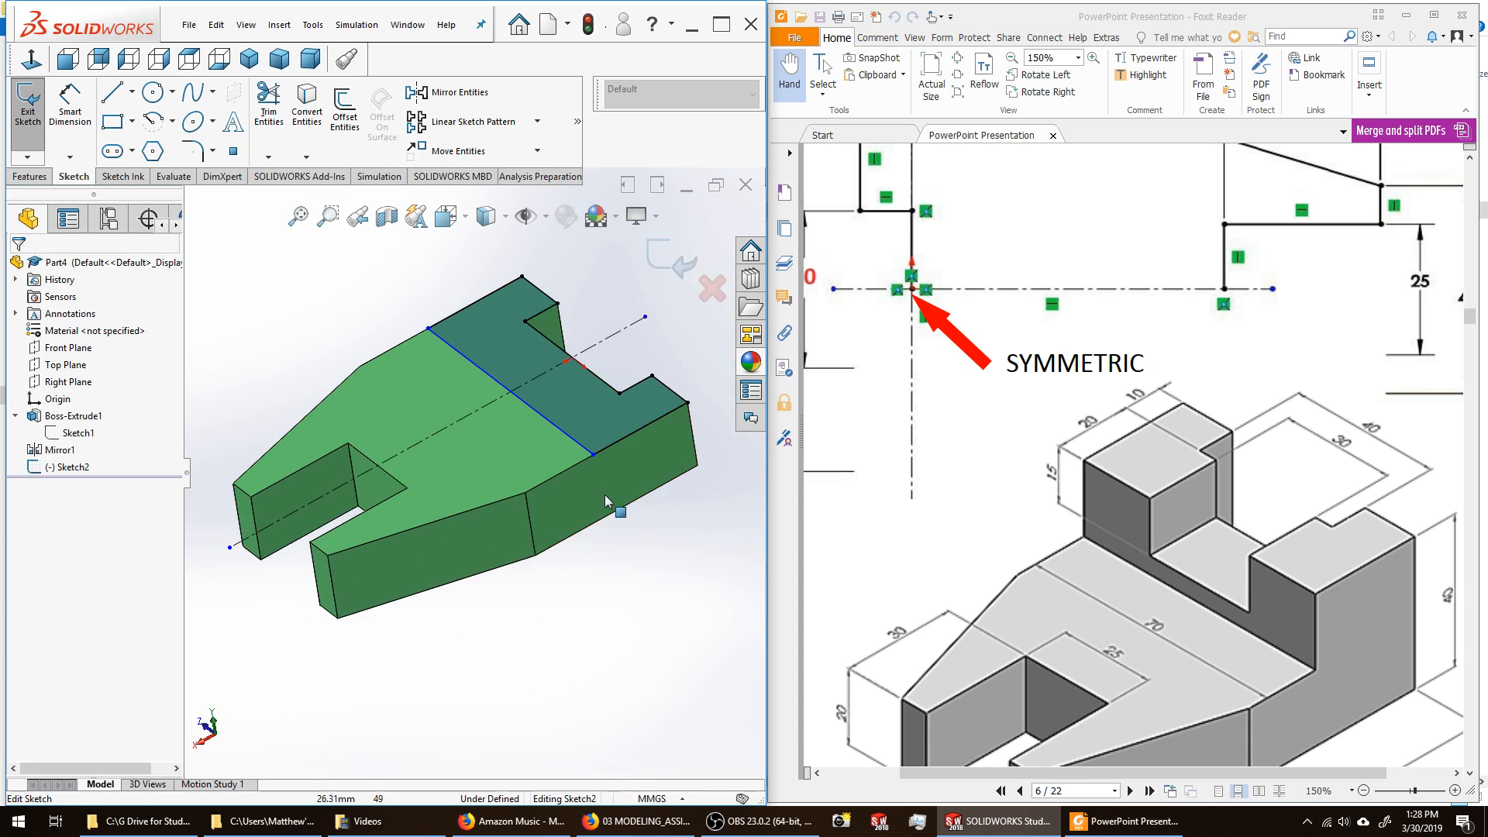
pyautogui.scroll(2, 664, 416)
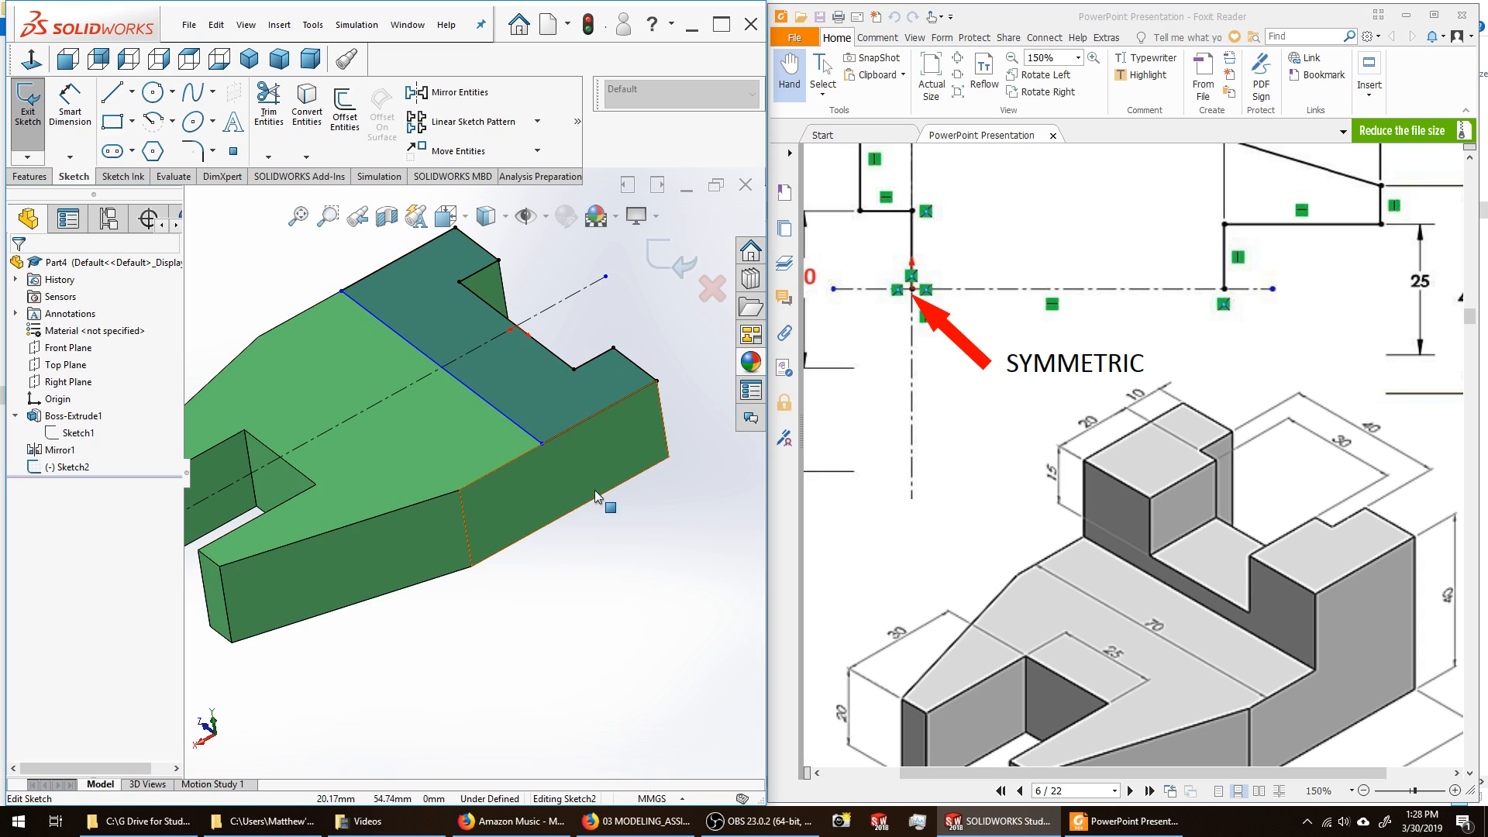
pyautogui.scroll(2, 445, 310)
pyautogui.scroll(-5, 403, 313)
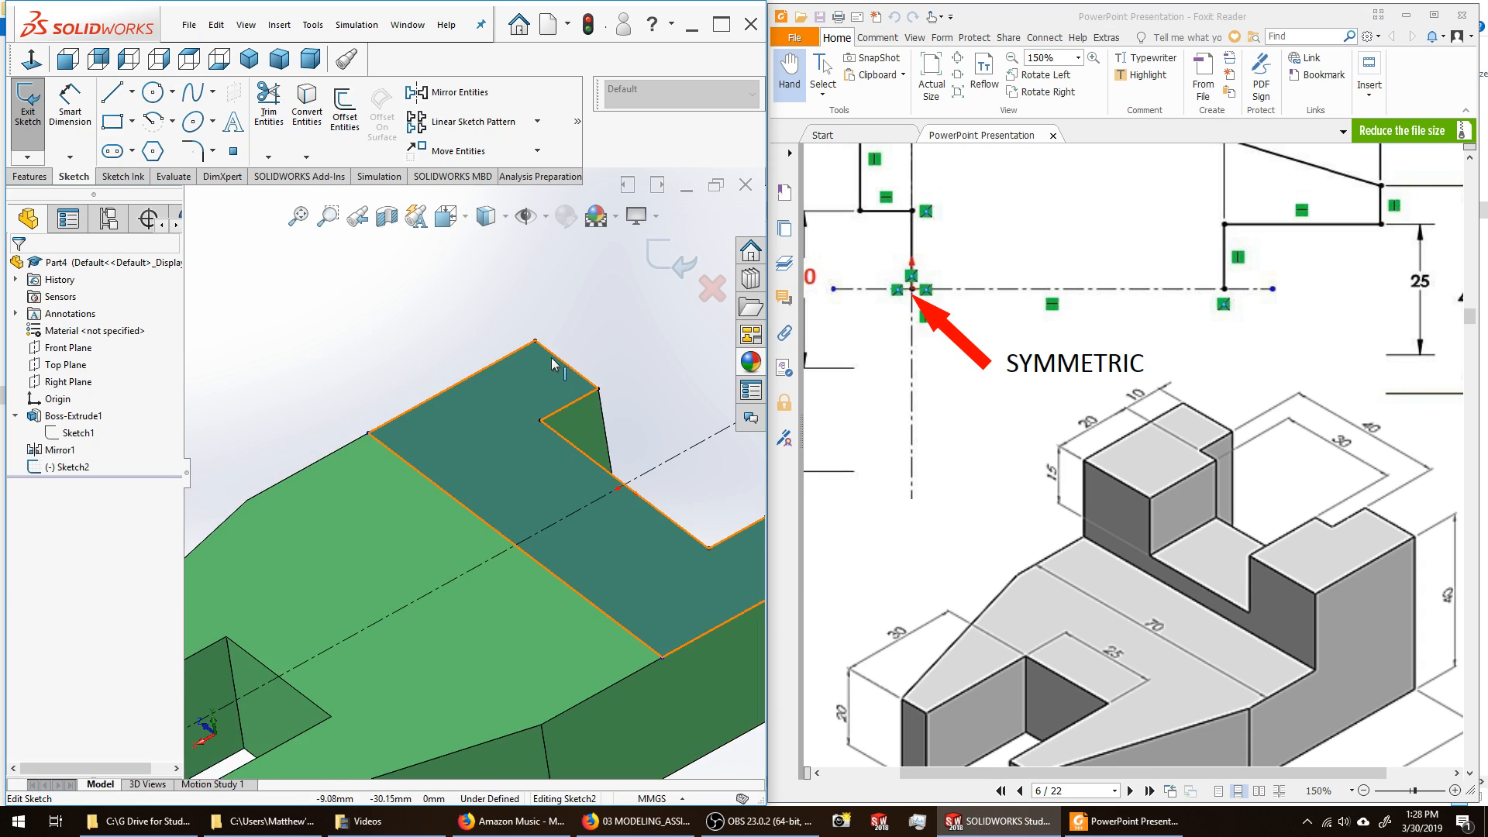
pyautogui.press('f')
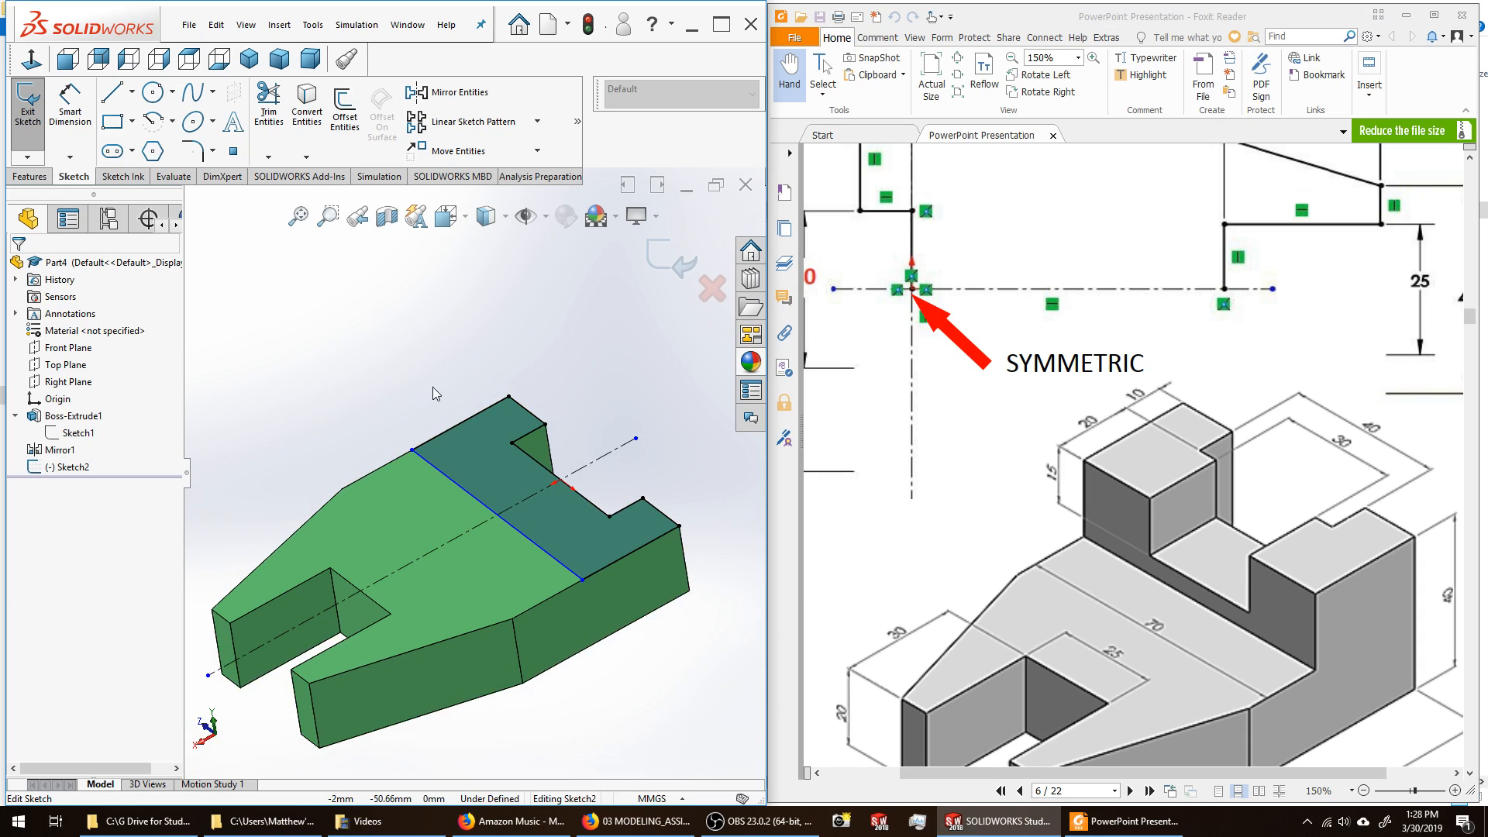
# Dimension the profile's side line along the base edge to 30 mm and exit the sketch.
pyautogui.click(69, 101)
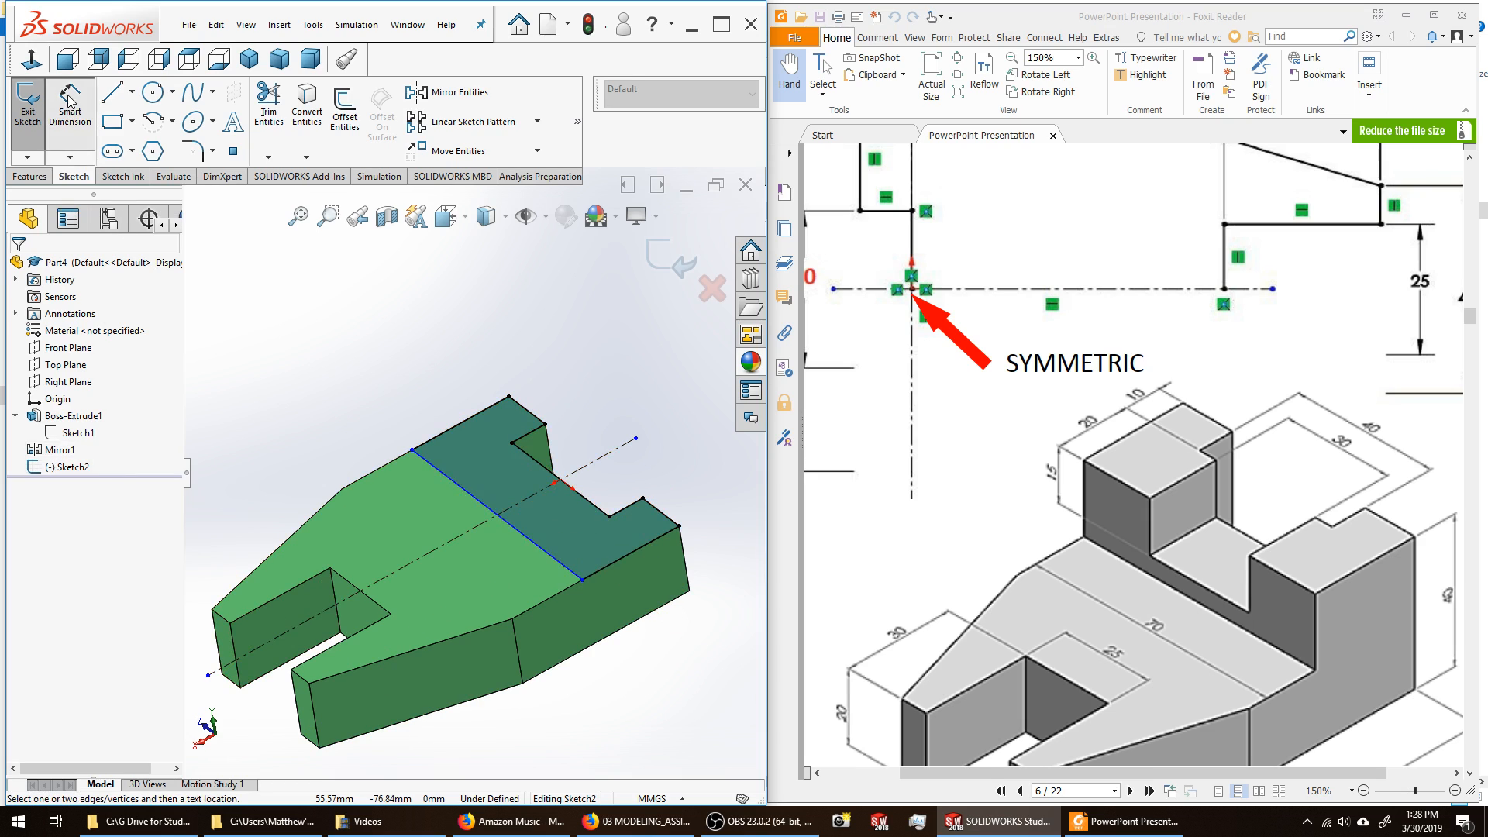
pyautogui.click(460, 430)
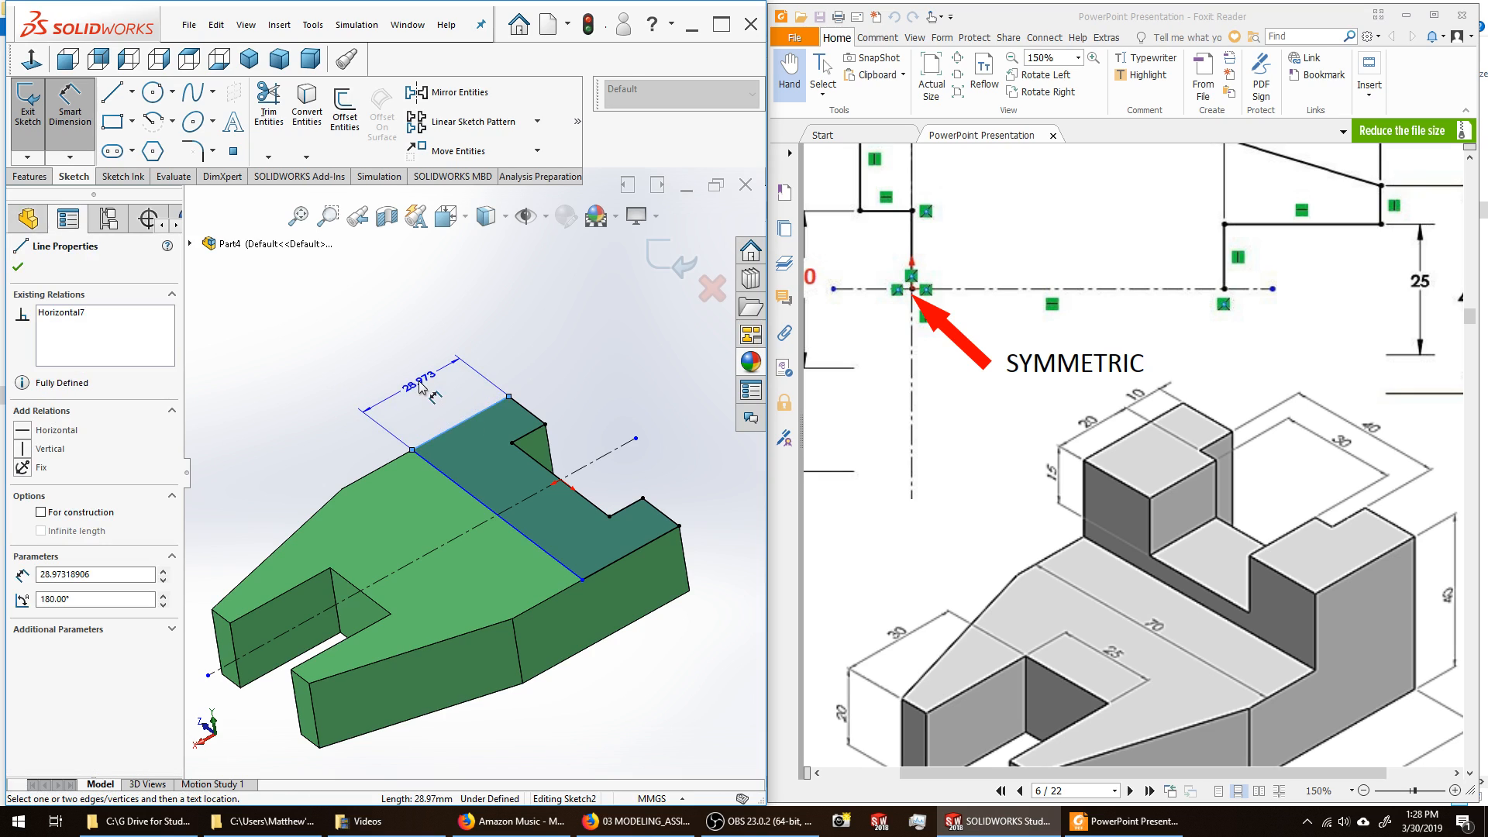
pyautogui.click(423, 387)
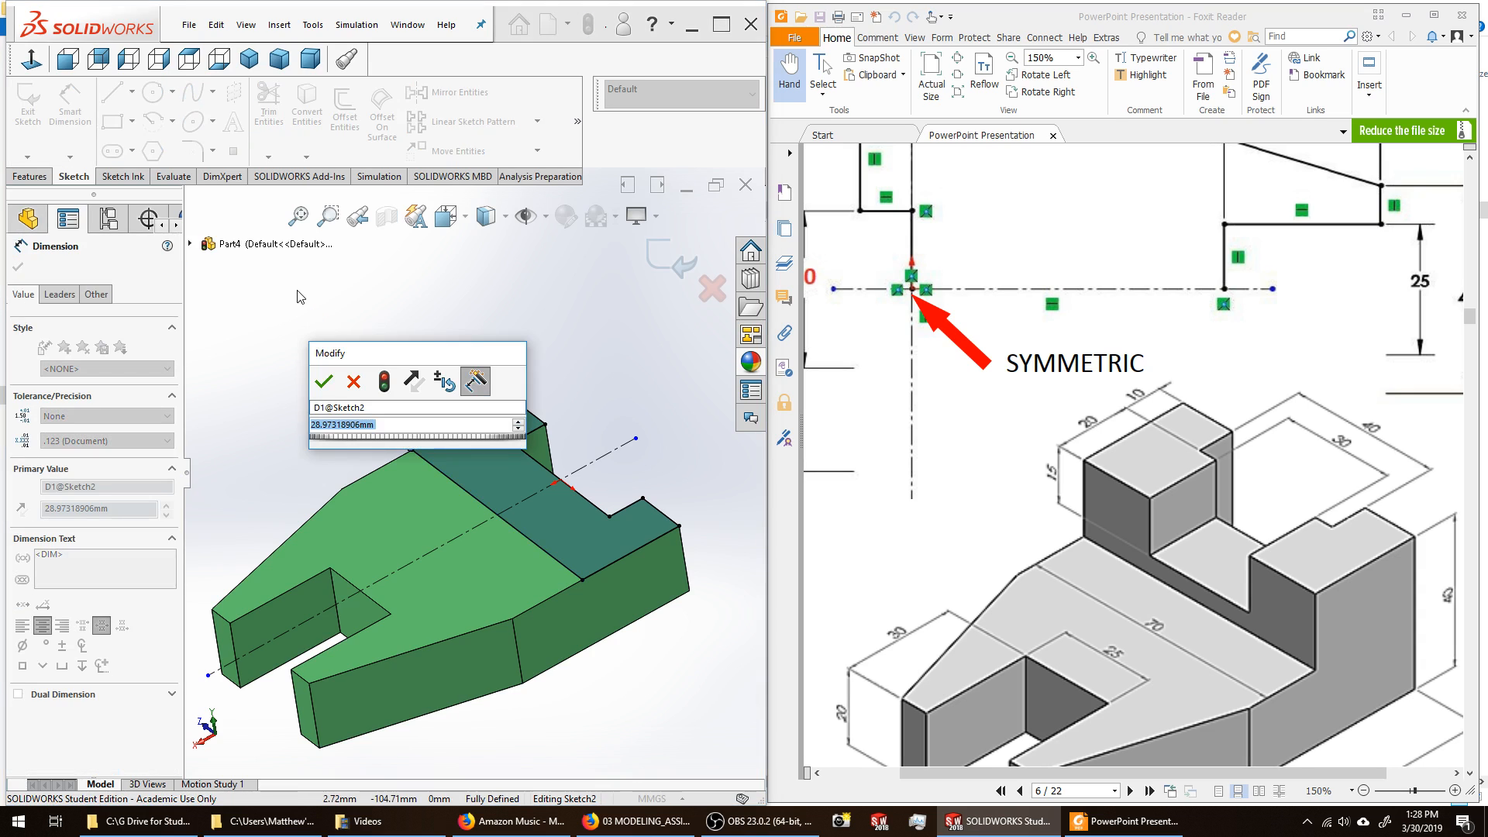
pyautogui.write('30')
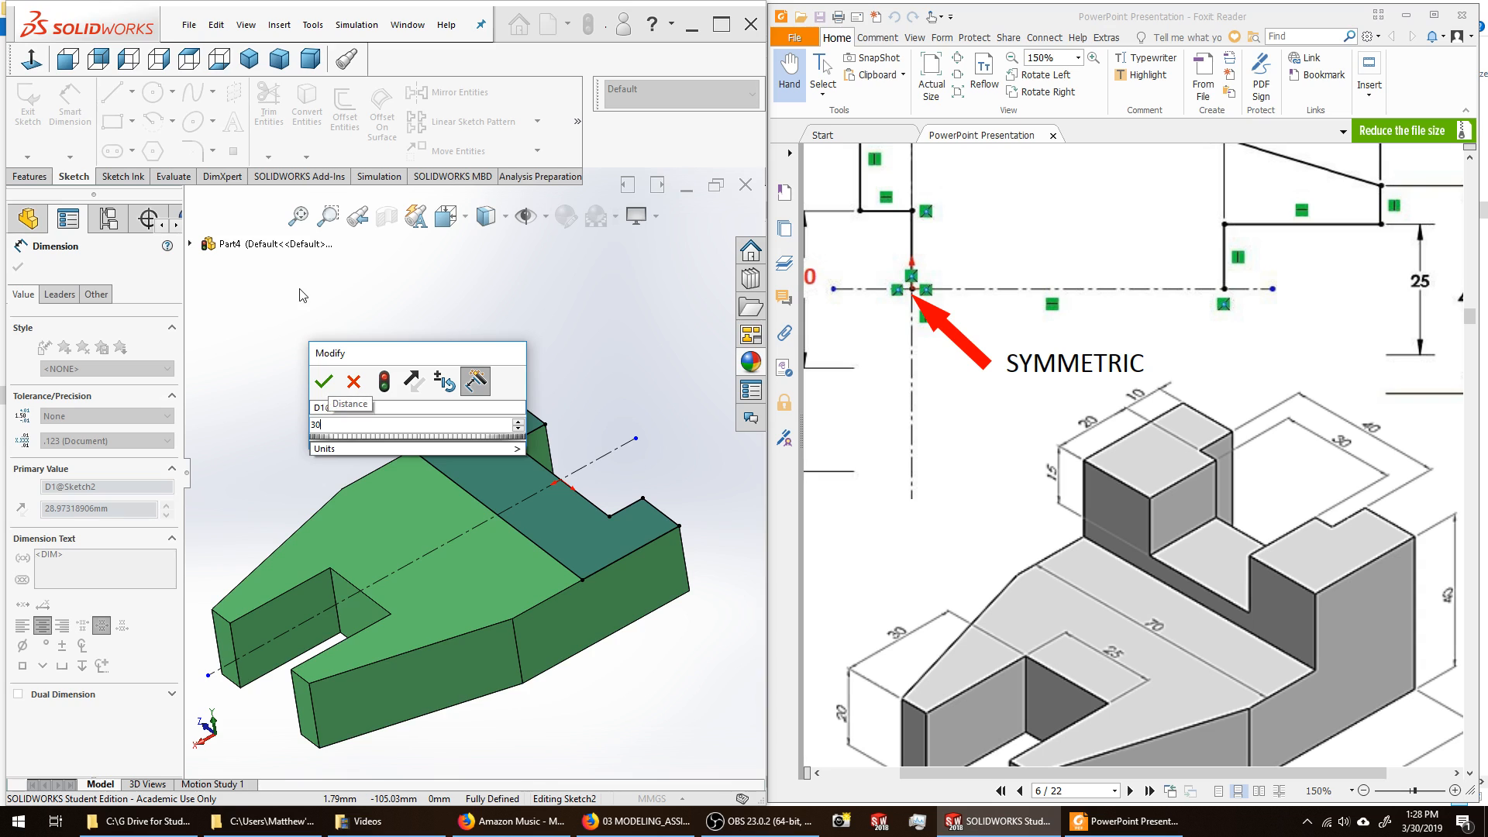
pyautogui.press('Return')
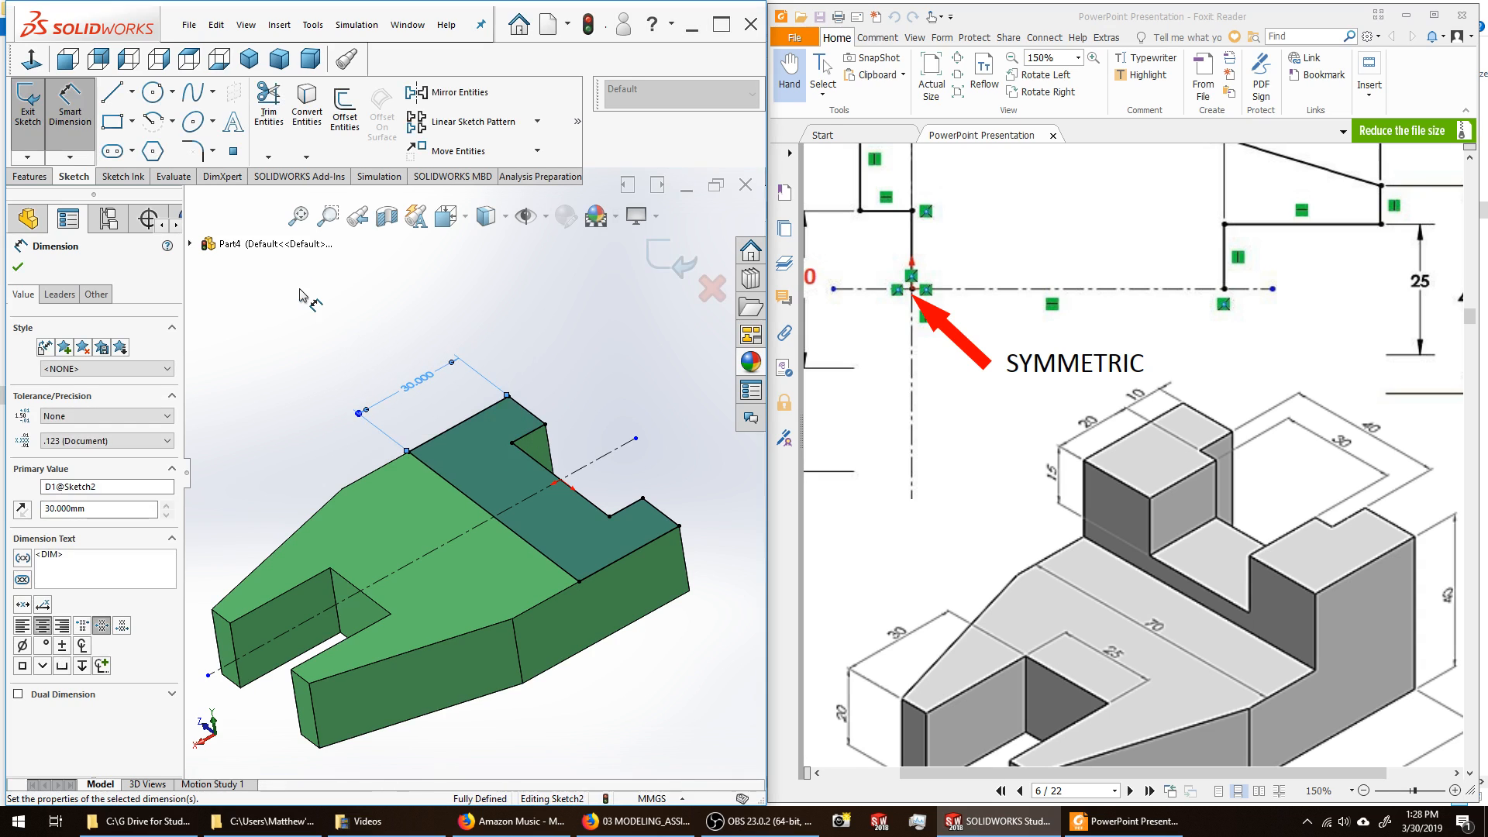
pyautogui.click(17, 267)
pyautogui.scroll(1, 412, 514)
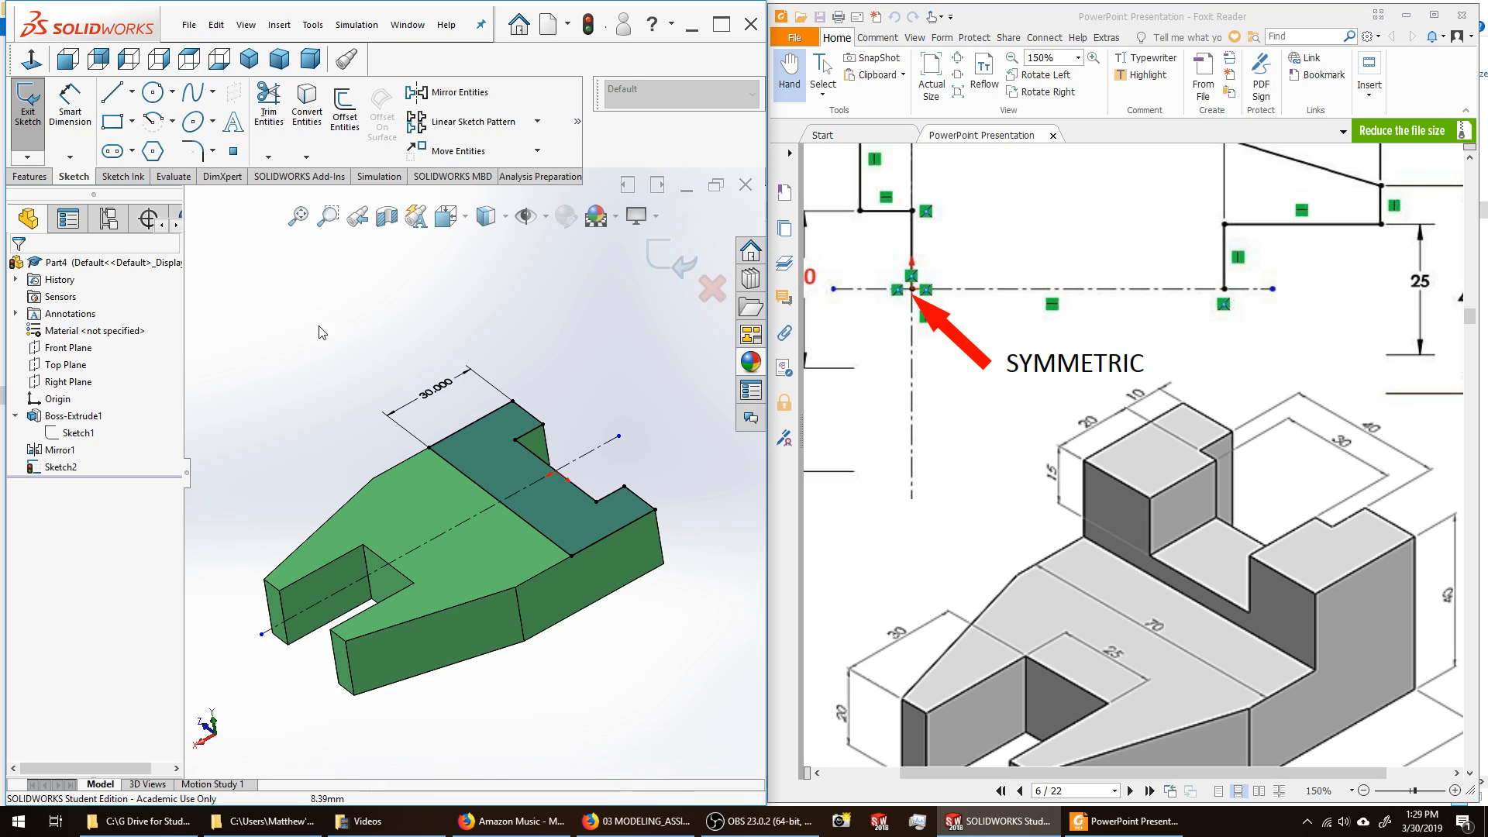
pyautogui.click(28, 117)
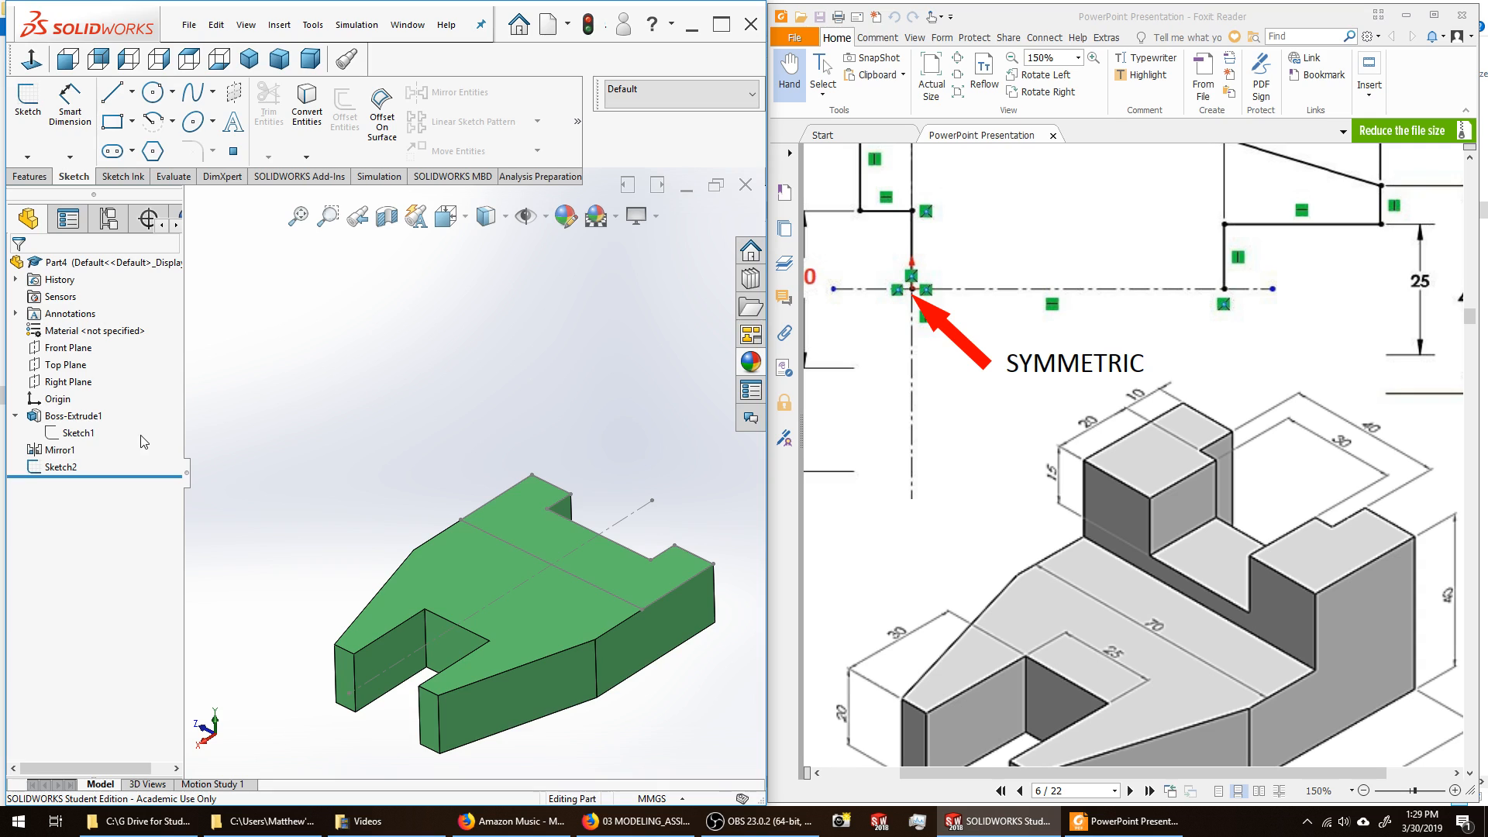
# Start an Extruded Boss/Base from the wide-end profile sketch.
pyautogui.click(29, 176)
pyautogui.scroll(2, 372, 420)
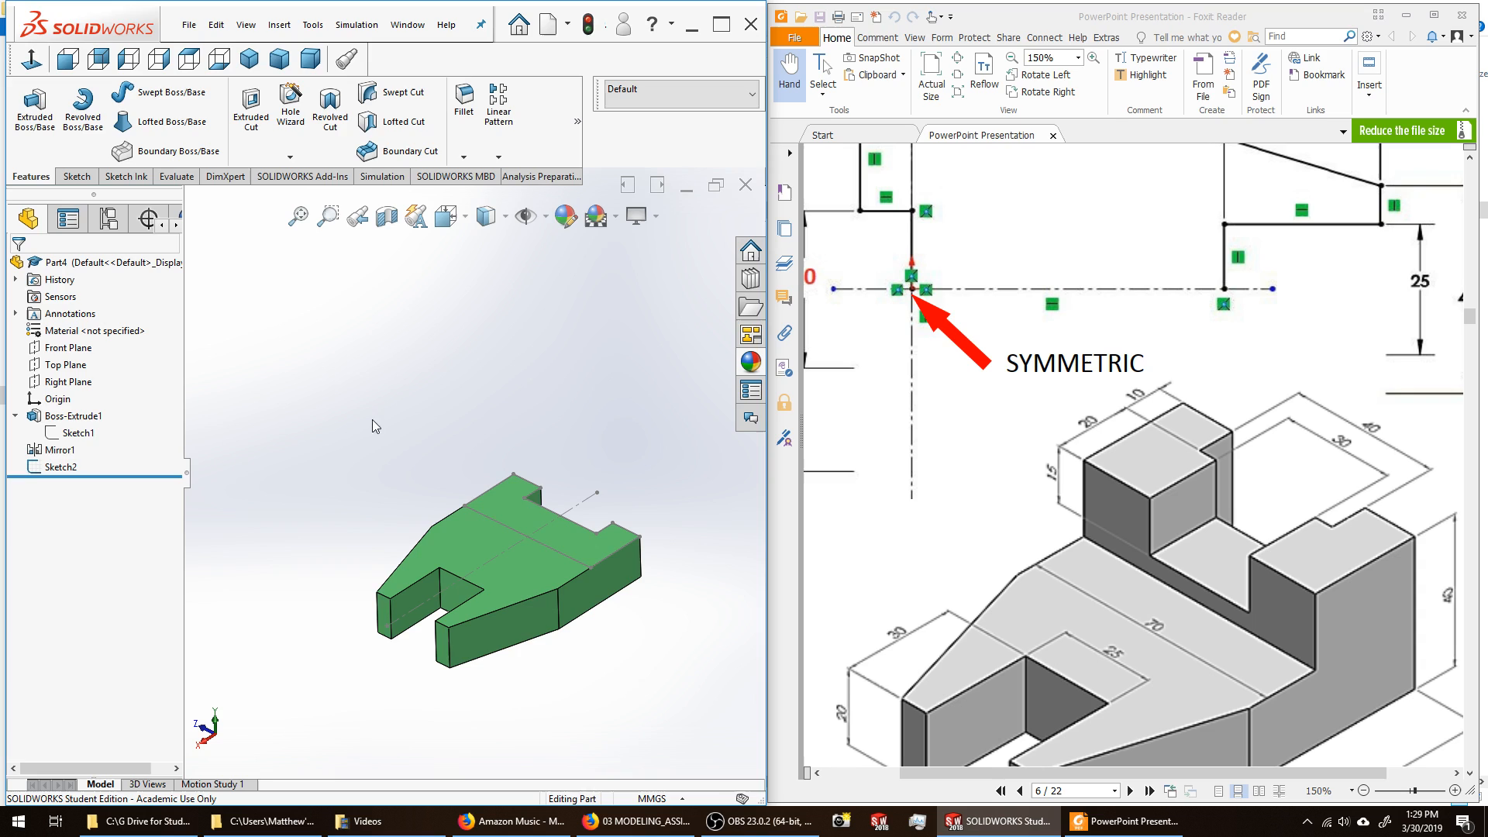
pyautogui.scroll(-1, 658, 592)
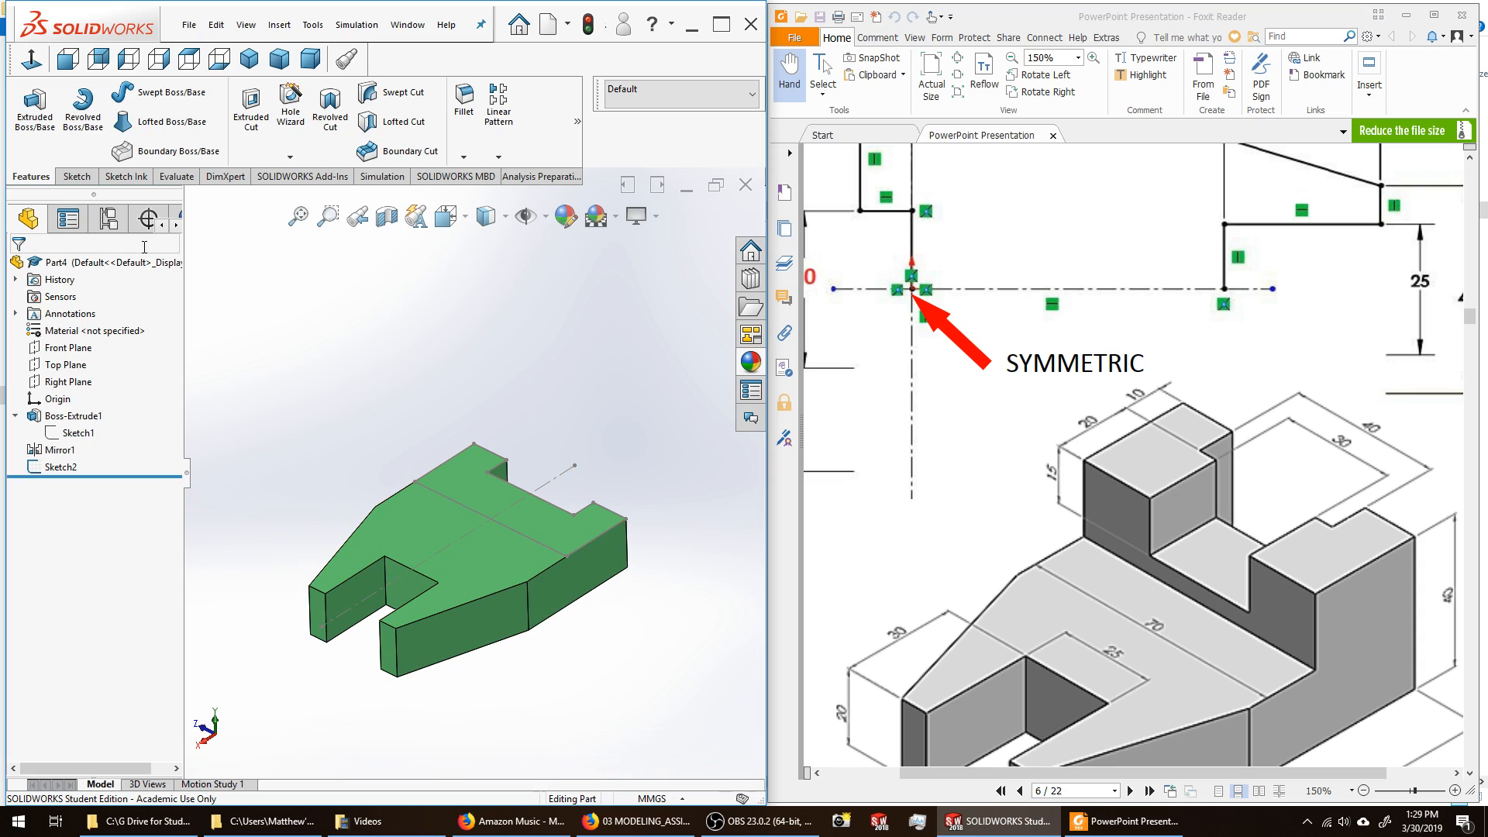
pyautogui.click(37, 116)
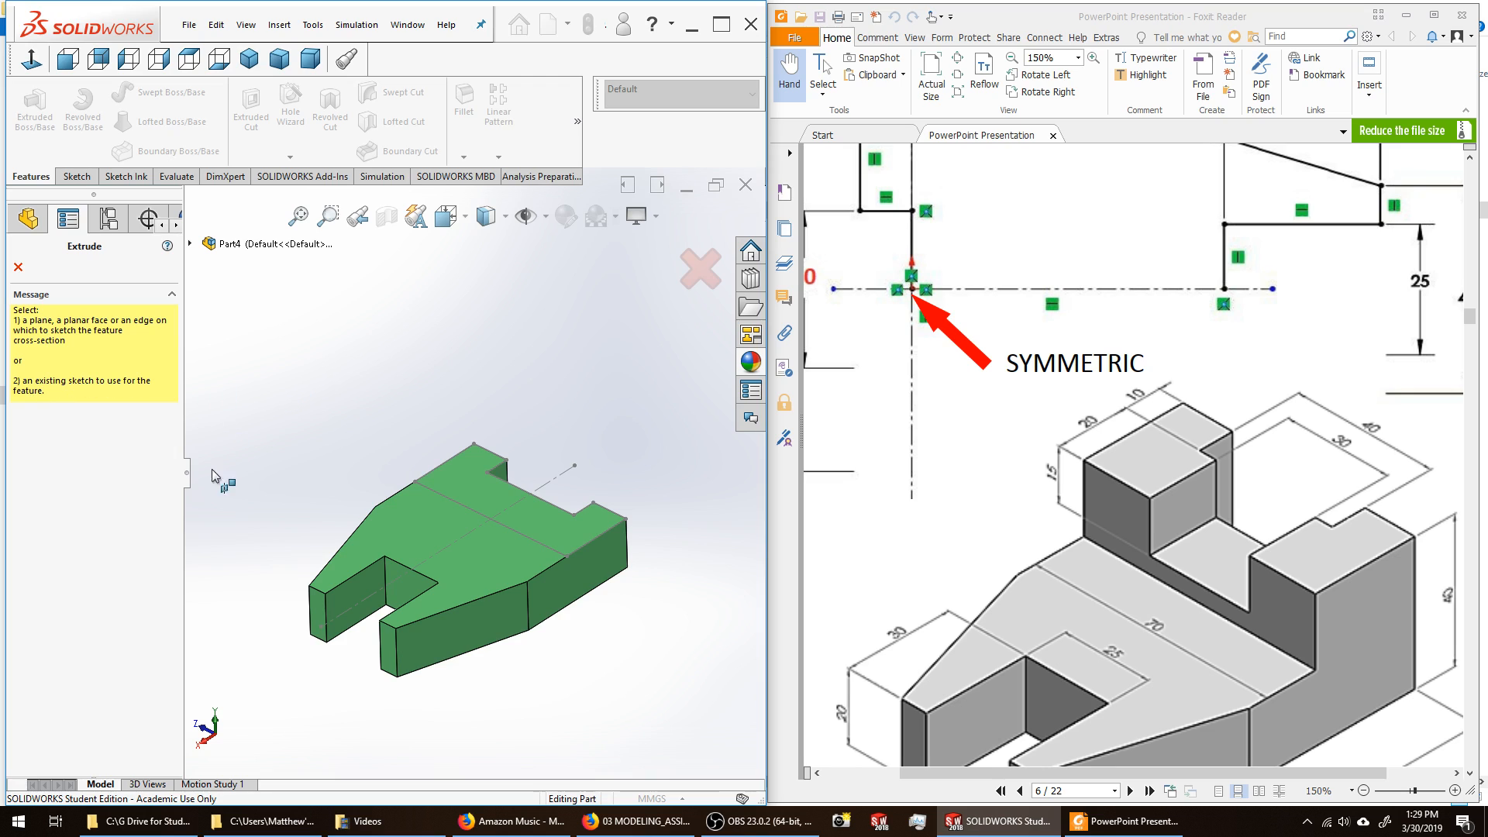
pyautogui.click(190, 243)
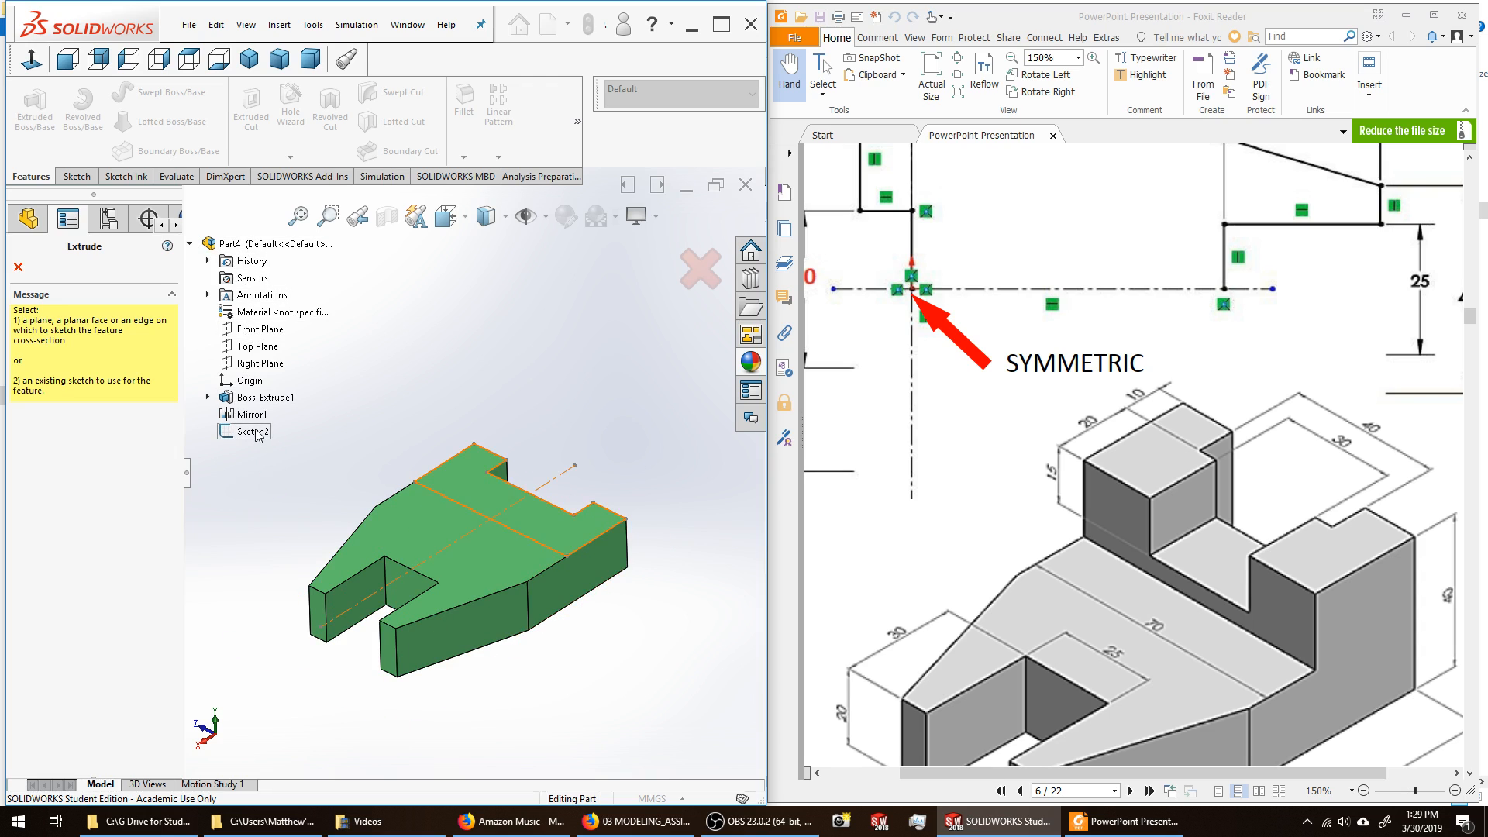
pyautogui.click(255, 432)
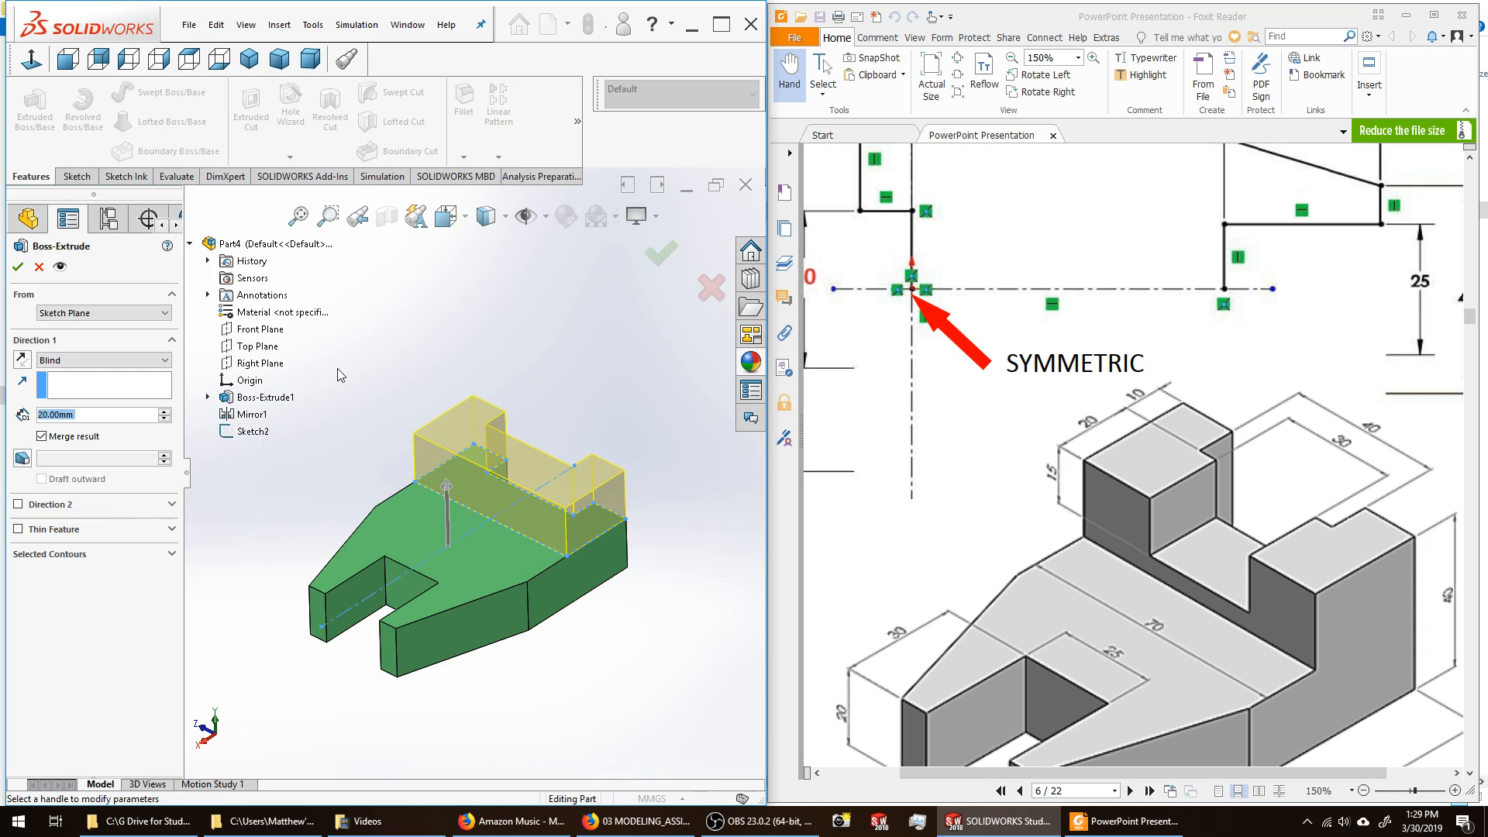
# Check the drawing's heights and extrude the wide-end profile as a 20 mm Blind boss with Merge result on.
pyautogui.moveTo(343, 441); pyautogui.dragTo(326, 411, button='middle')
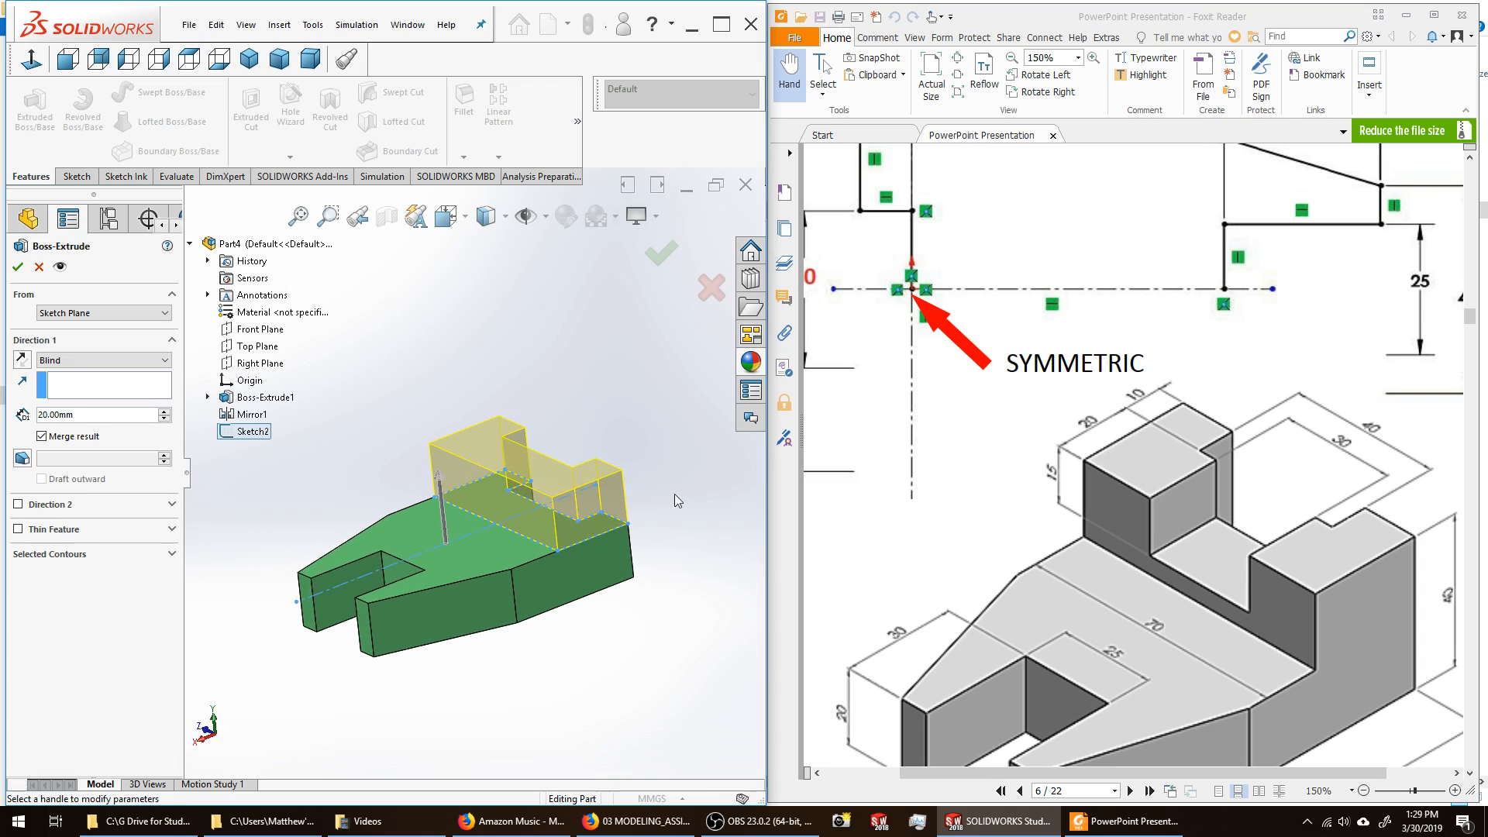
pyautogui.moveTo(674, 495); pyautogui.dragTo(701, 467, button='middle')
pyautogui.scroll(-1, 1073, 459)
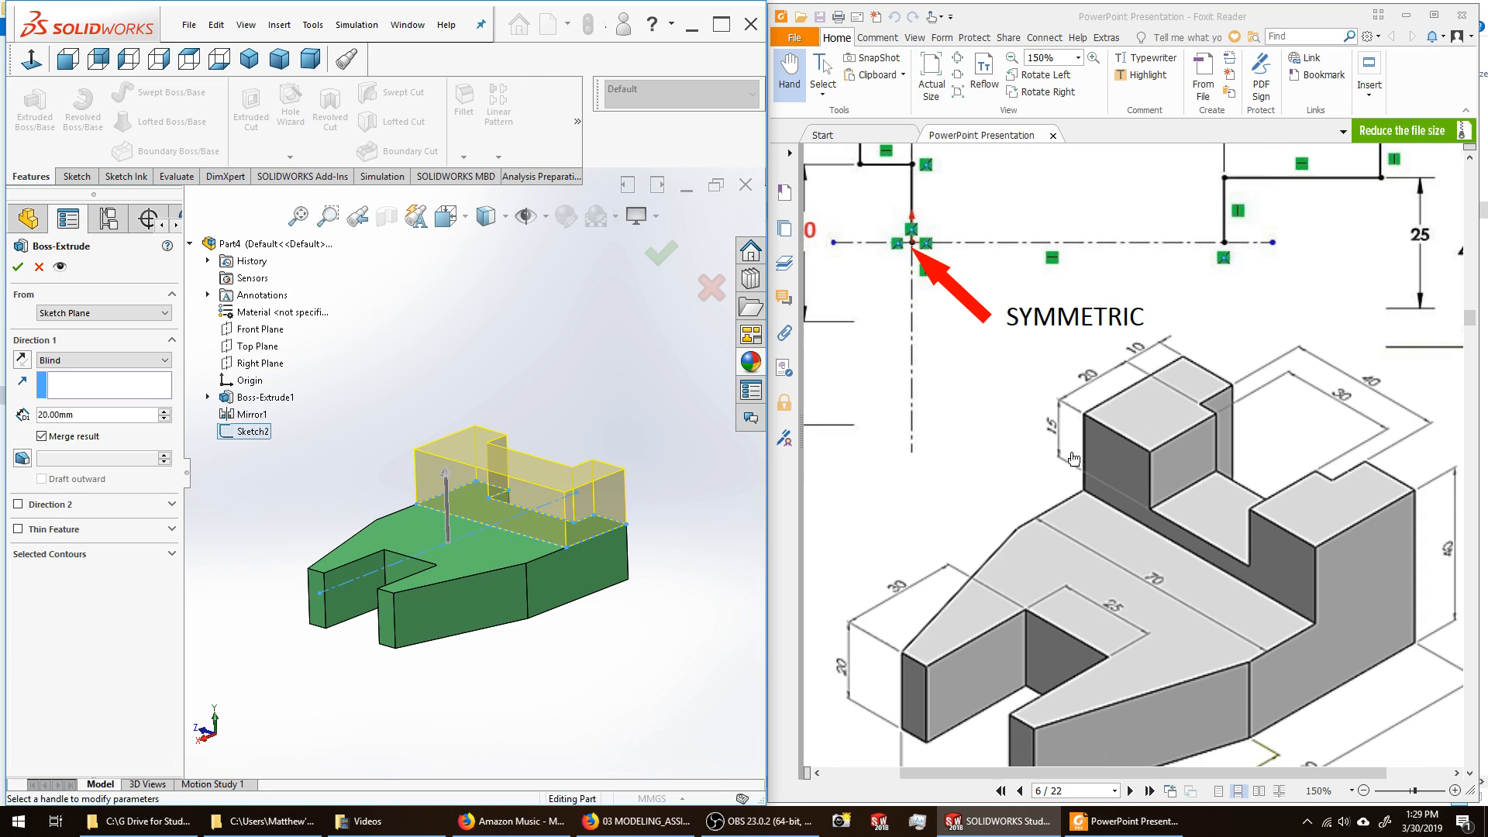
pyautogui.scroll(-1, 1105, 591)
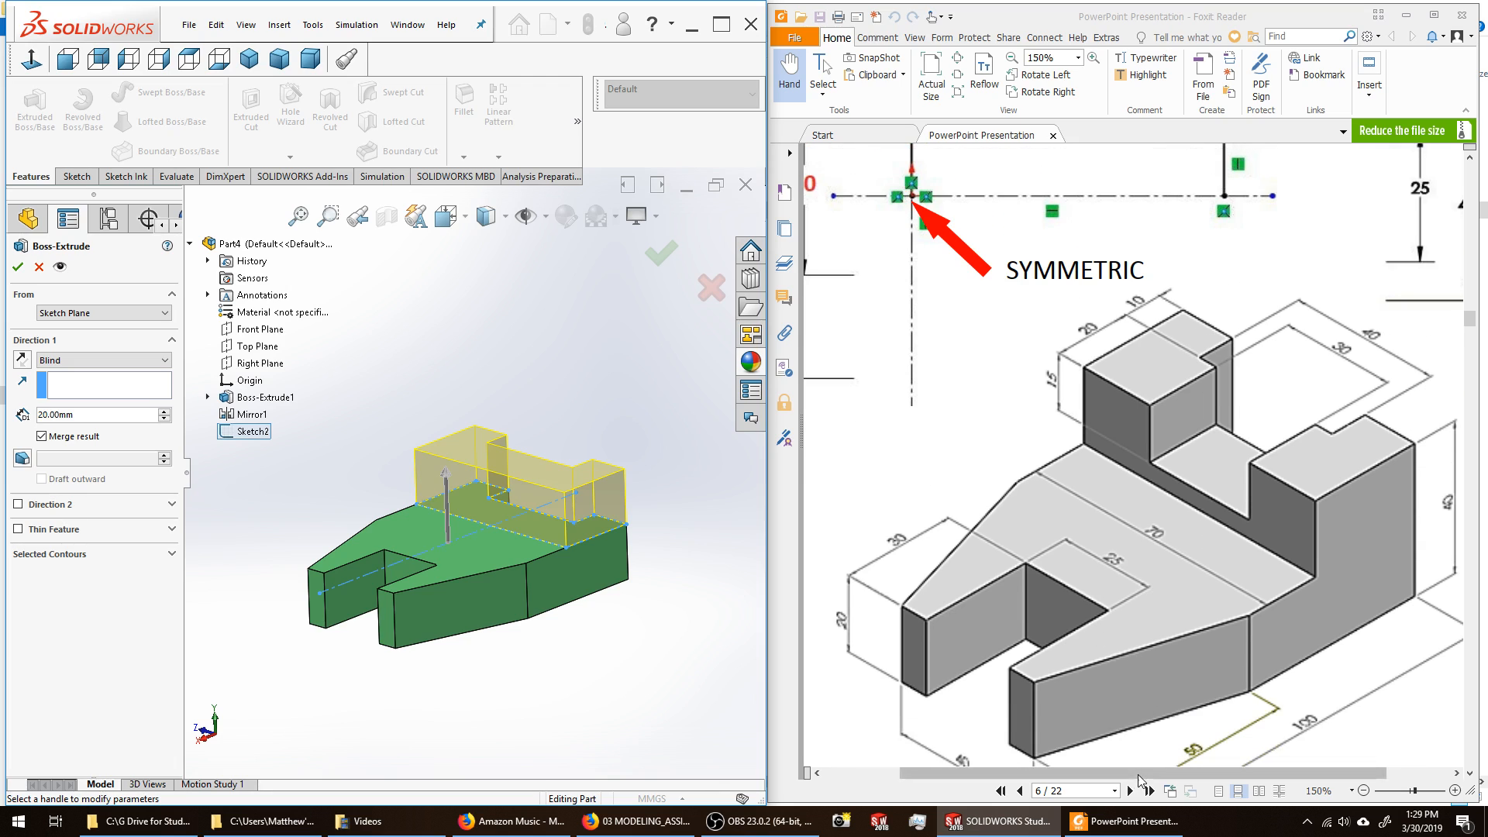
pyautogui.moveTo(1140, 775); pyautogui.dragTo(1150, 773)
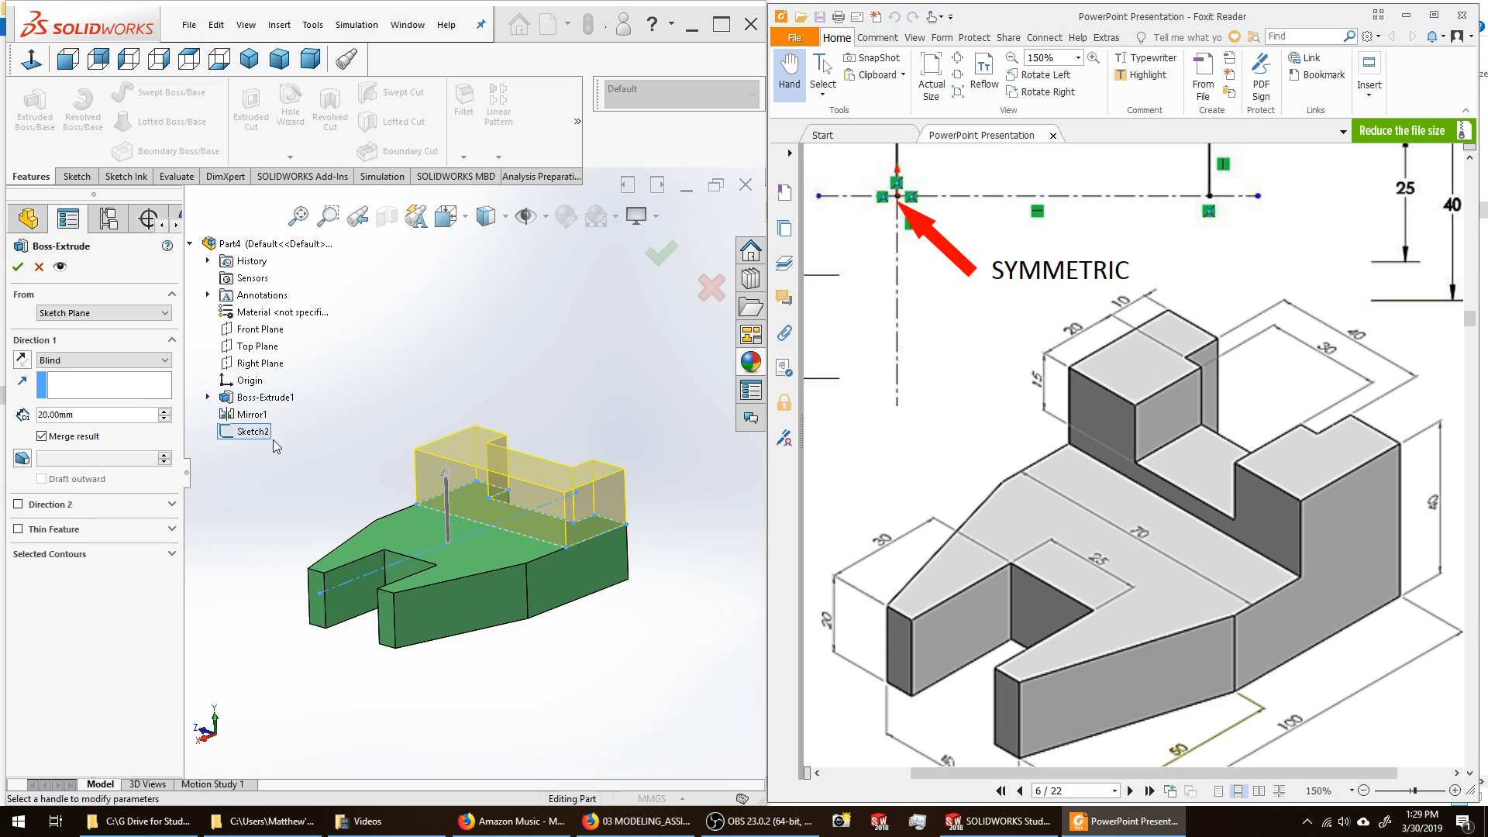
pyautogui.click(83, 419)
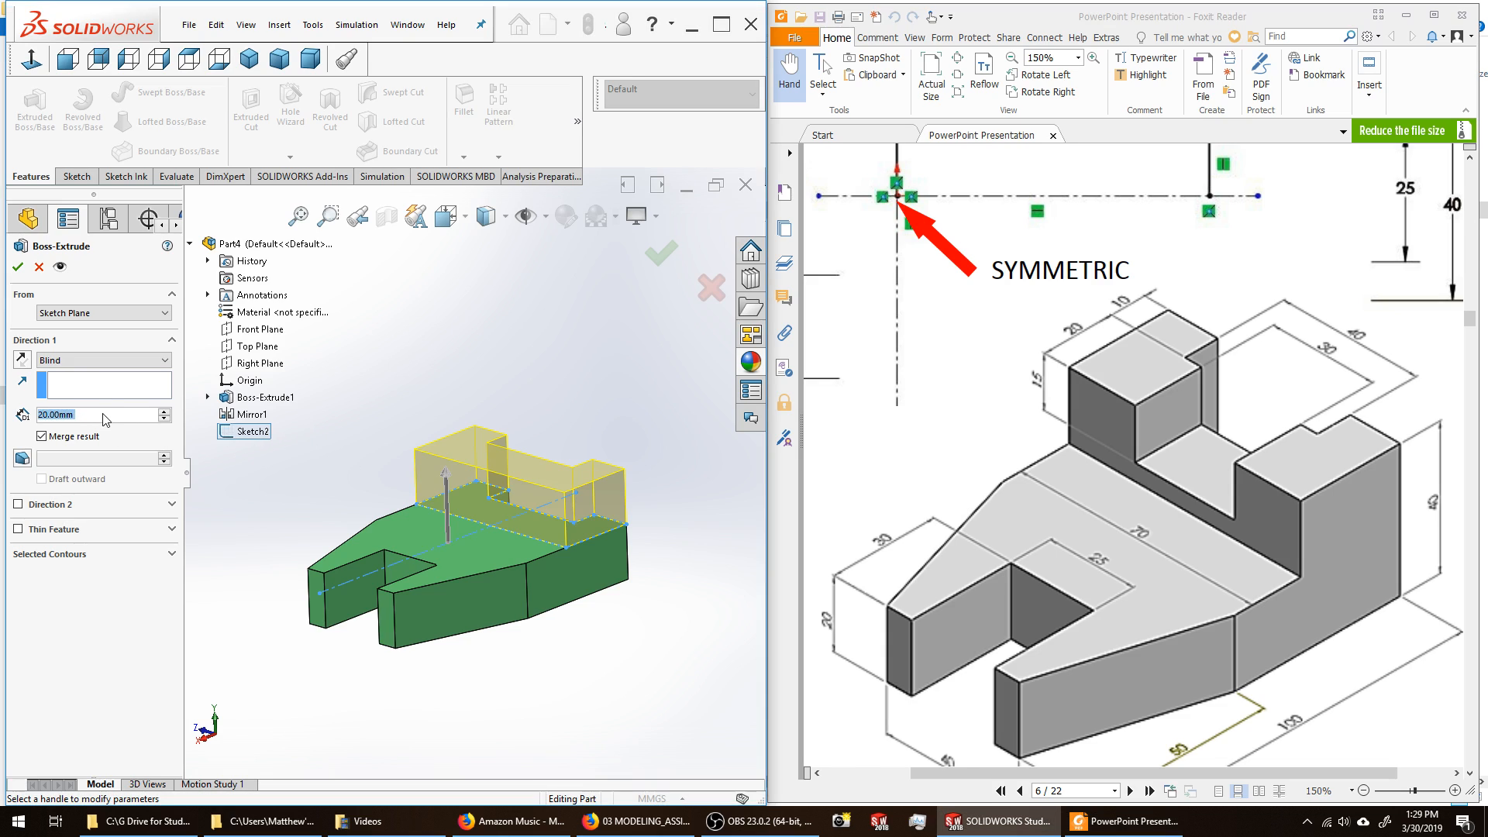
pyautogui.moveTo(103, 418); pyautogui.dragTo(2, 410)
pyautogui.write('20')
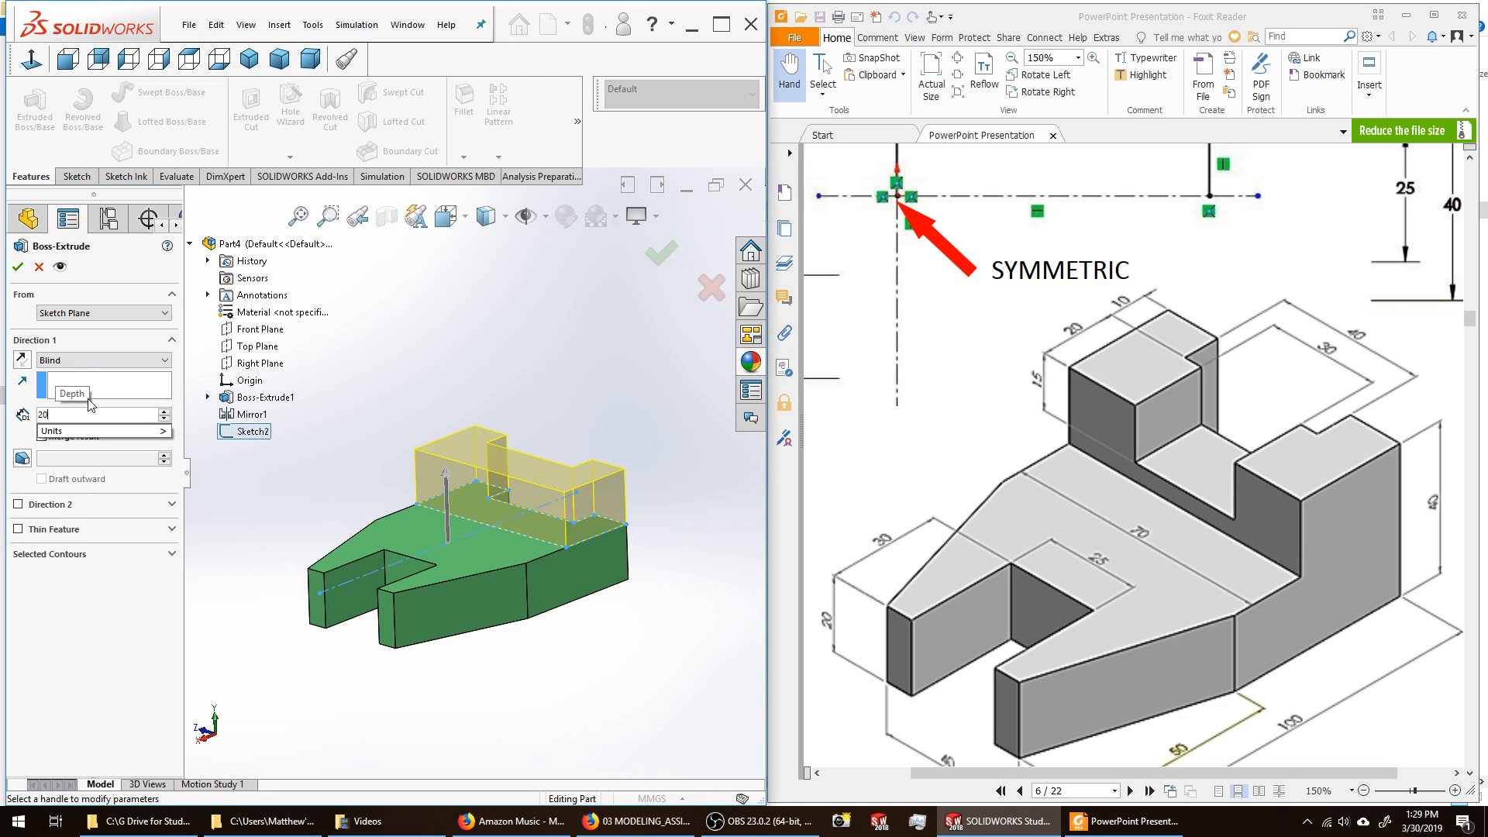
pyautogui.moveTo(94, 431)
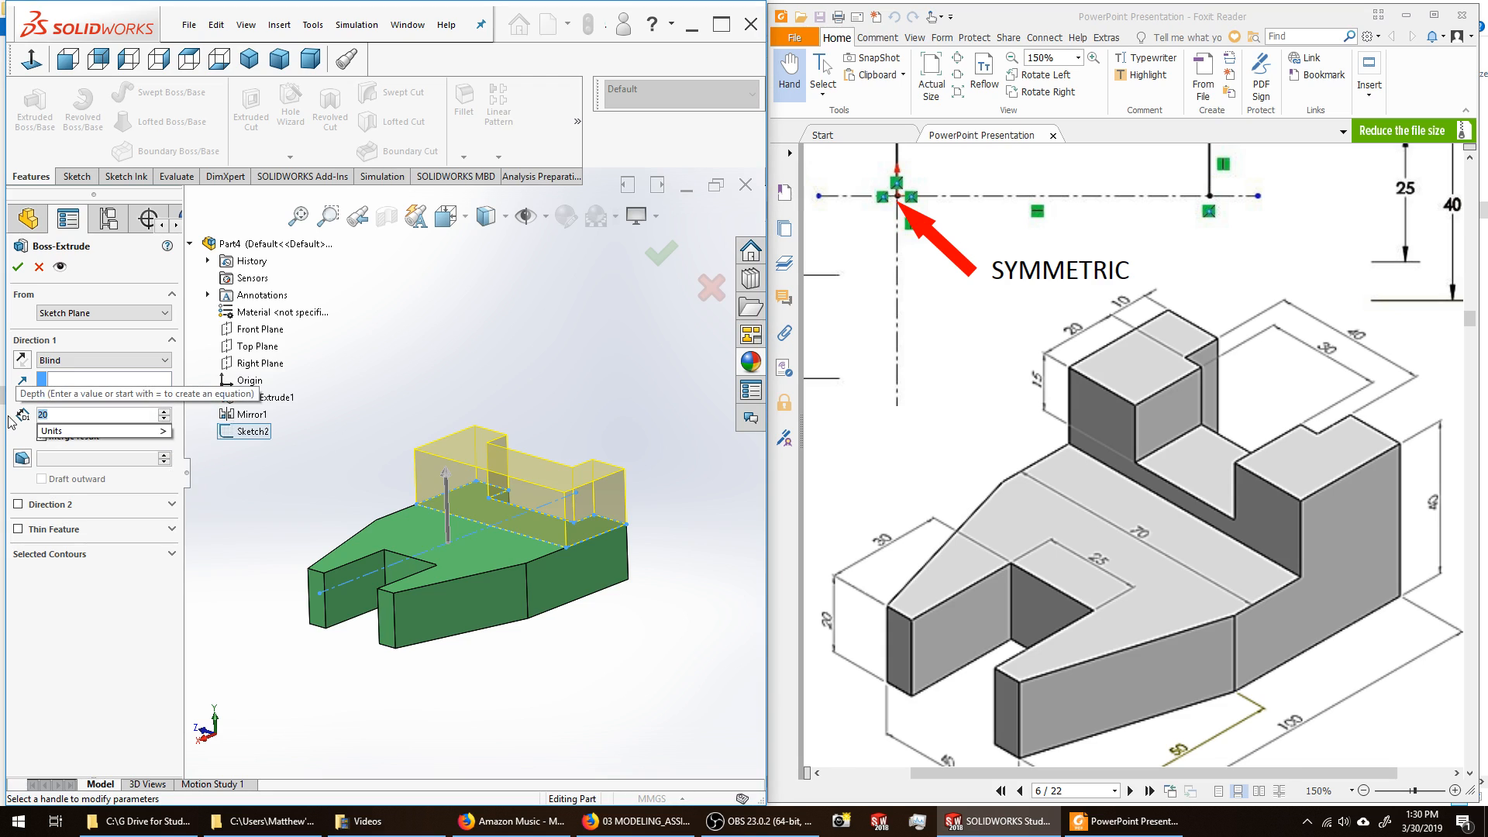
pyautogui.press('Return')
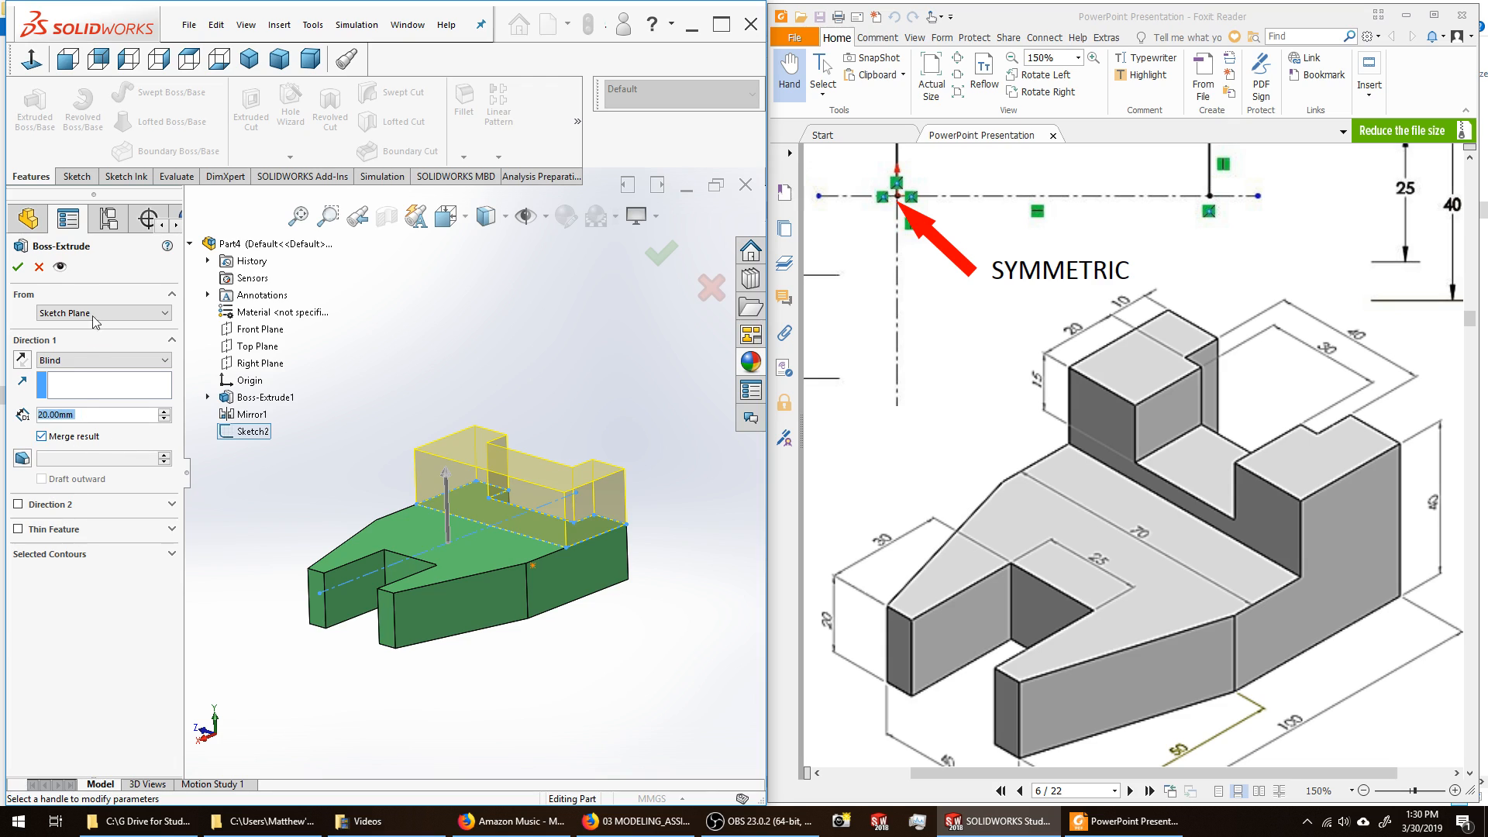
pyautogui.click(17, 268)
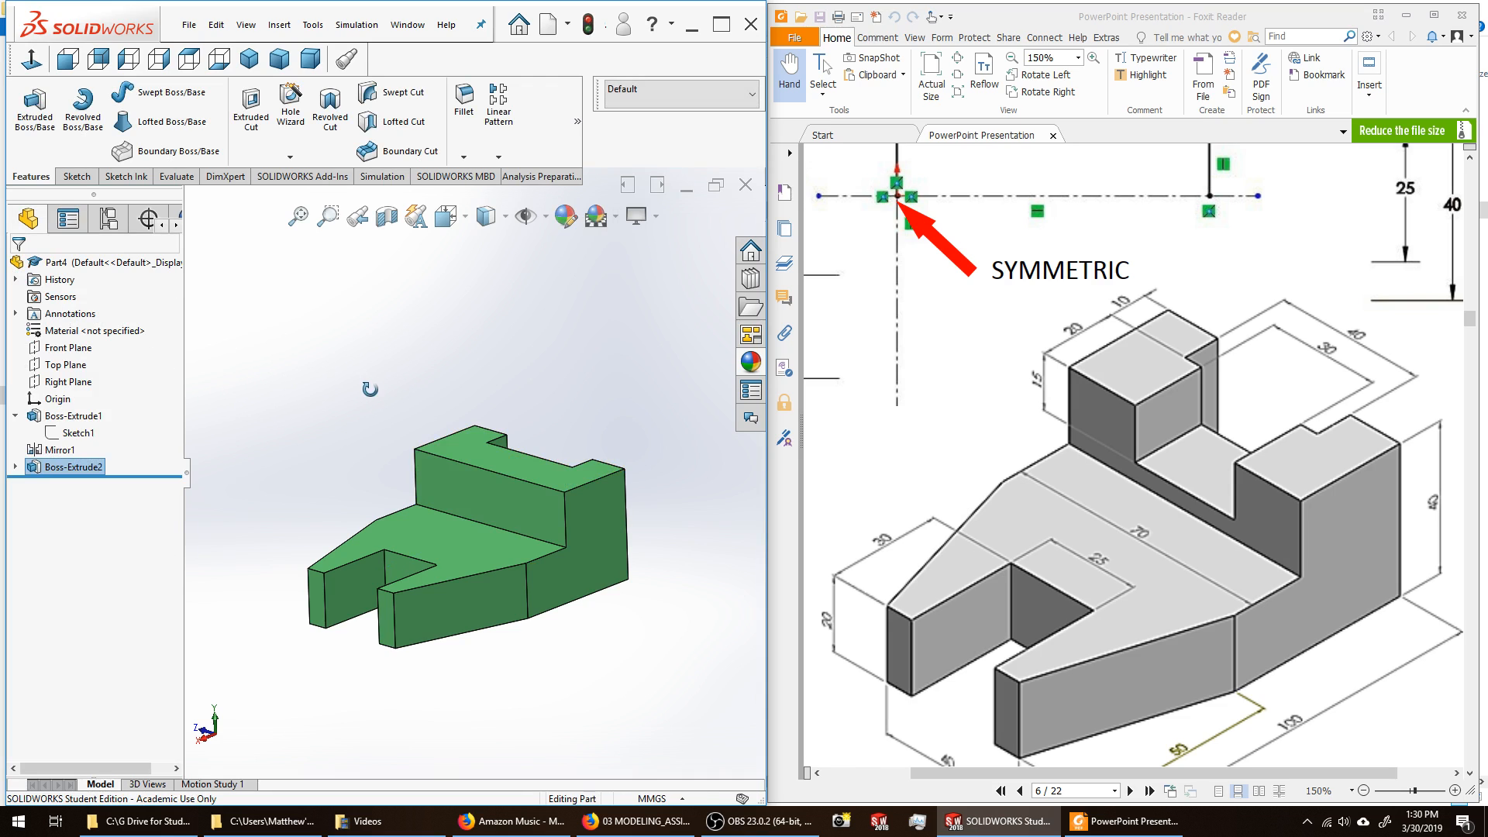
# Show the part with hidden lines visible and examine where the raised block meets the base.
pyautogui.moveTo(407, 397); pyautogui.dragTo(345, 380, button='middle')
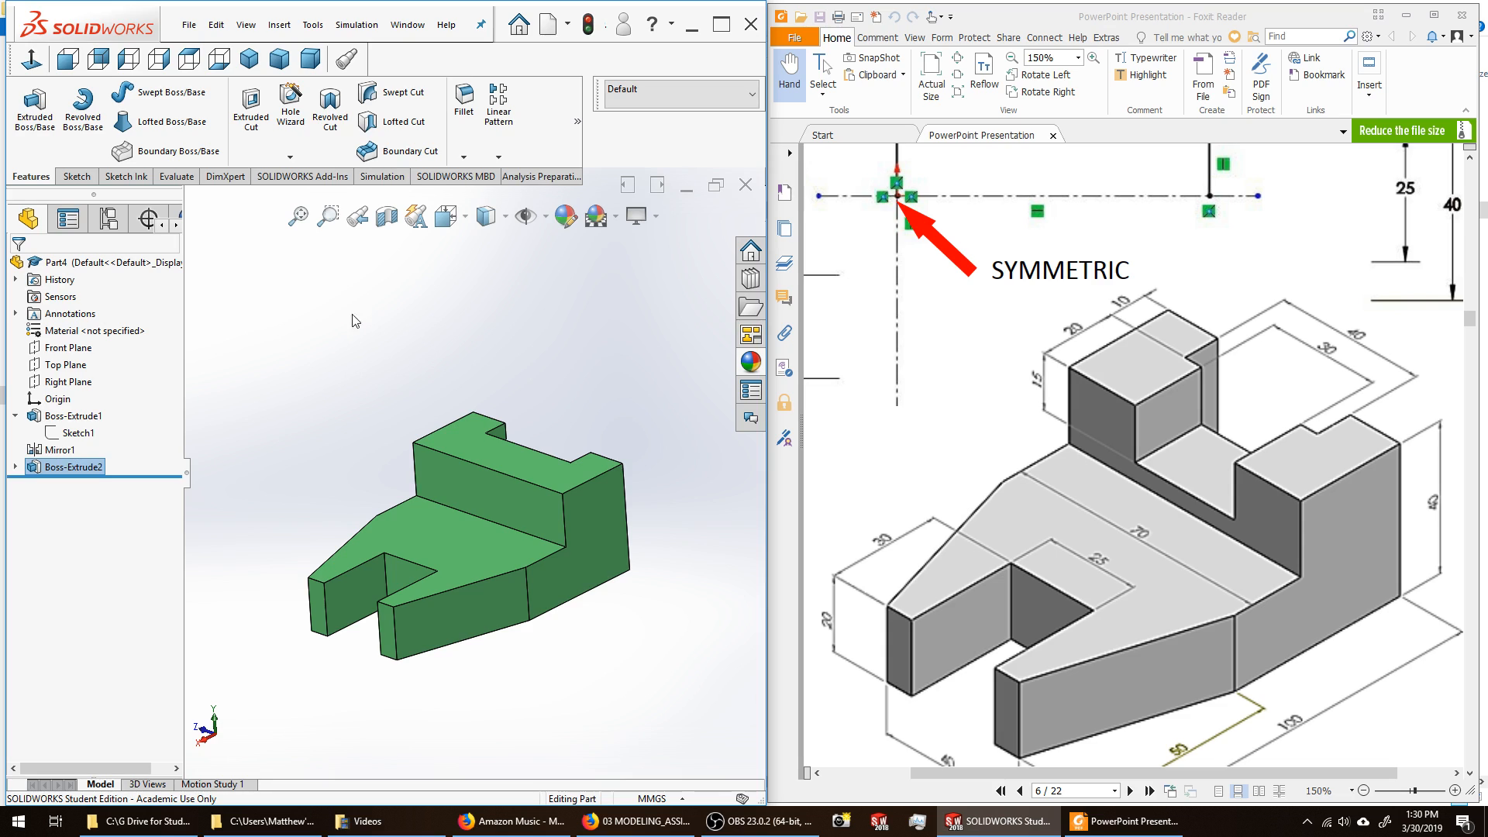
pyautogui.click(507, 217)
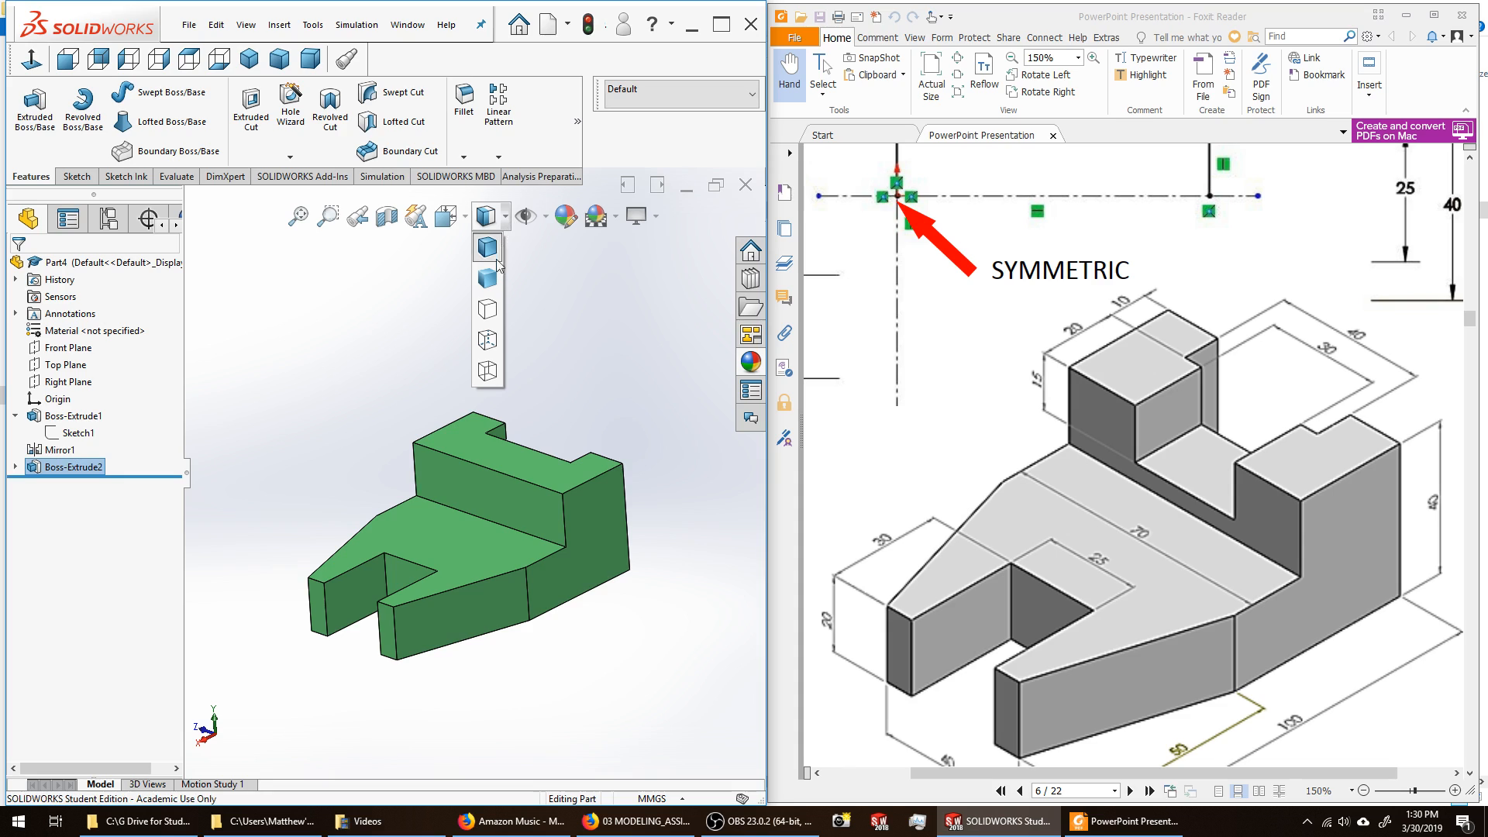
pyautogui.click(487, 341)
pyautogui.moveTo(394, 389); pyautogui.dragTo(395, 375, button='middle')
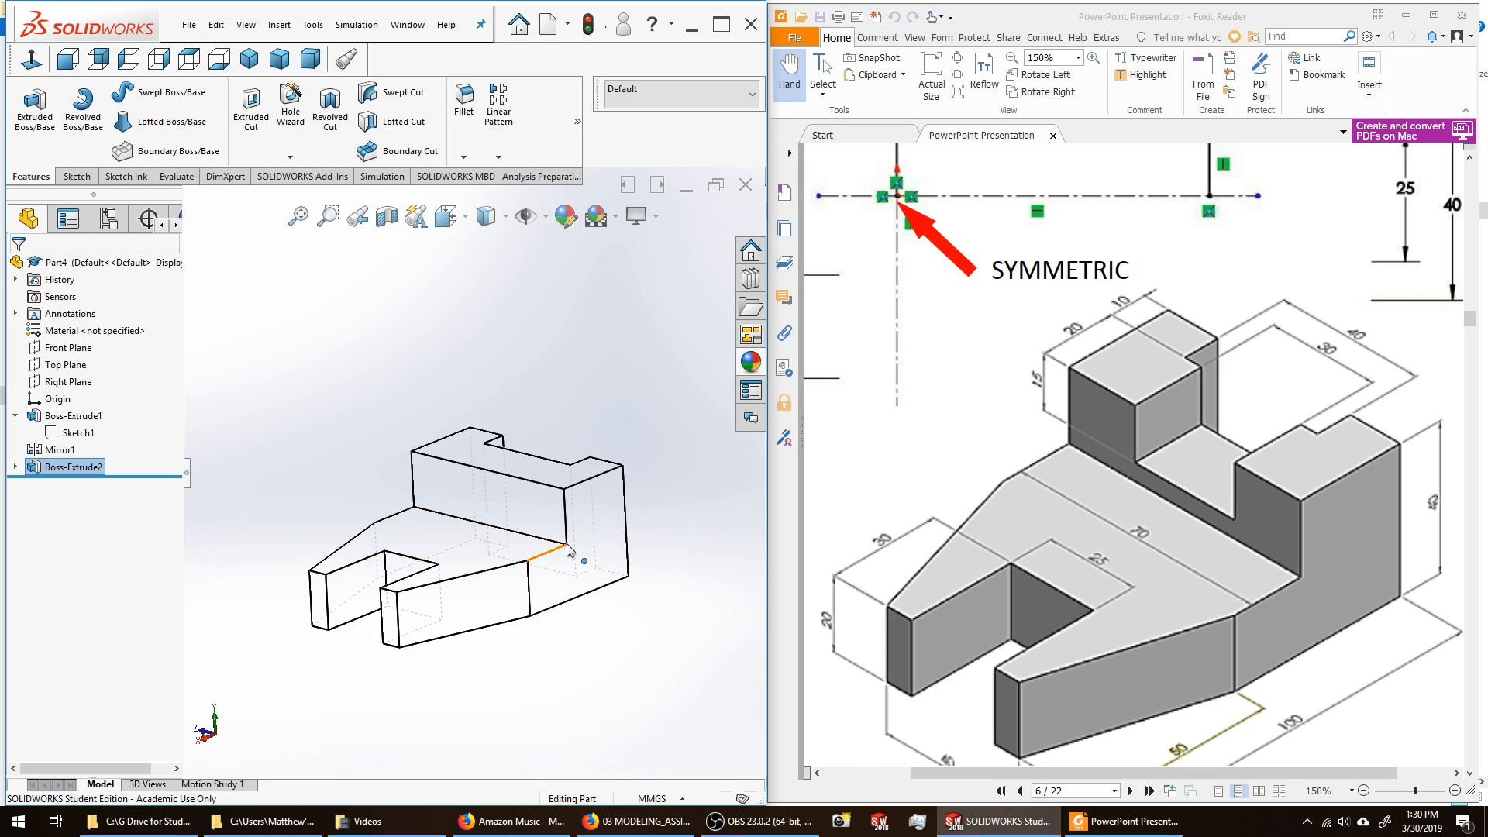
pyautogui.moveTo(587, 434); pyautogui.dragTo(572, 399, button='middle')
pyautogui.moveTo(507, 392); pyautogui.dragTo(508, 390, button='middle')
pyautogui.hotkey('ctrl', '7')
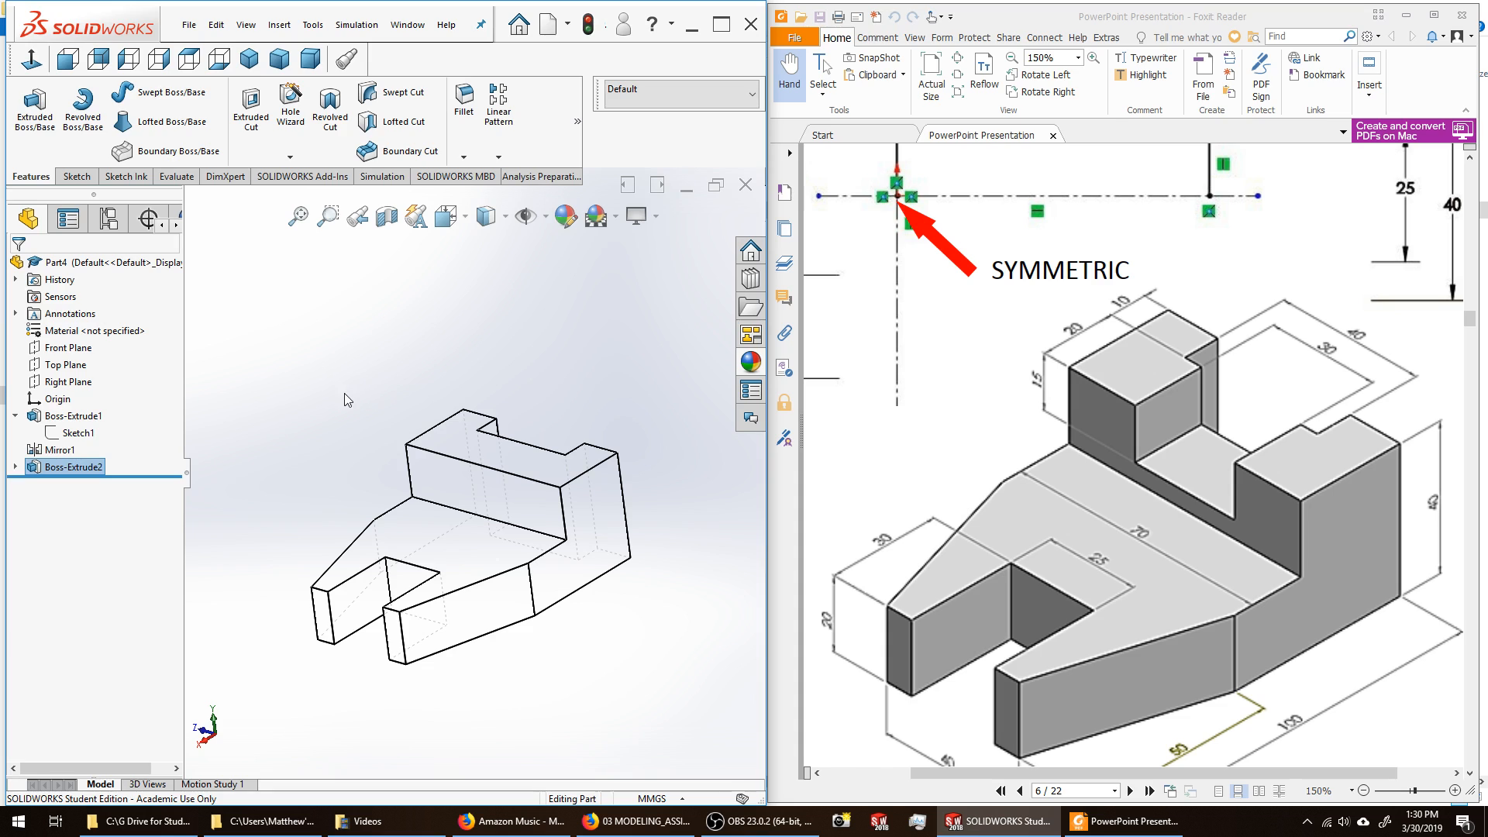
pyautogui.moveTo(344, 394); pyautogui.dragTo(354, 388, button='middle')
# Edit the raised block's extrusion and turn off its Merge result option.
pyautogui.click(15, 467)
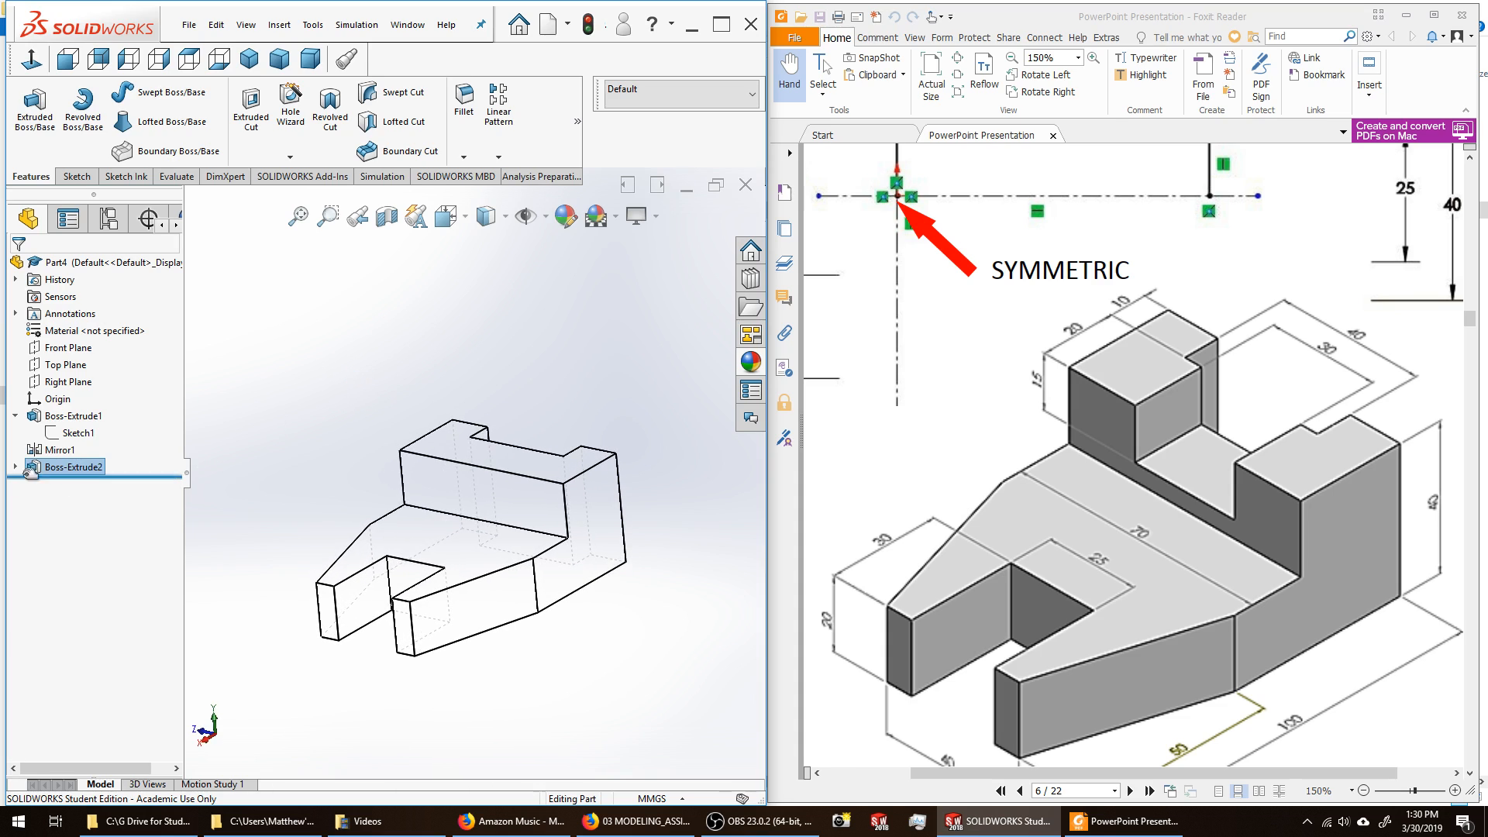
pyautogui.click(68, 468)
pyautogui.click(74, 467)
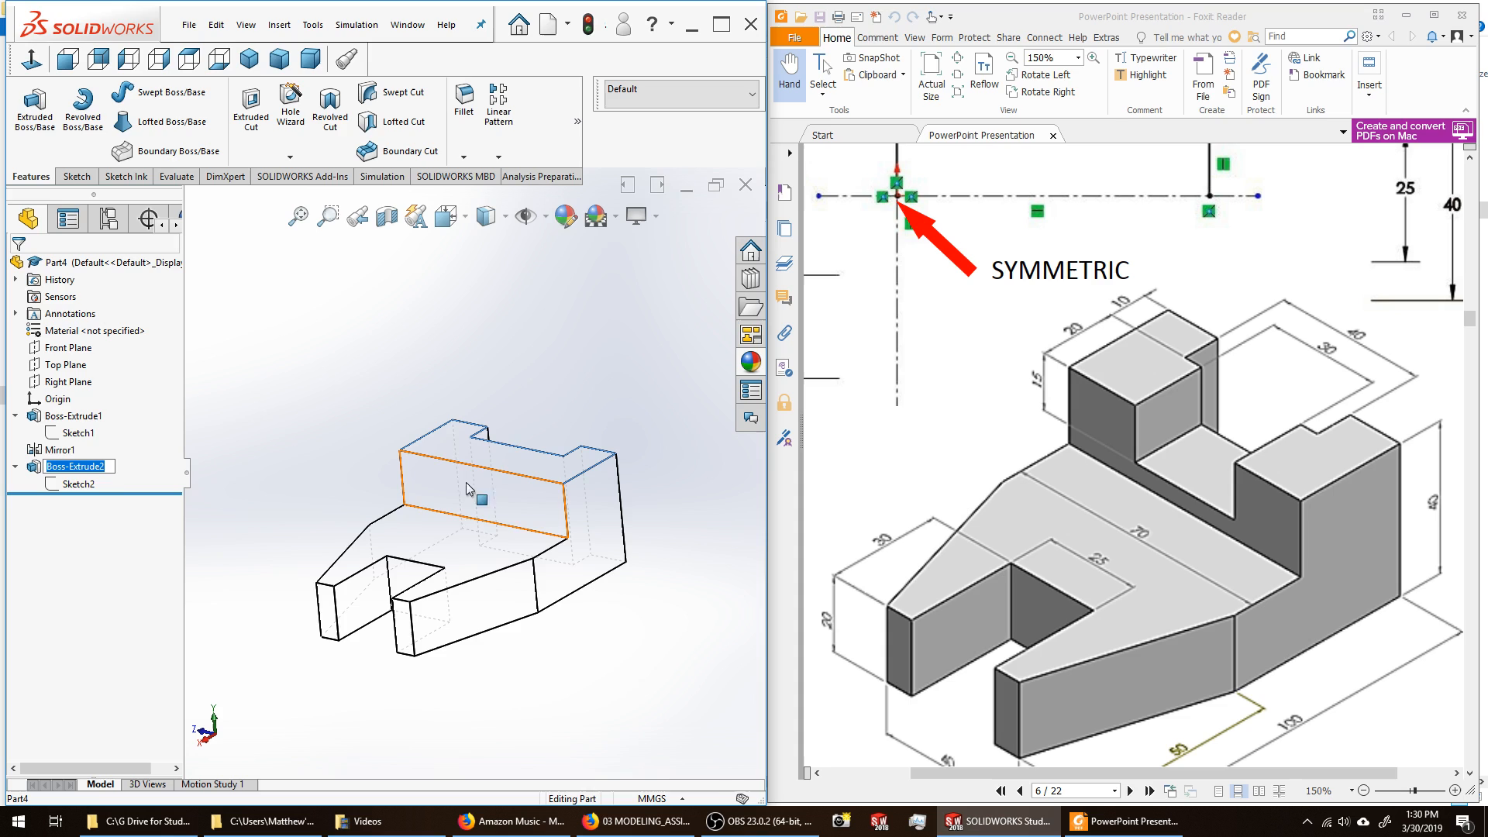
pyautogui.rightClick(36, 467)
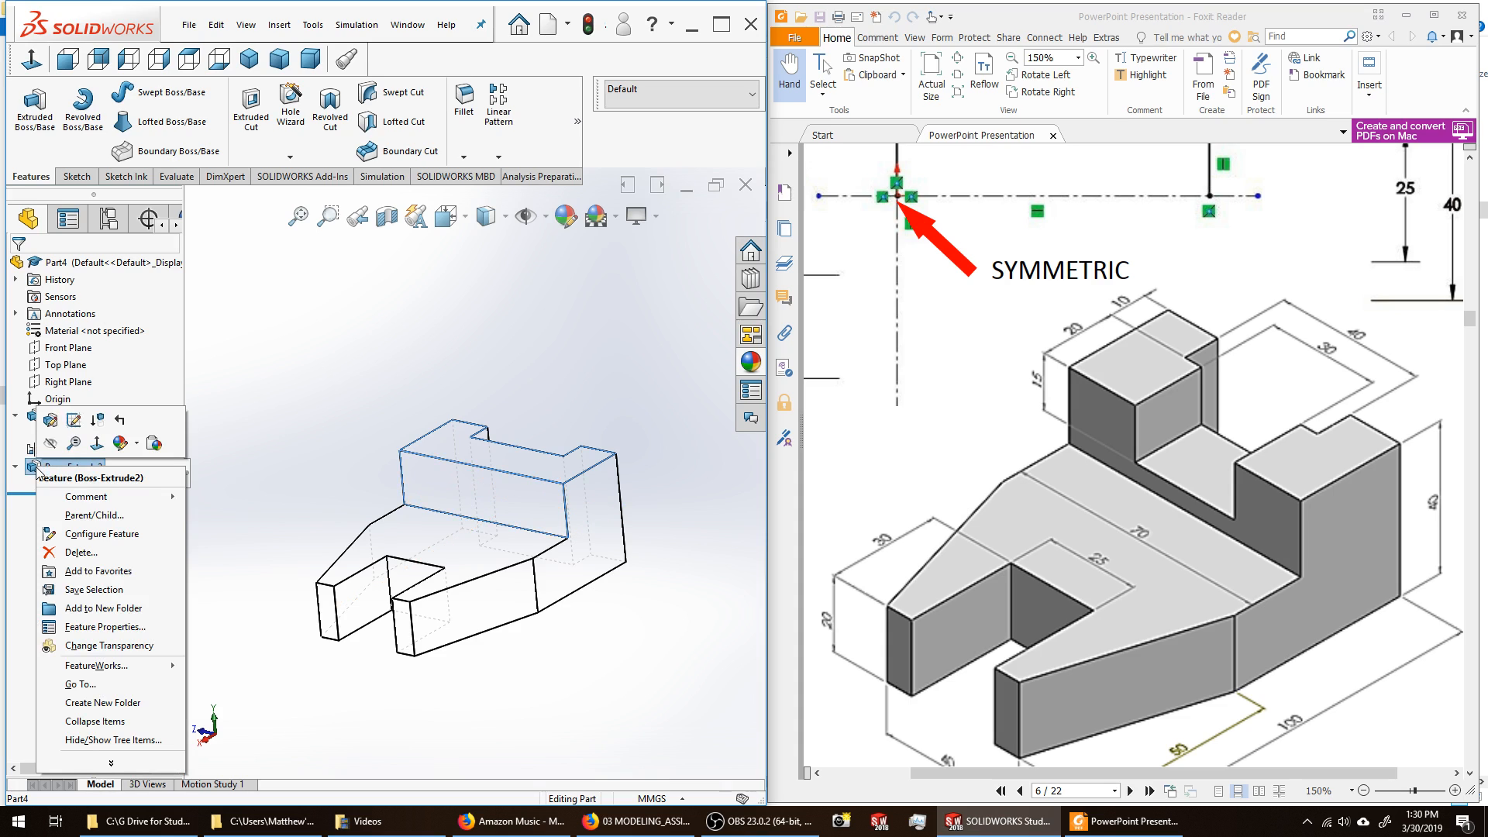
pyautogui.click(52, 420)
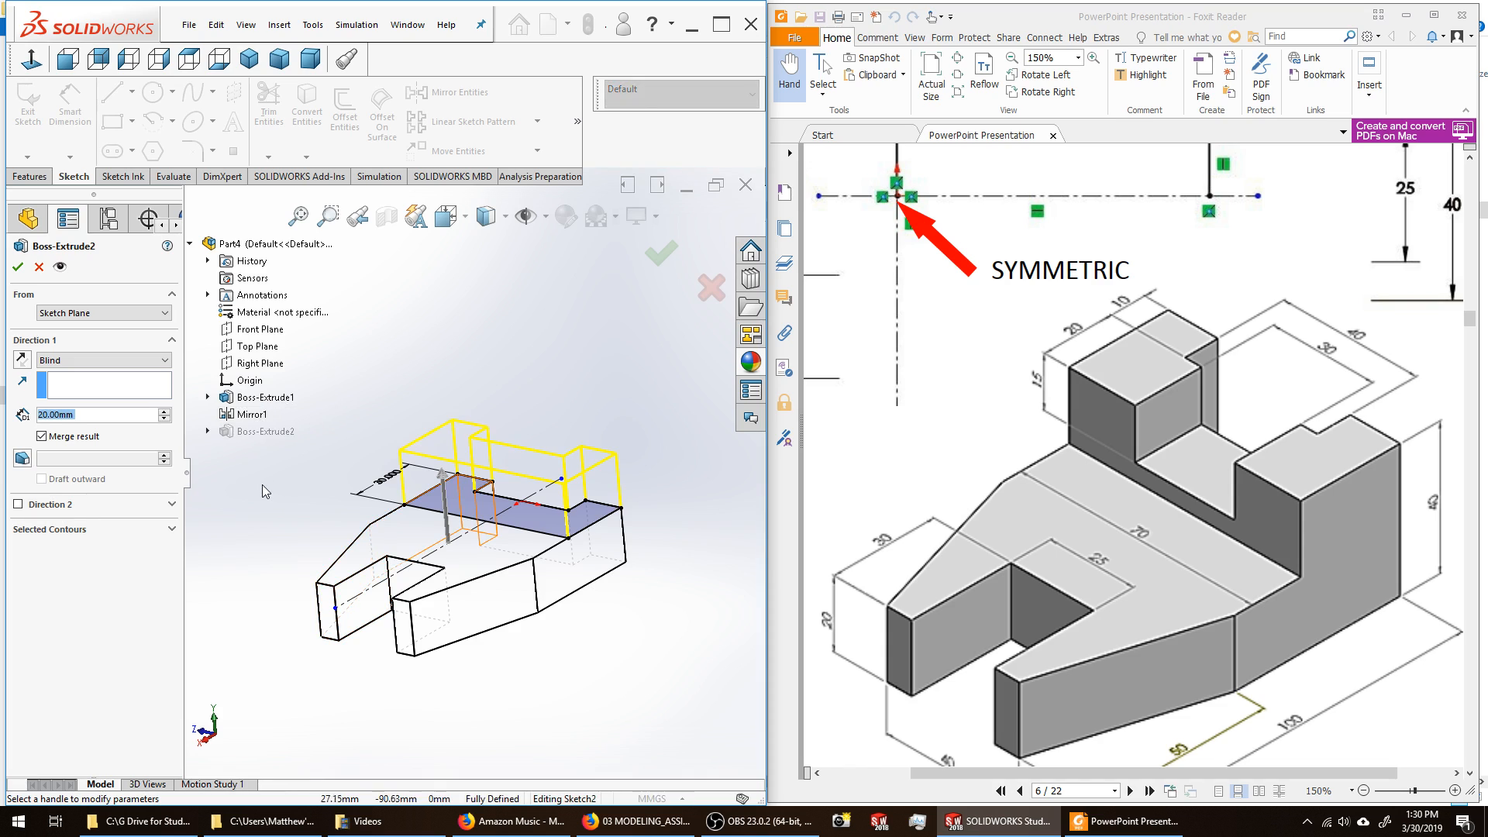
pyautogui.click(42, 436)
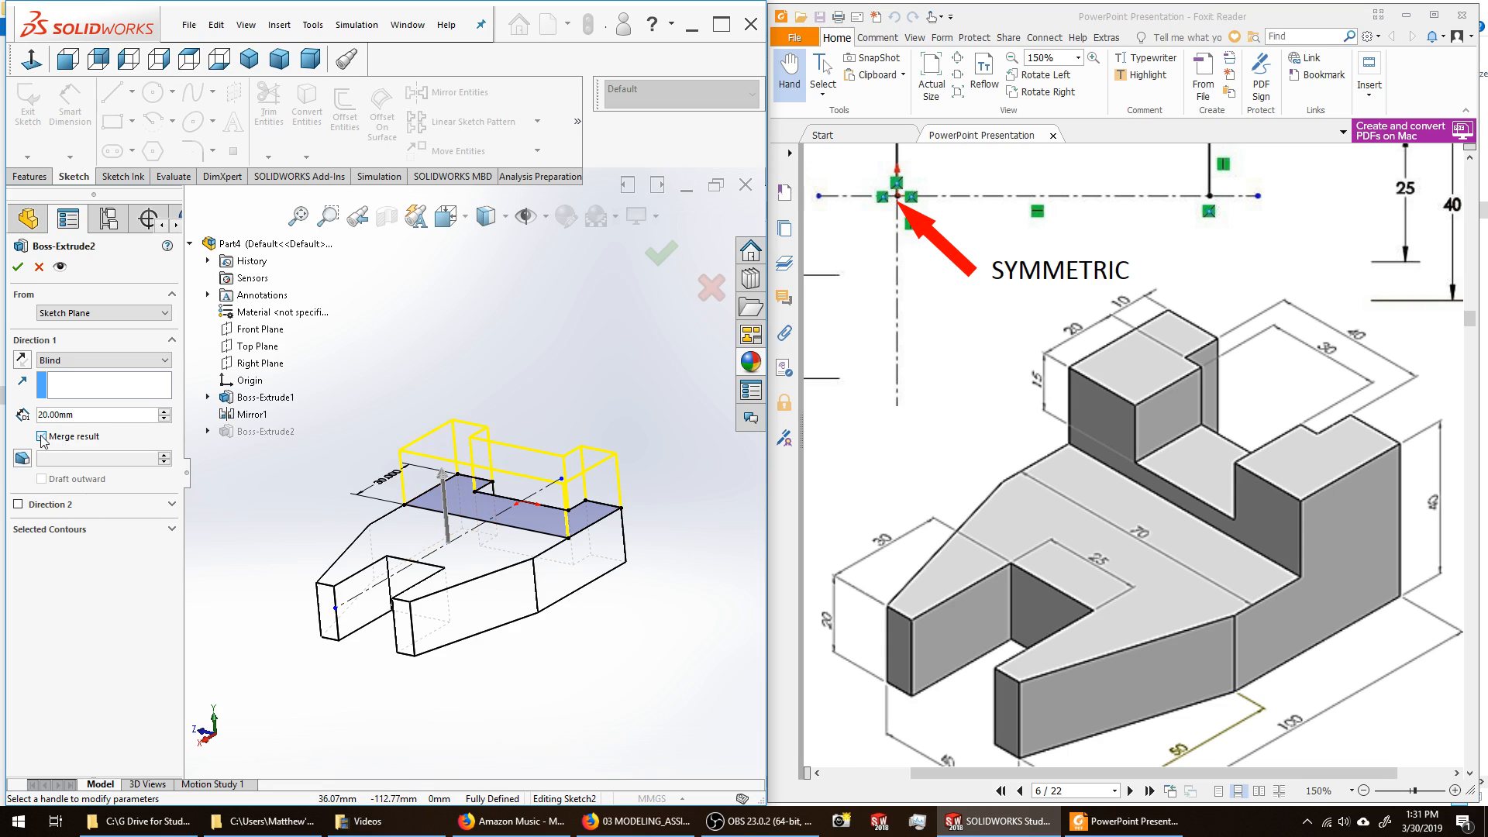
pyautogui.click(17, 268)
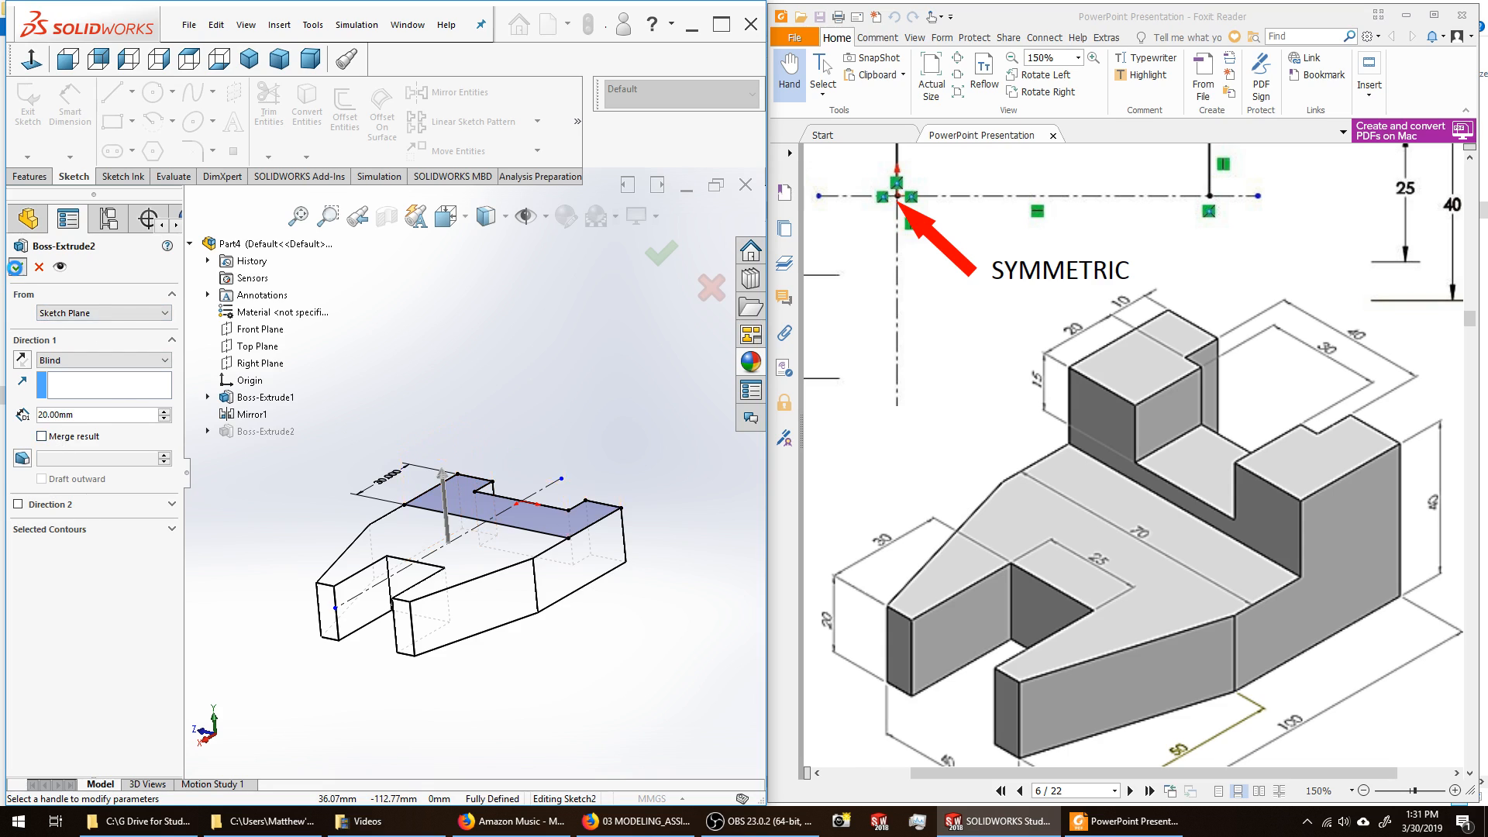
# Display the part shaded with edges and highlight the base and raised block extrusions one after the other to compare the bodies.
pyautogui.moveTo(444, 364); pyautogui.dragTo(340, 377, button='middle')
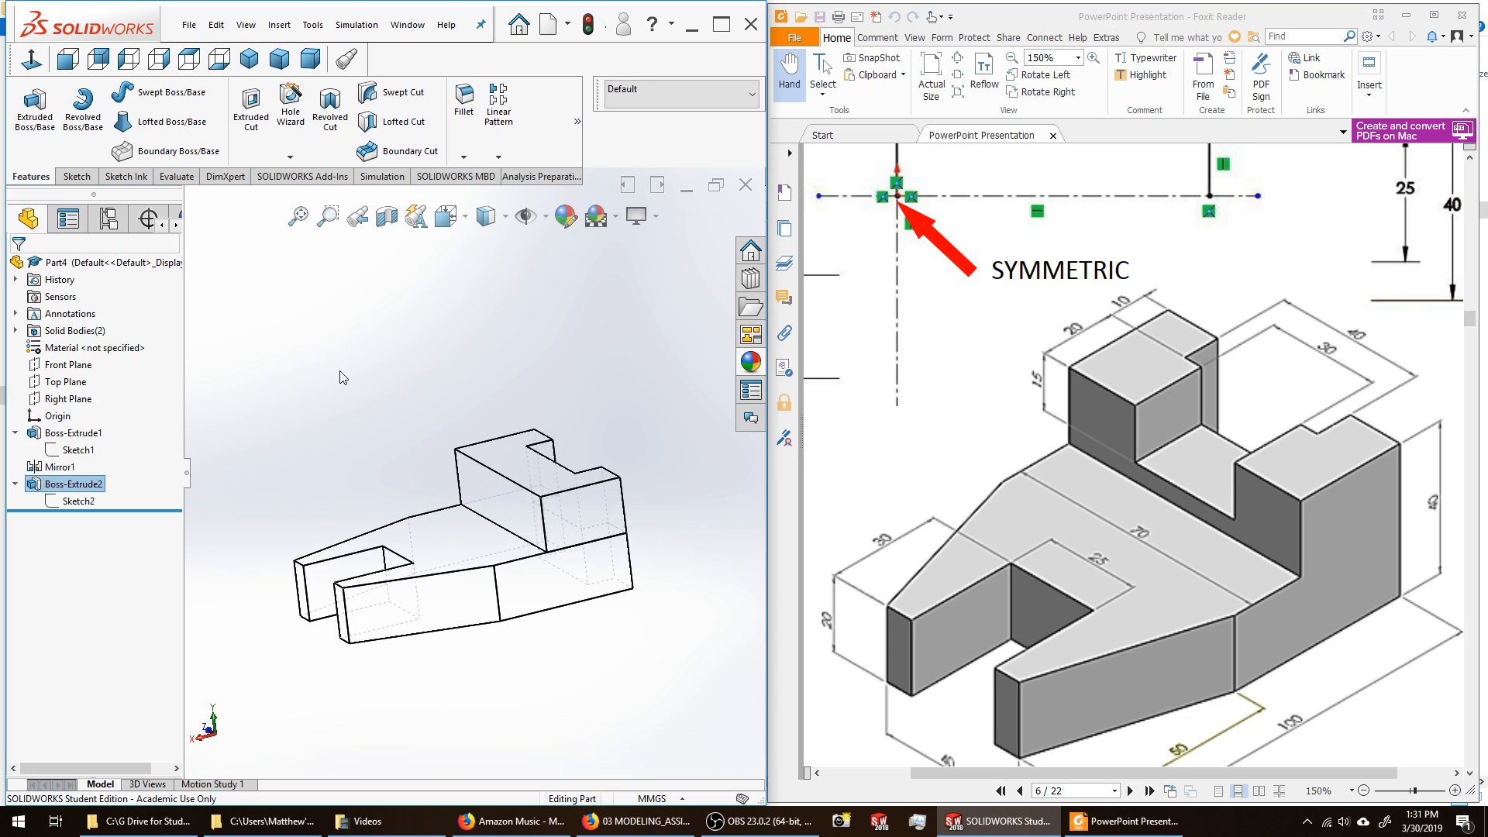
pyautogui.click(504, 221)
pyautogui.click(493, 241)
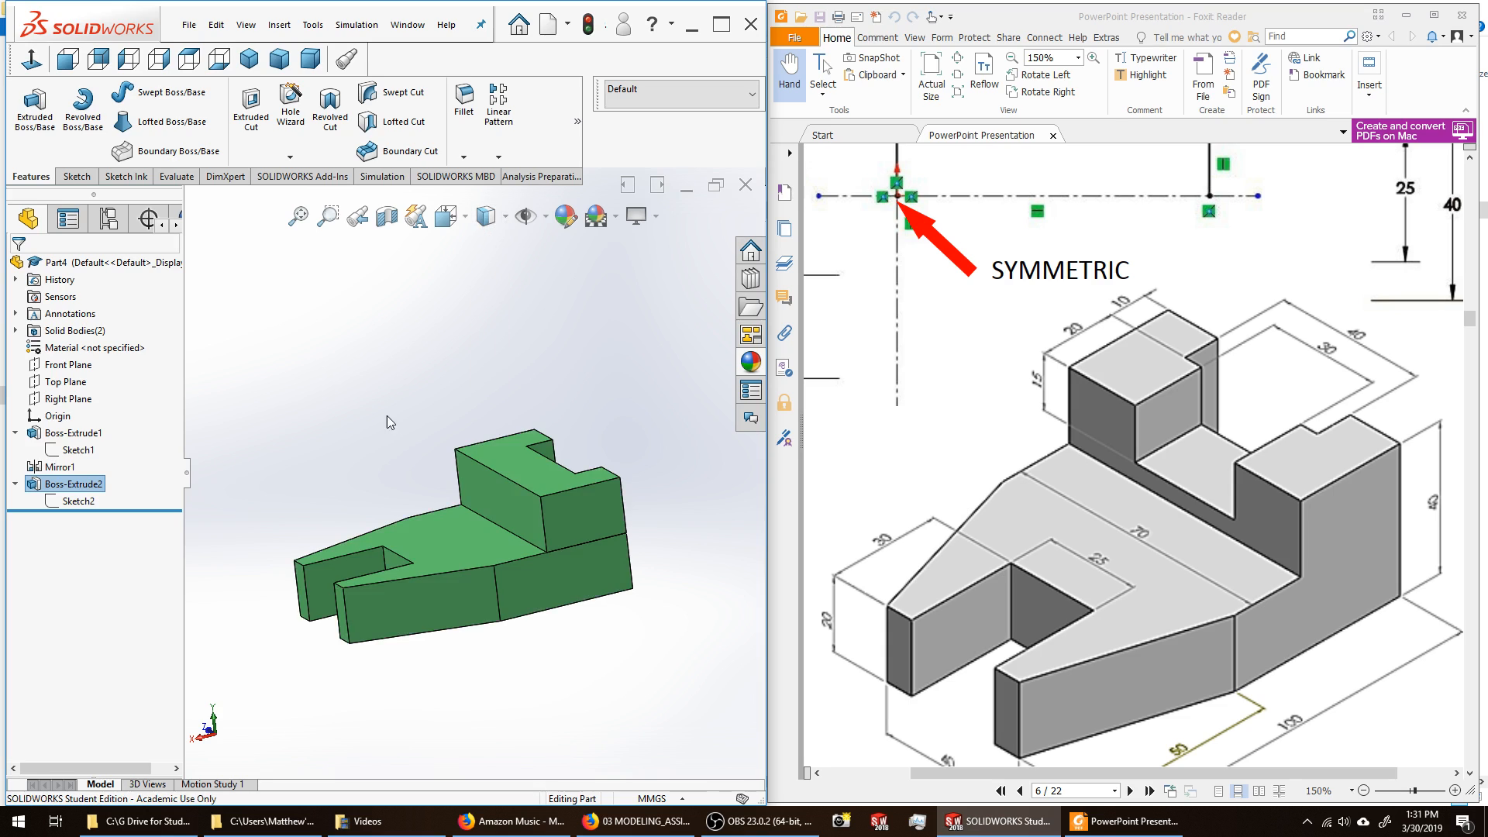
pyautogui.moveTo(388, 415)
pyautogui.mouseDown(button='middle')
pyautogui.moveTo(392, 389)
pyautogui.moveTo(386, 411)
pyautogui.mouseUp(button='middle')
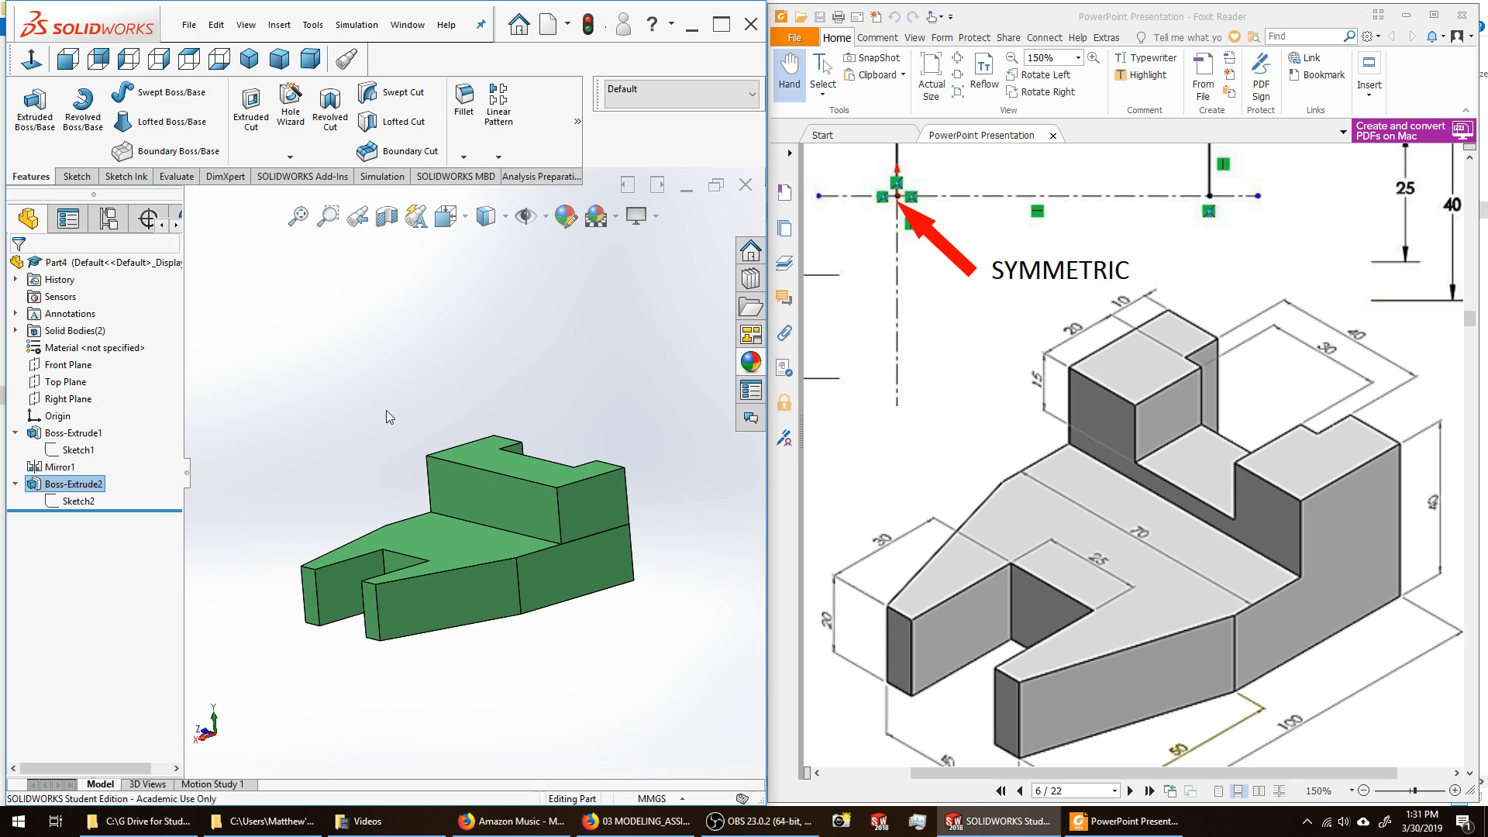
pyautogui.click(77, 433)
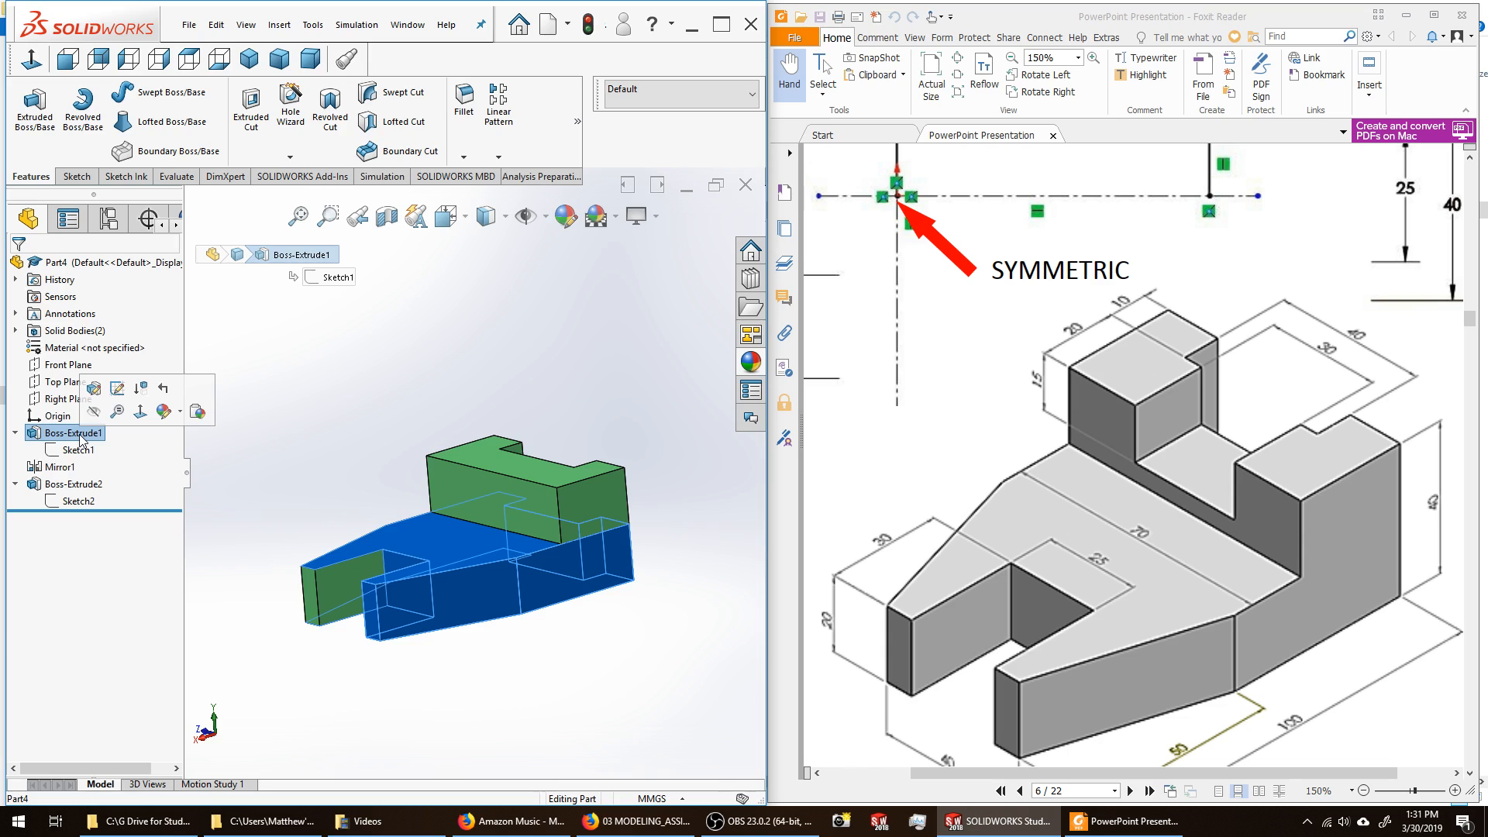
pyautogui.click(74, 484)
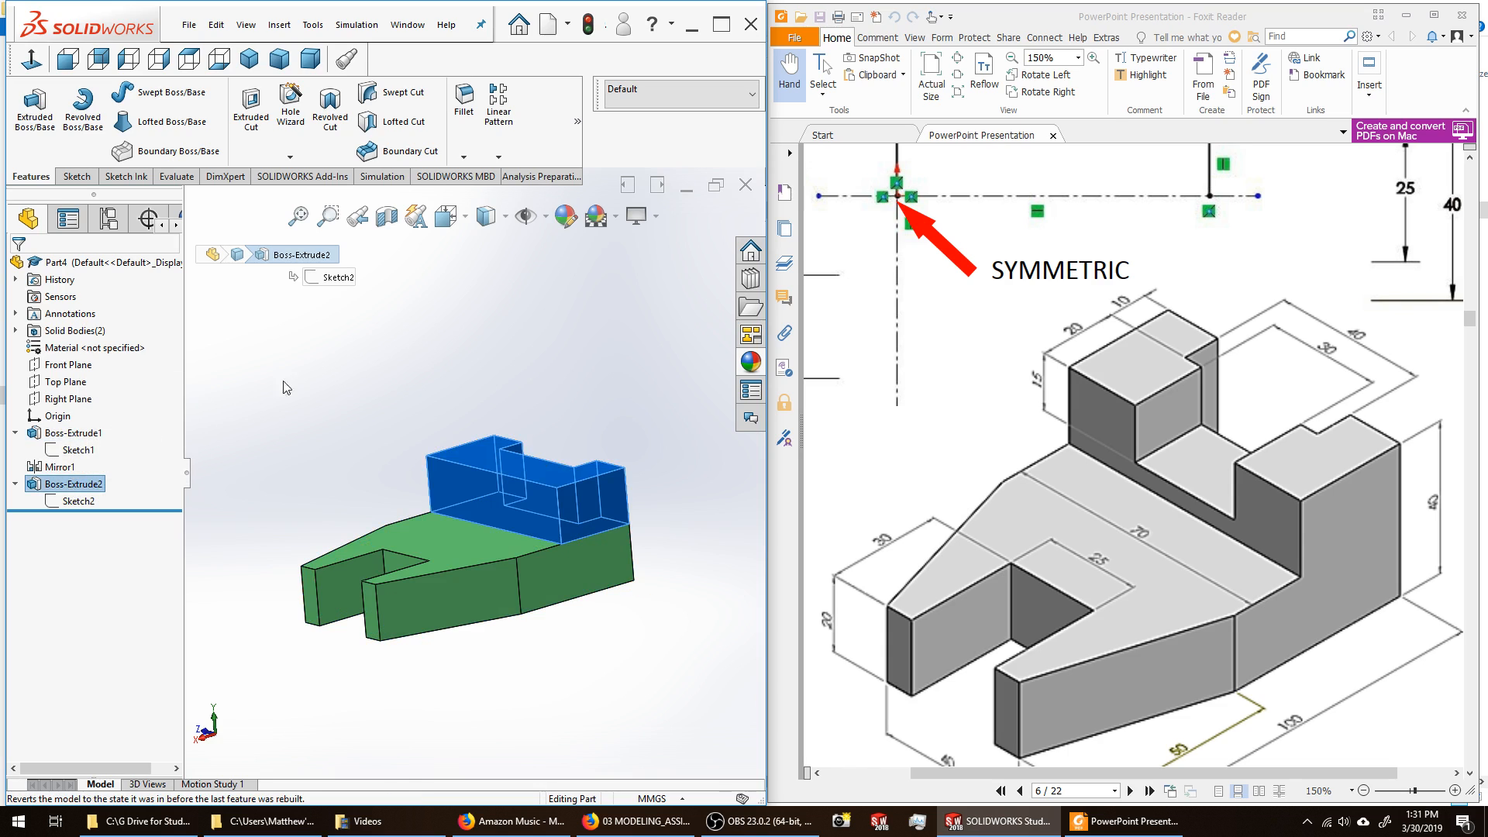
pyautogui.click(336, 381)
# Switch to the hidden-lines-visible display and inspect the boundary between the unmerged base and raised block.
pyautogui.click(505, 218)
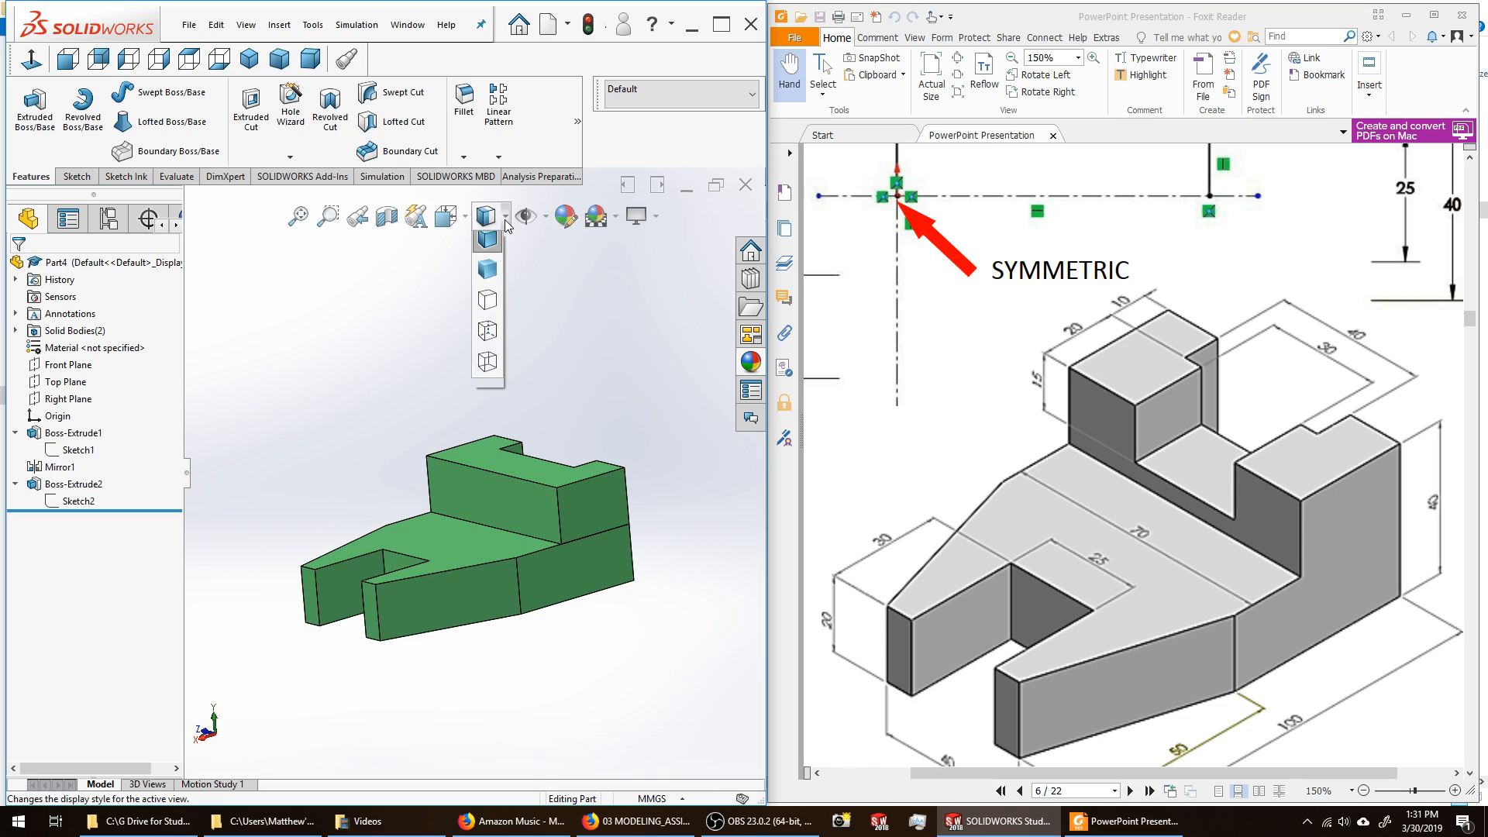
pyautogui.click(489, 341)
pyautogui.moveTo(358, 398); pyautogui.dragTo(369, 405, button='middle')
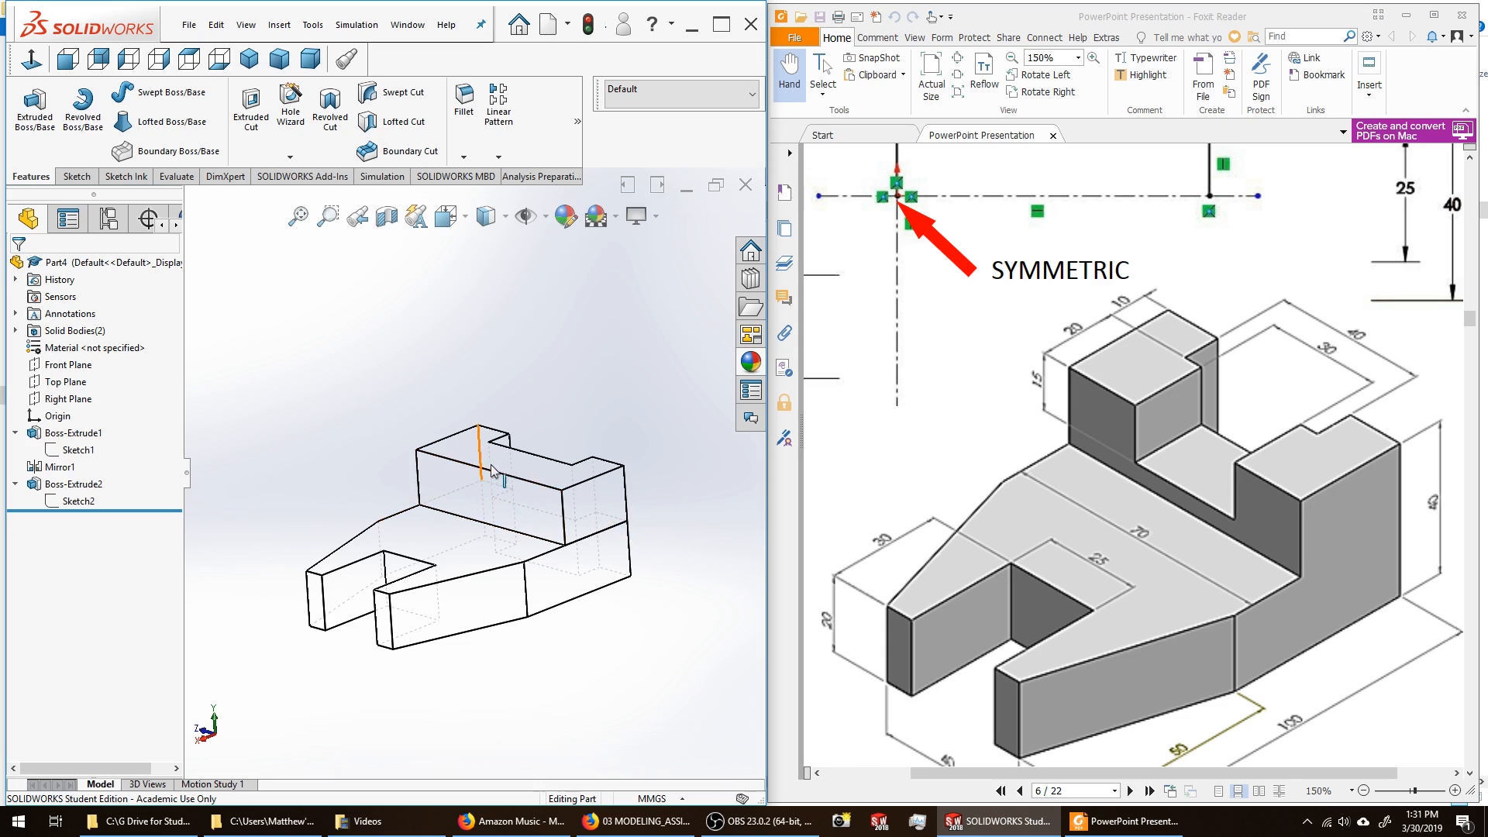
pyautogui.moveTo(492, 470); pyautogui.dragTo(507, 440, button='middle')
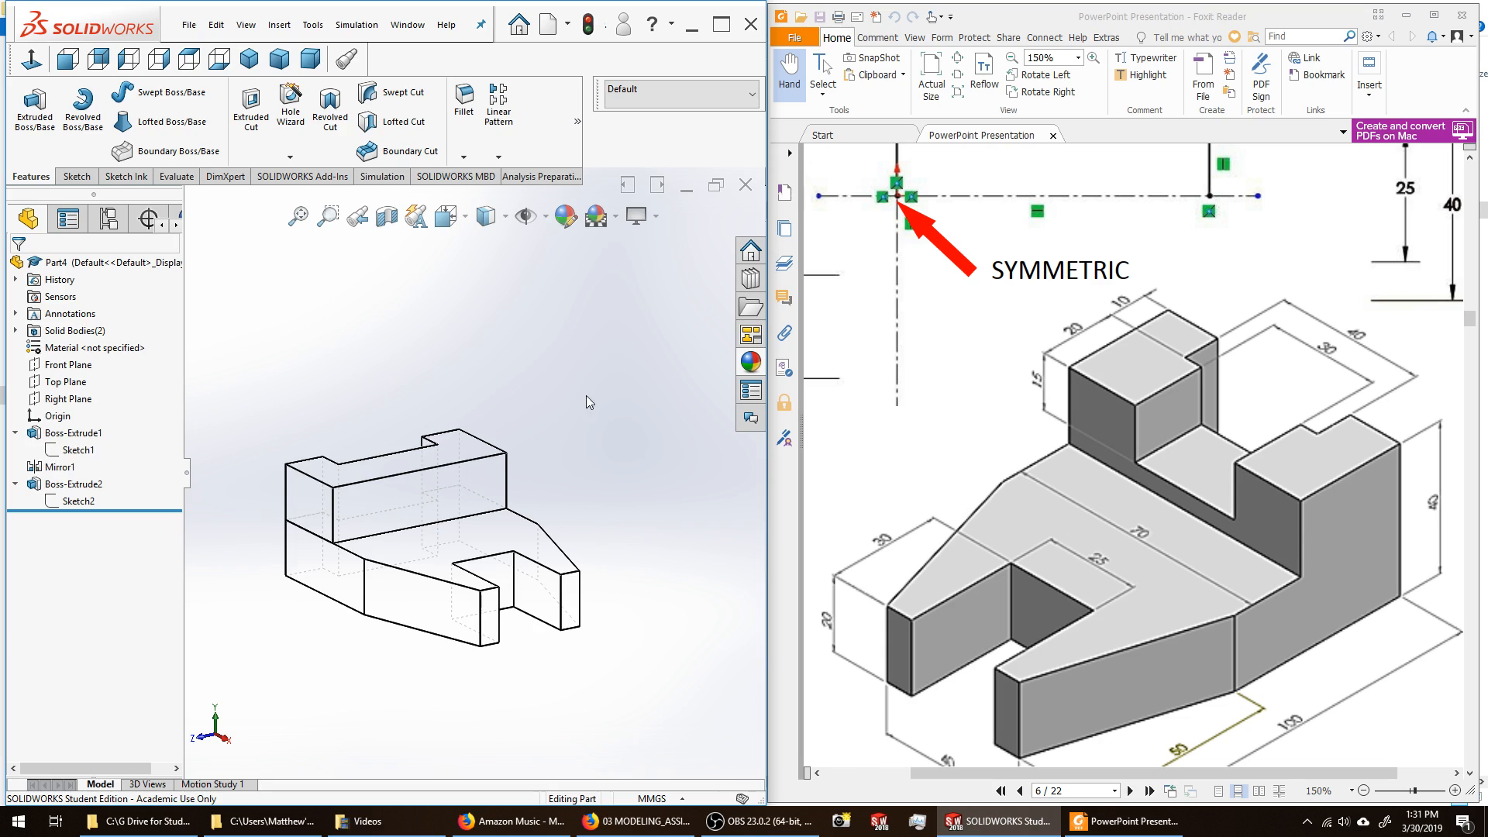
pyautogui.scroll(1, 475, 472)
pyautogui.scroll(-1, 358, 609)
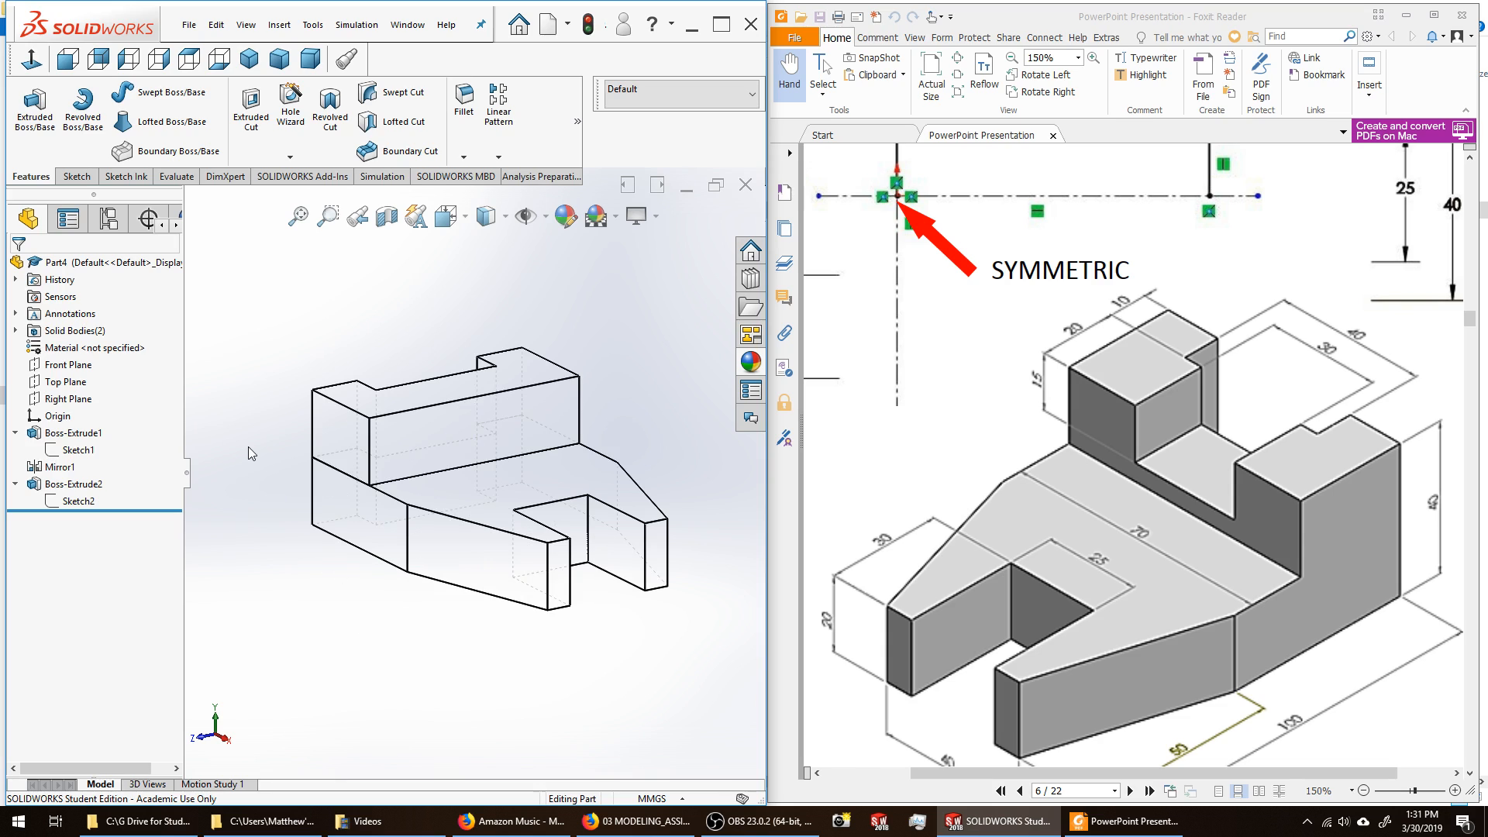
# Edit the raised block's extrusion and turn its Merge result option back on.
pyautogui.click(88, 488)
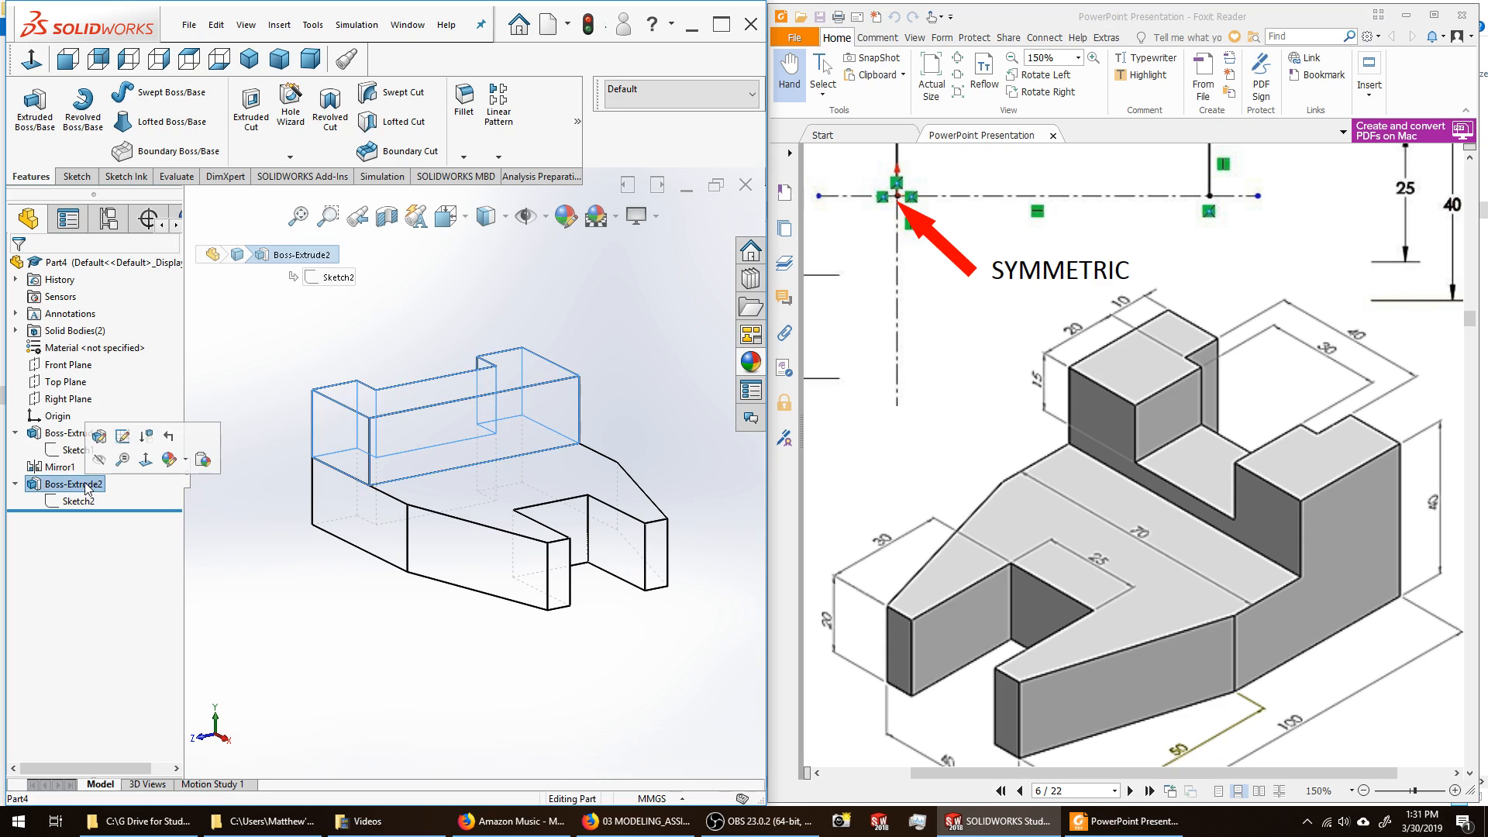
pyautogui.click(100, 438)
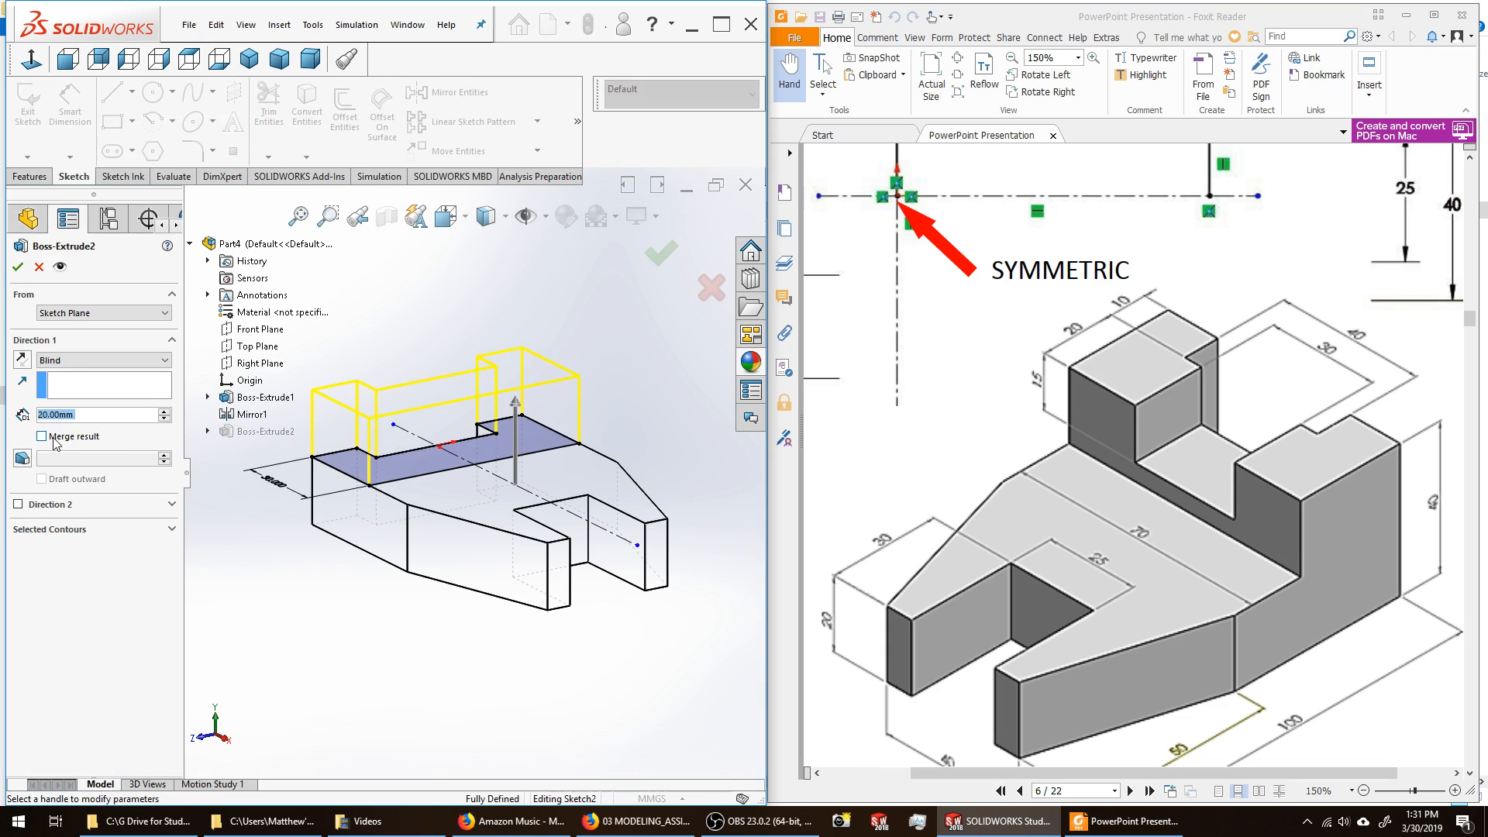
pyautogui.click(56, 440)
pyautogui.click(17, 266)
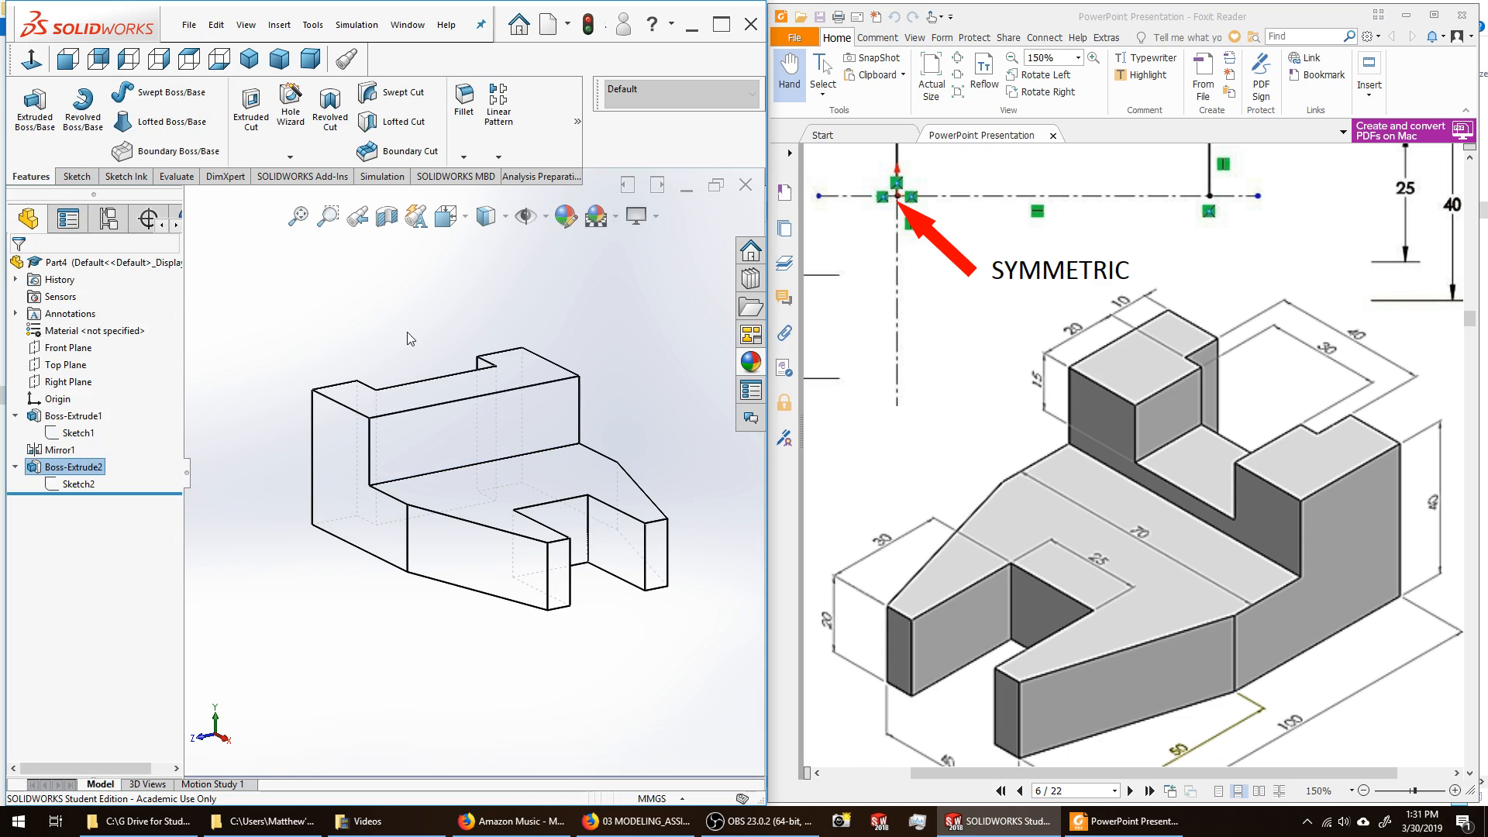
# Return the part to the shaded-with-edges display and examine the merged block from the side.
pyautogui.moveTo(353, 326); pyautogui.dragTo(463, 372, button='middle')
pyautogui.scroll(-2, 662, 496)
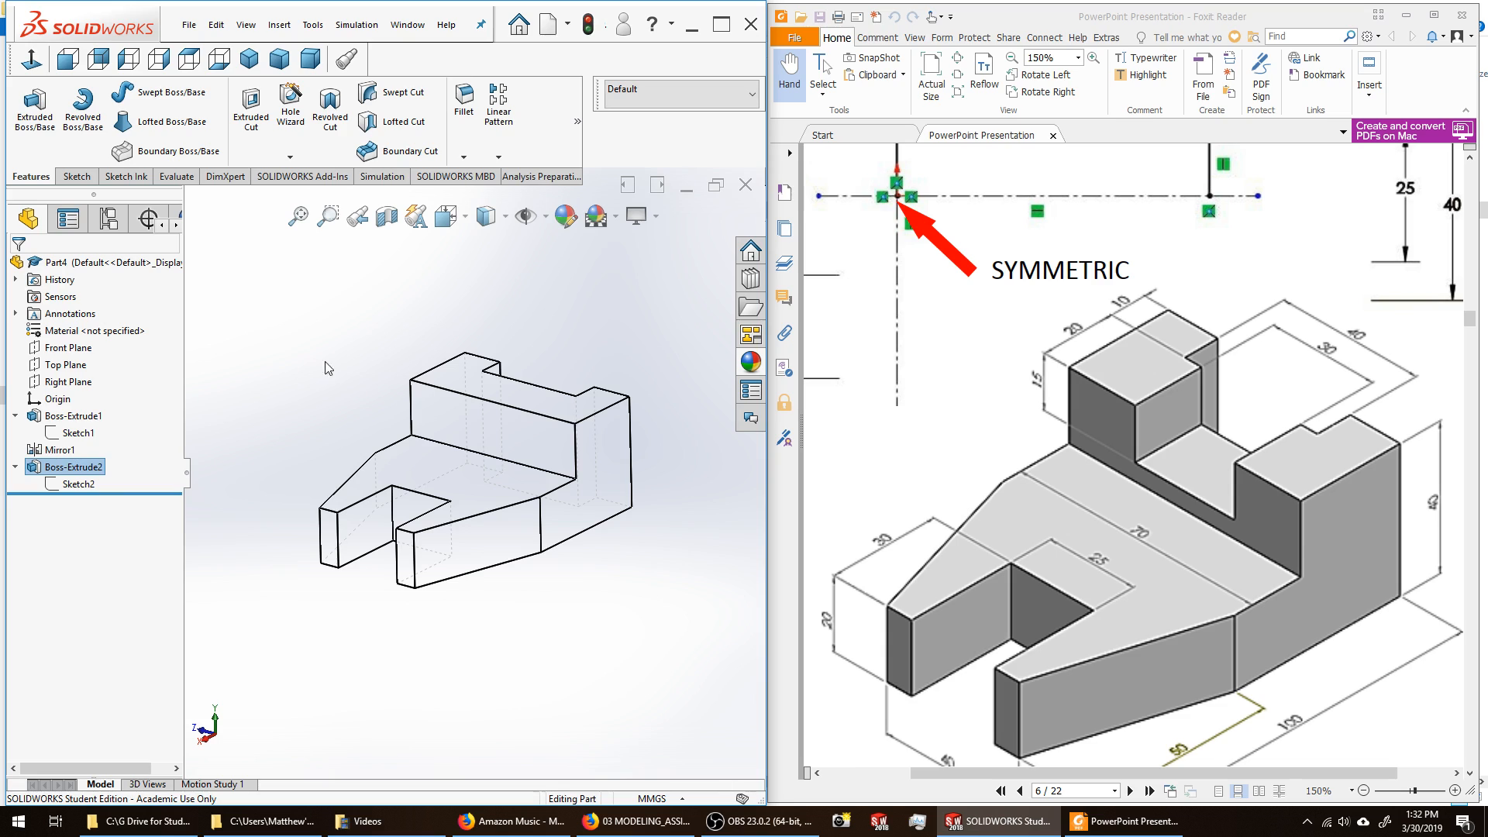
pyautogui.click(505, 217)
pyautogui.click(494, 247)
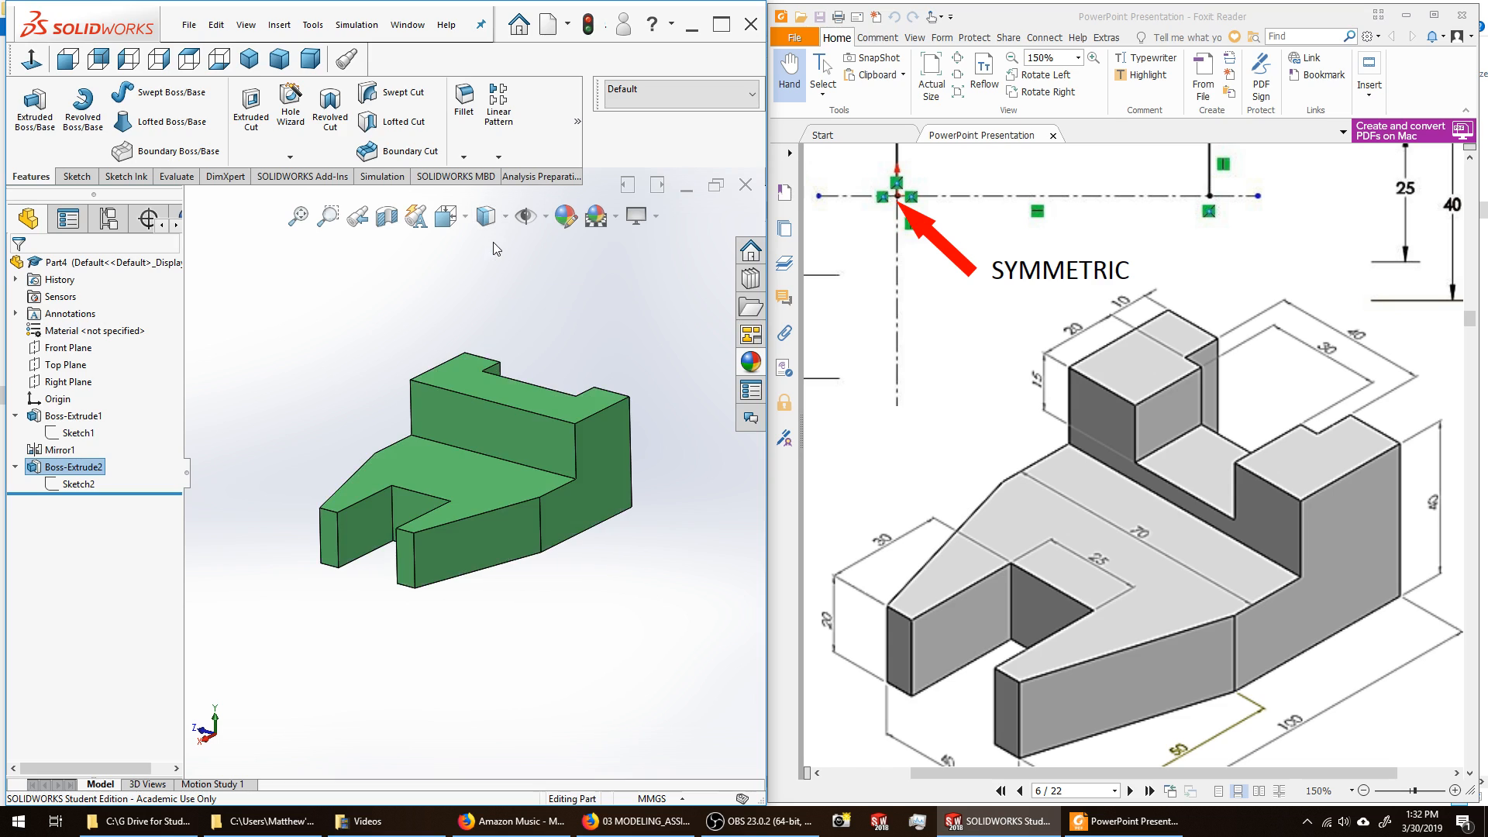
pyautogui.moveTo(347, 408); pyautogui.dragTo(420, 358, button='middle')
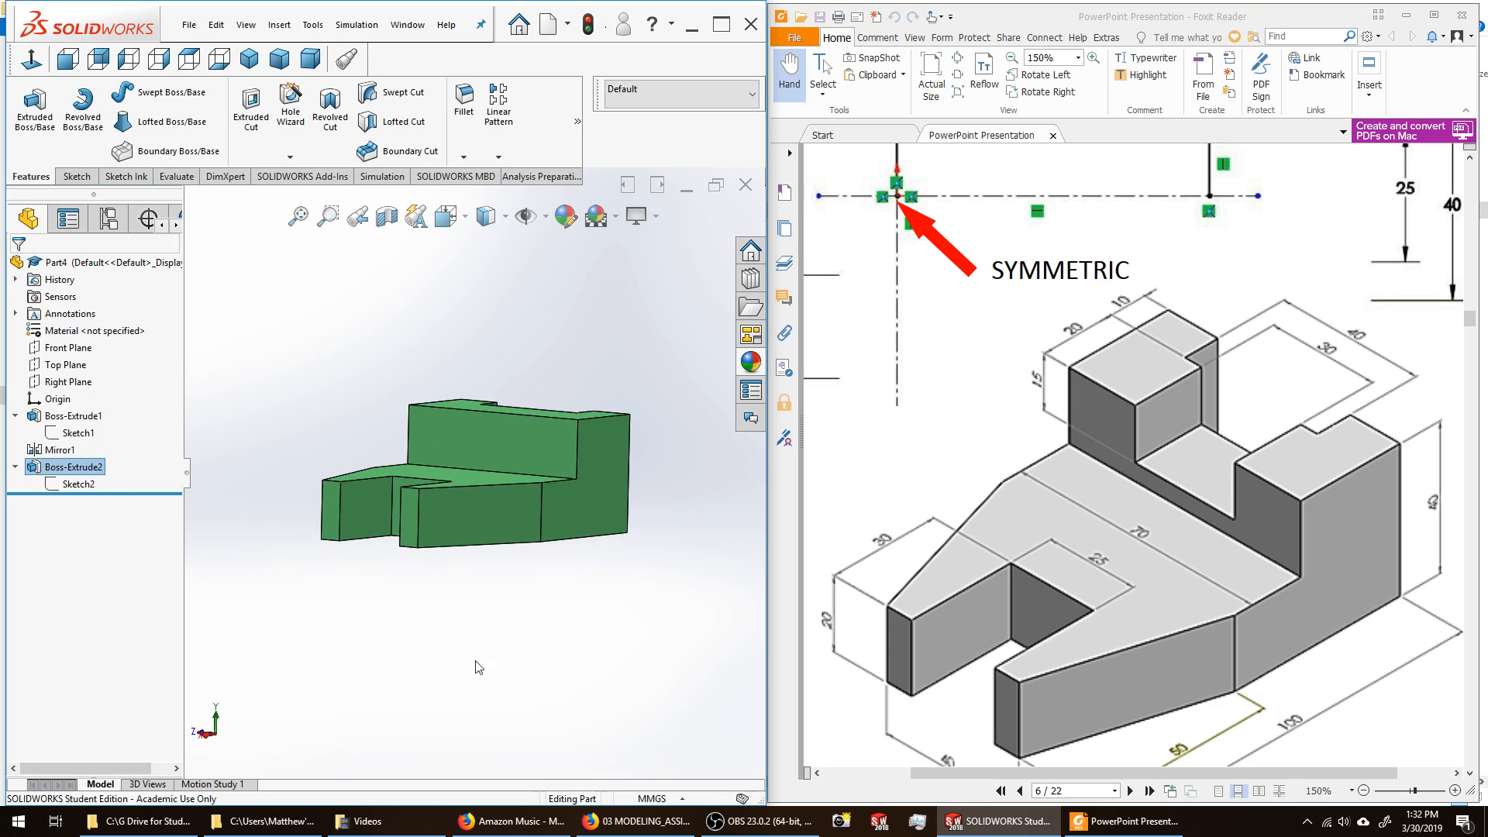
pyautogui.moveTo(416, 565); pyautogui.dragTo(419, 557, button='middle')
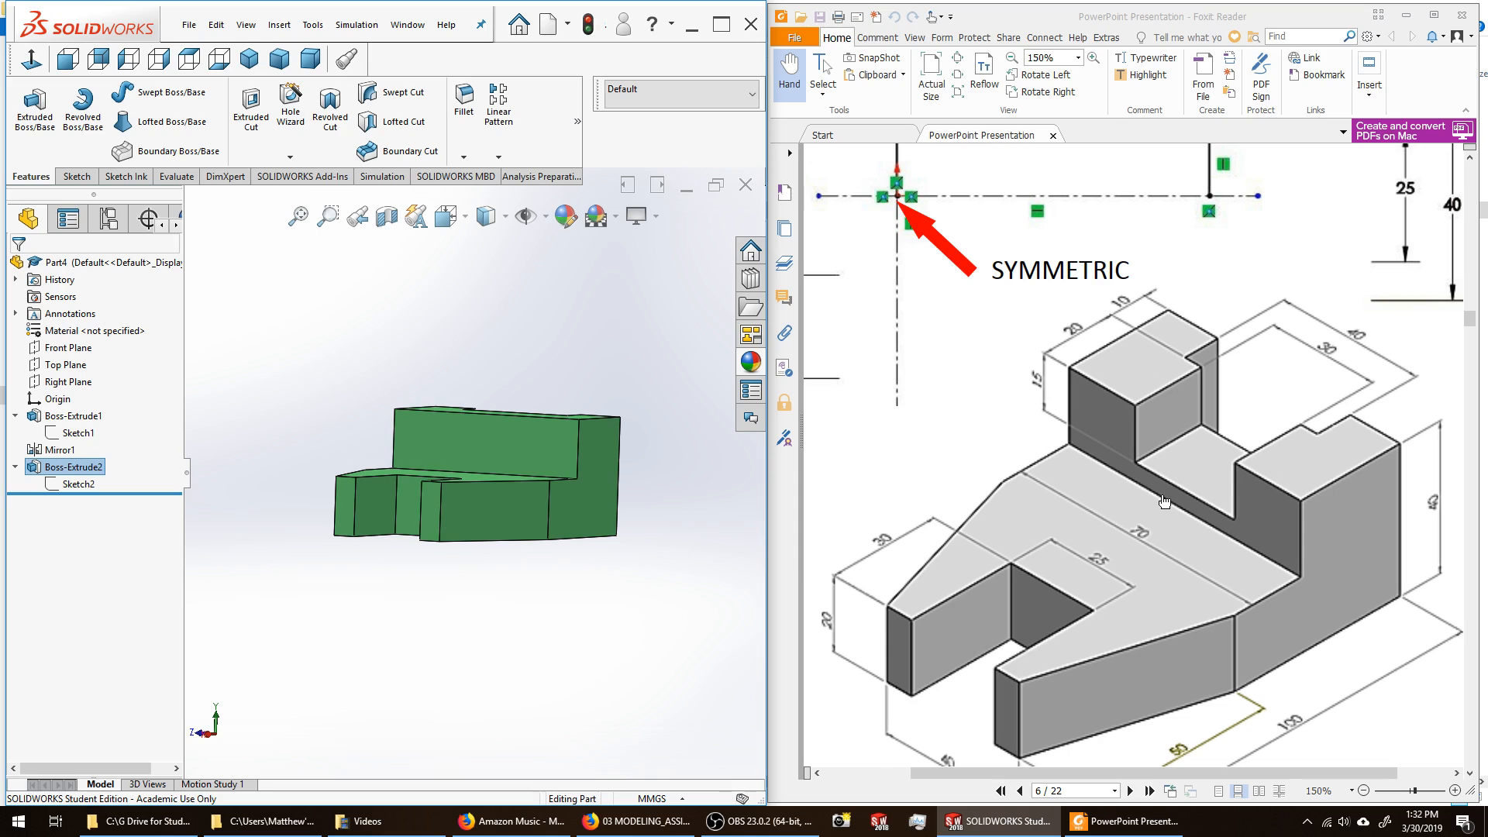
# Start a new sketch on the raised block's vertical face above the base's top surface.
pyautogui.moveTo(713, 455); pyautogui.dragTo(707, 491, button='middle')
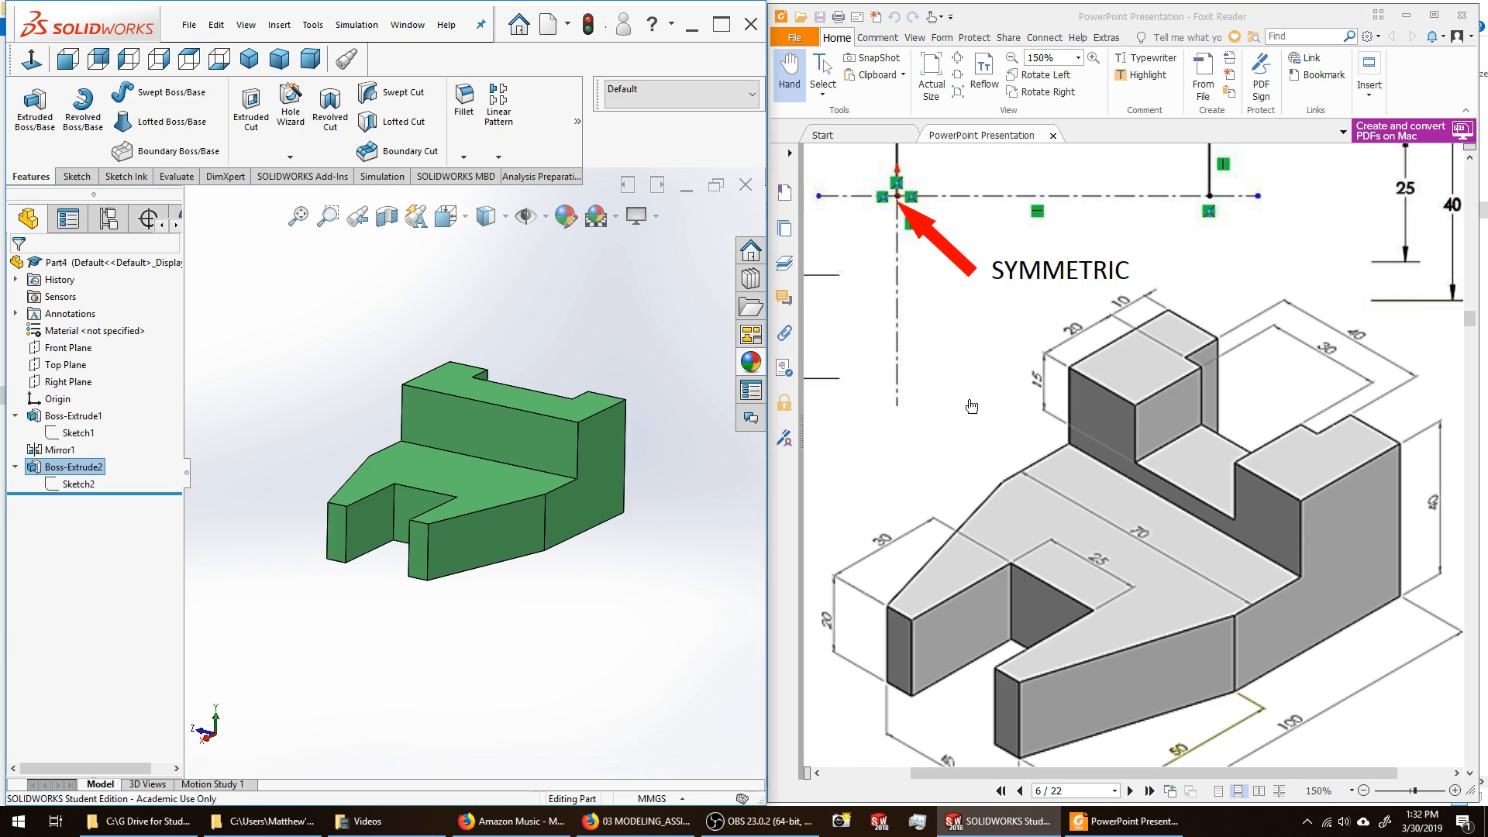
pyautogui.moveTo(607, 336); pyautogui.dragTo(574, 344, button='middle')
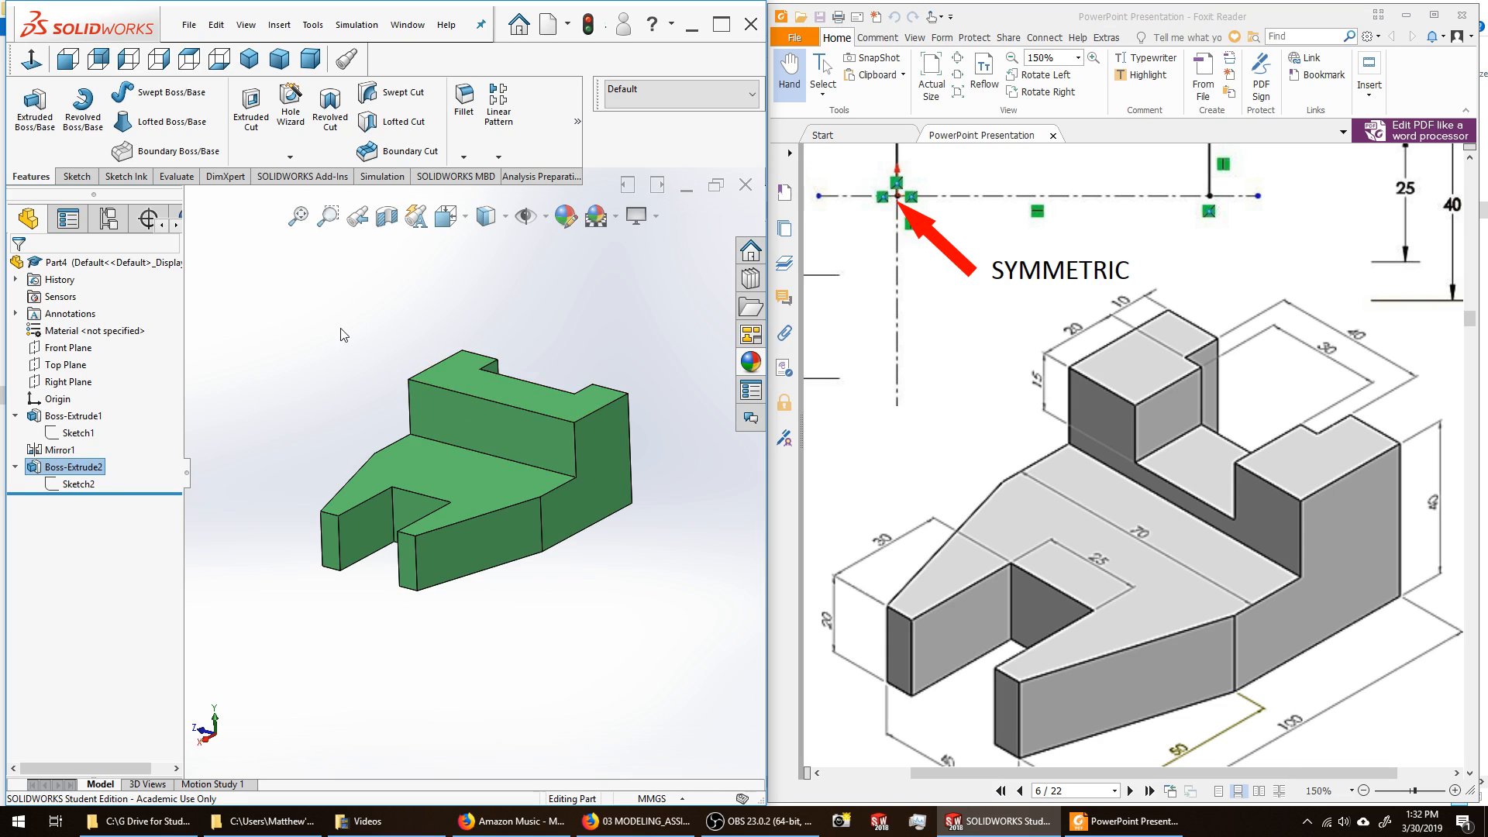
pyautogui.click(77, 176)
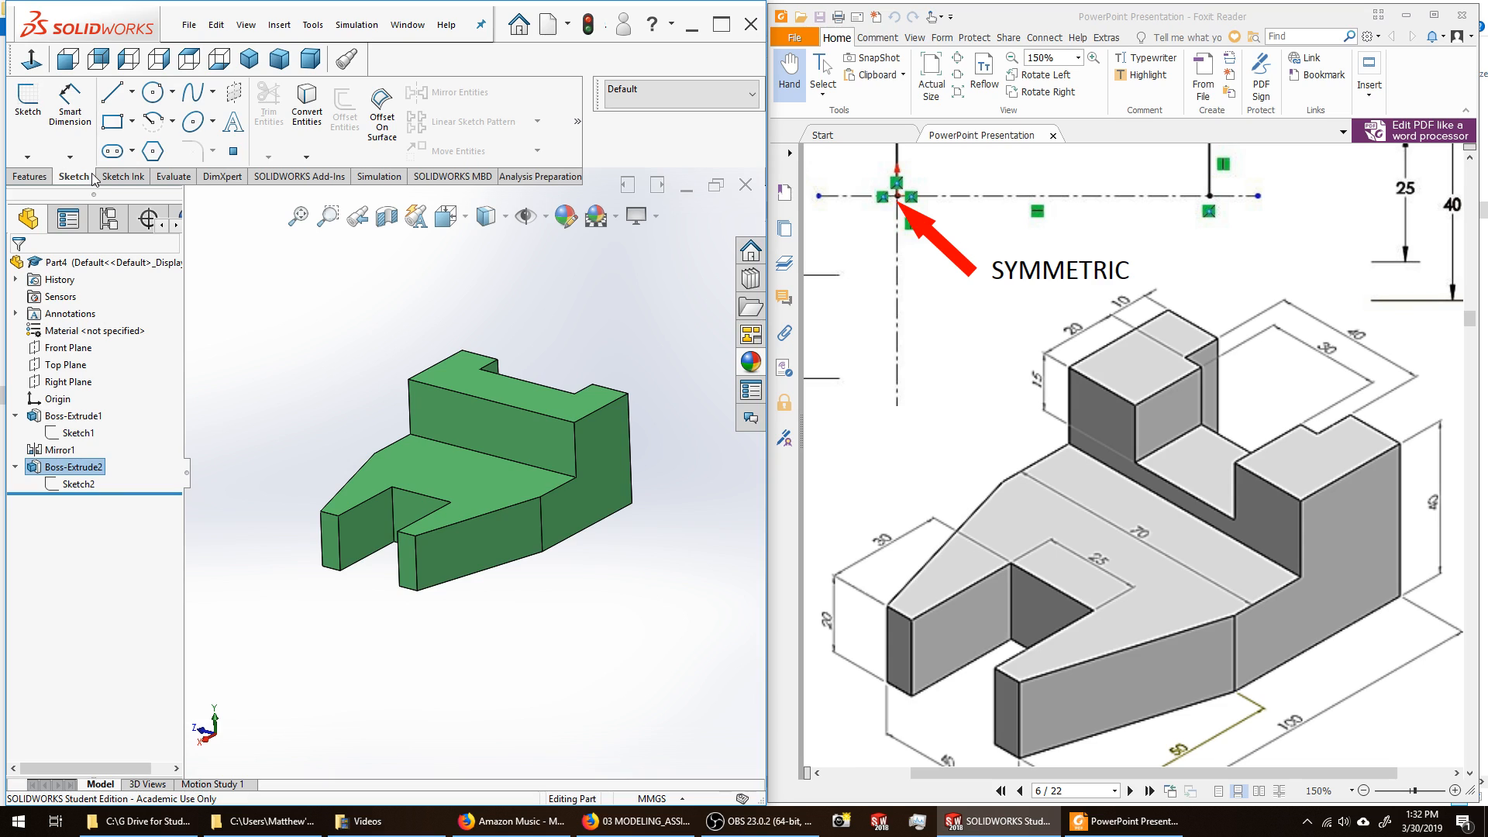
pyautogui.click(27, 101)
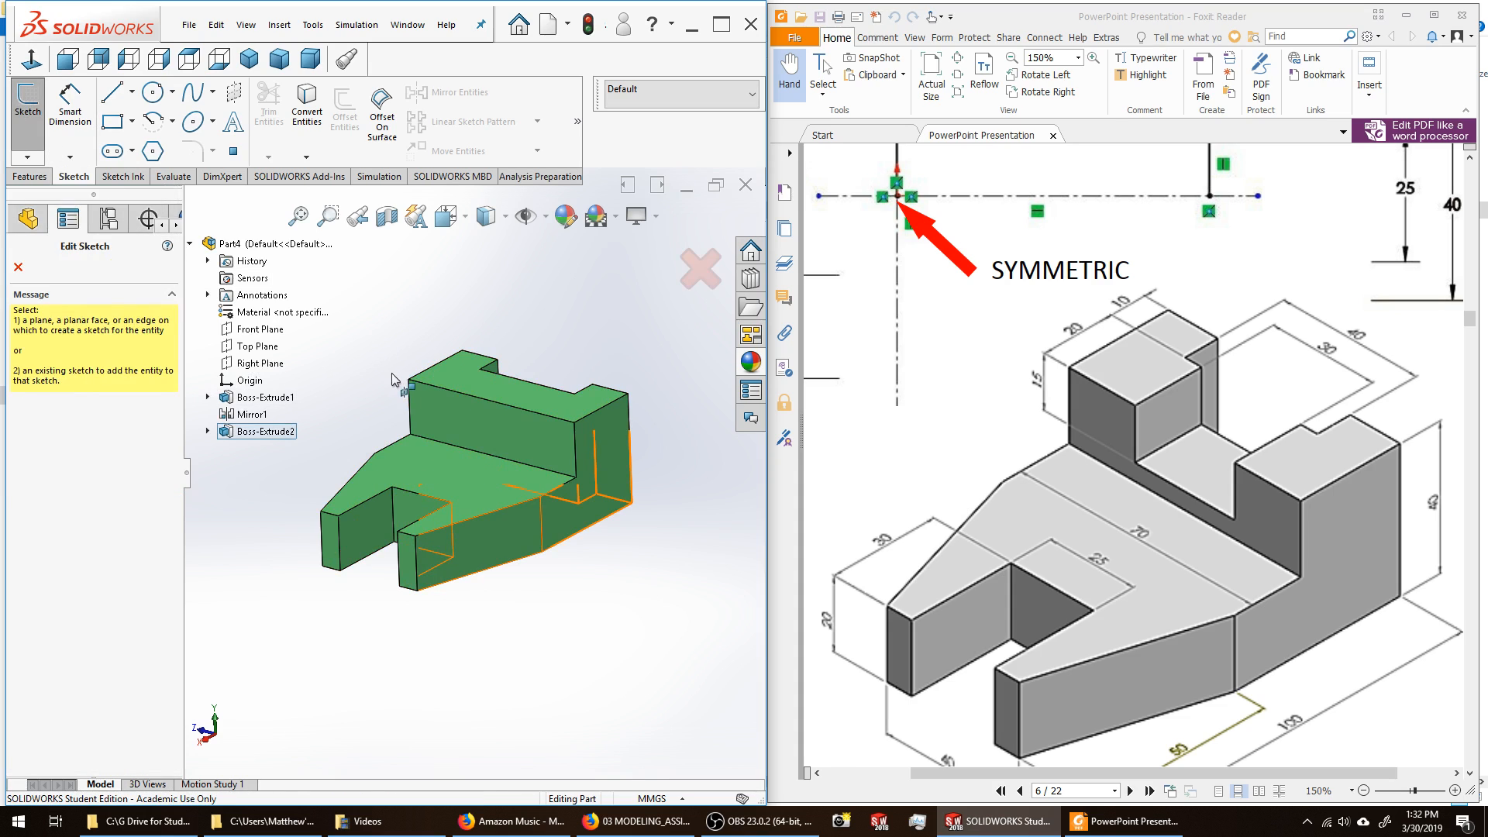
pyautogui.click(494, 425)
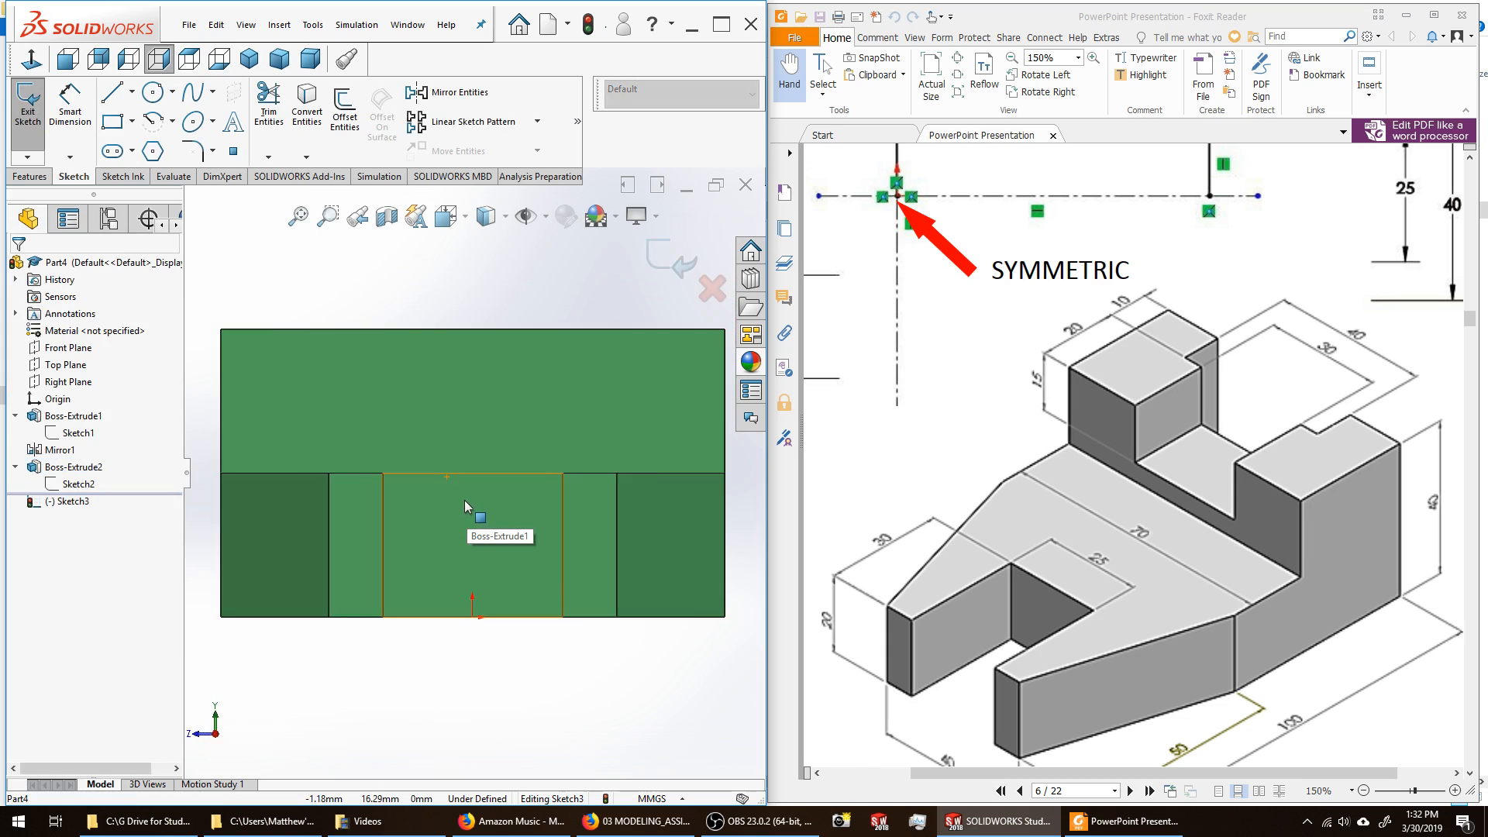
# Draw a vertical centerline through the origin, extending below the base and above the raised block.
pyautogui.click(133, 92)
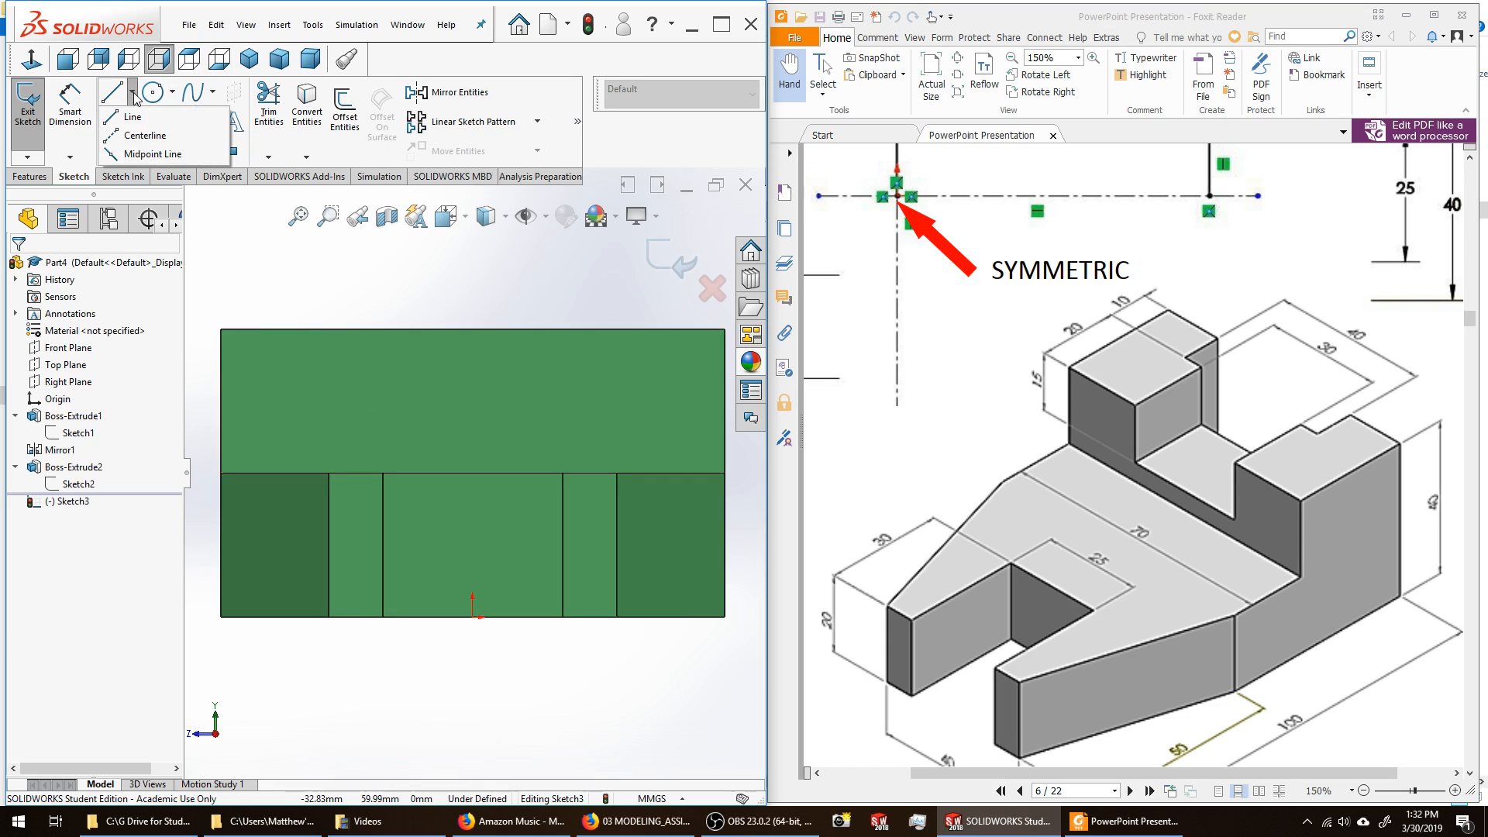
pyautogui.click(141, 134)
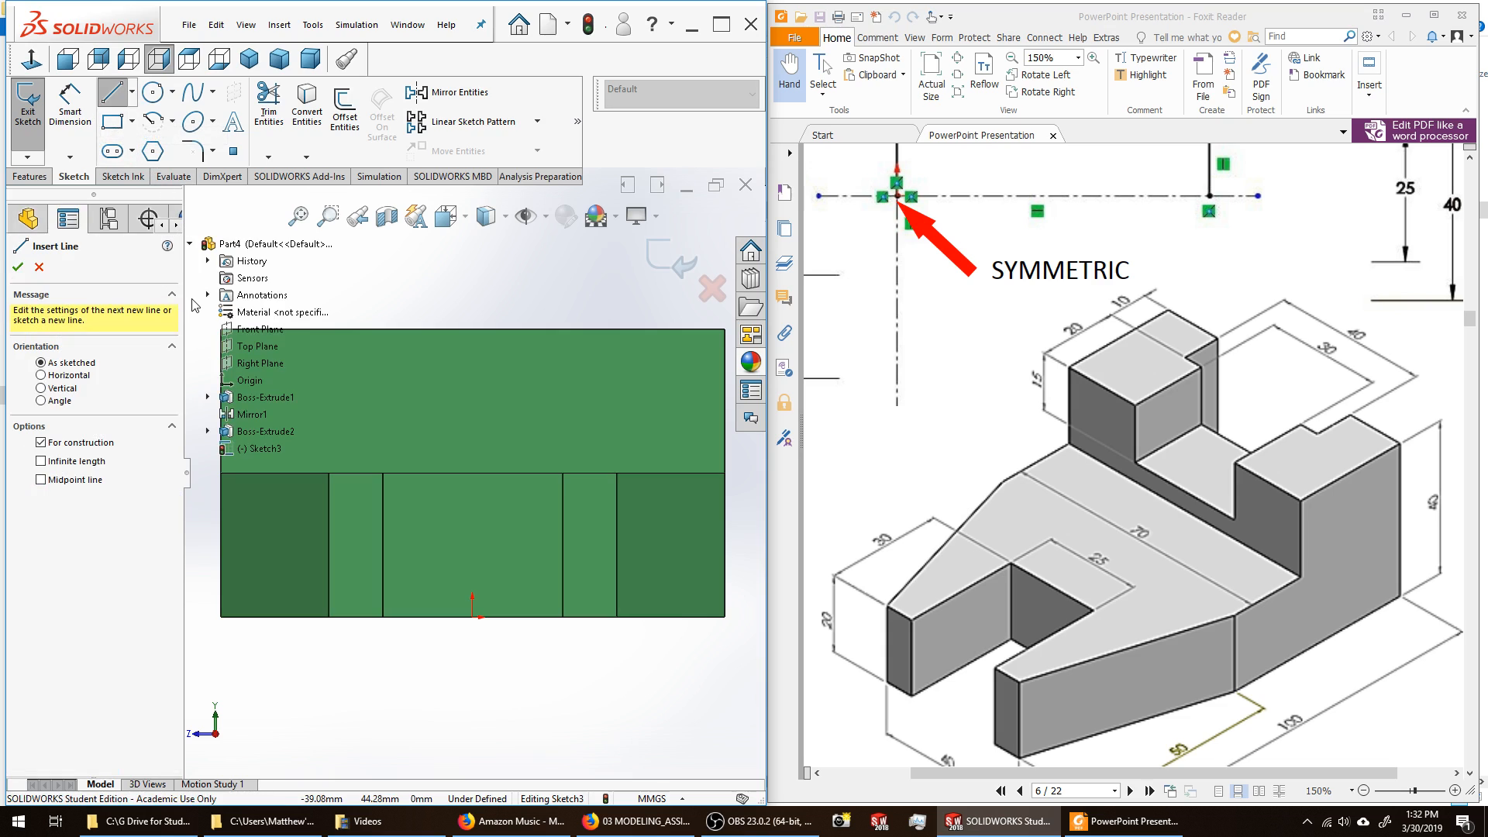
pyautogui.scroll(3, 472, 475)
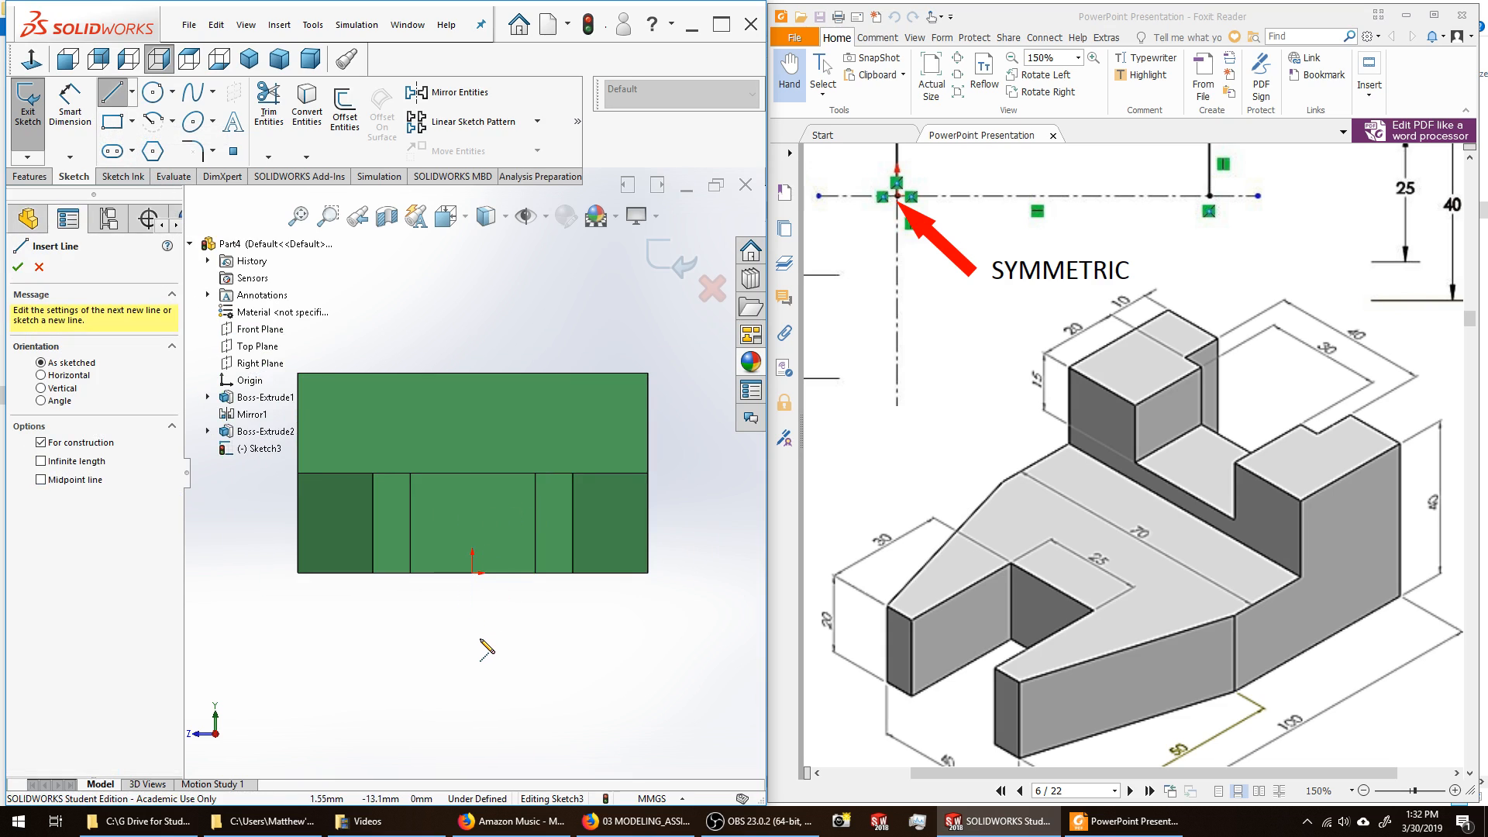
pyautogui.click(473, 634)
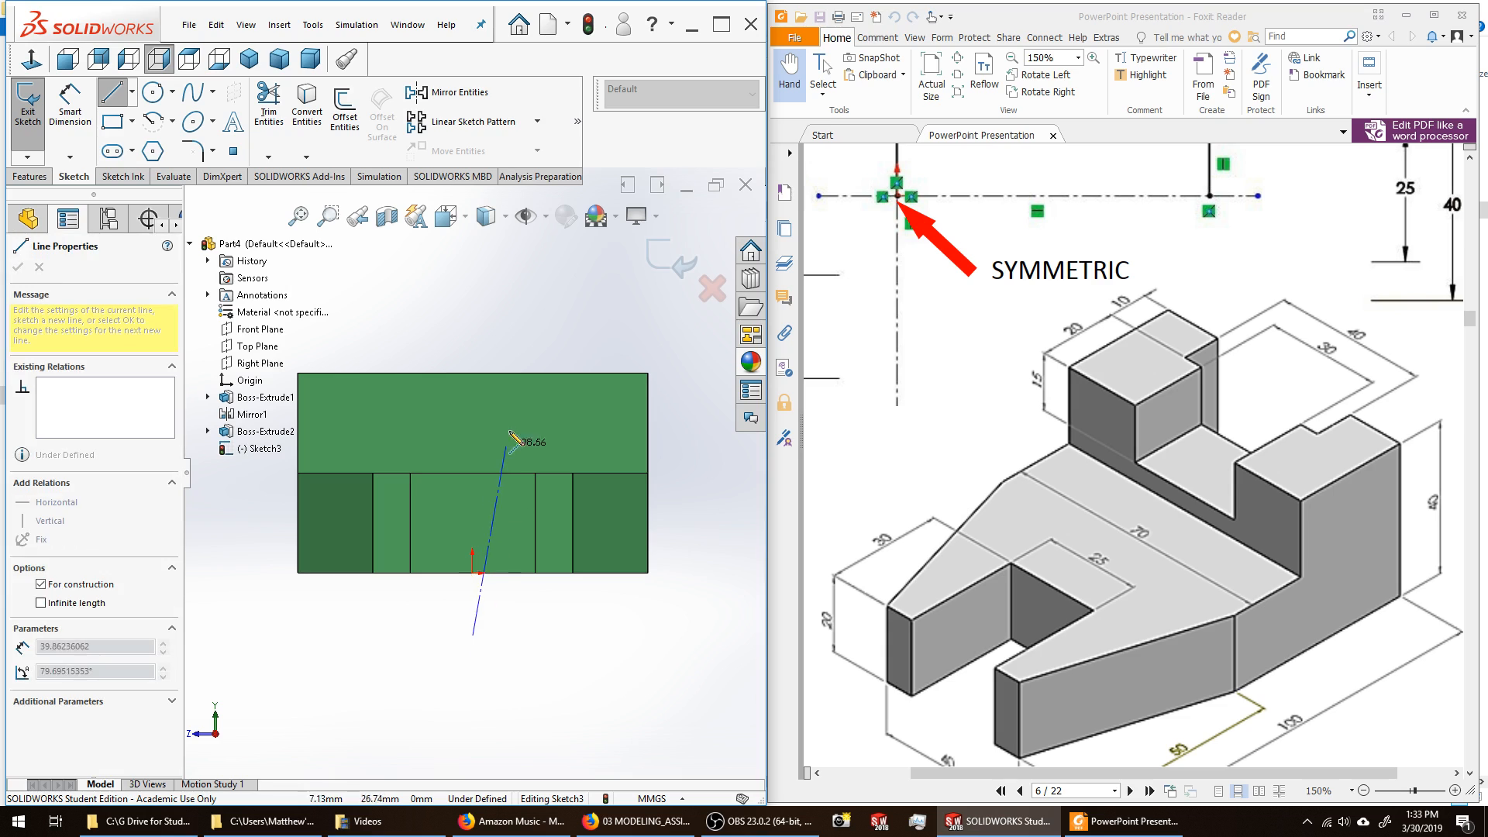
pyautogui.click(473, 304)
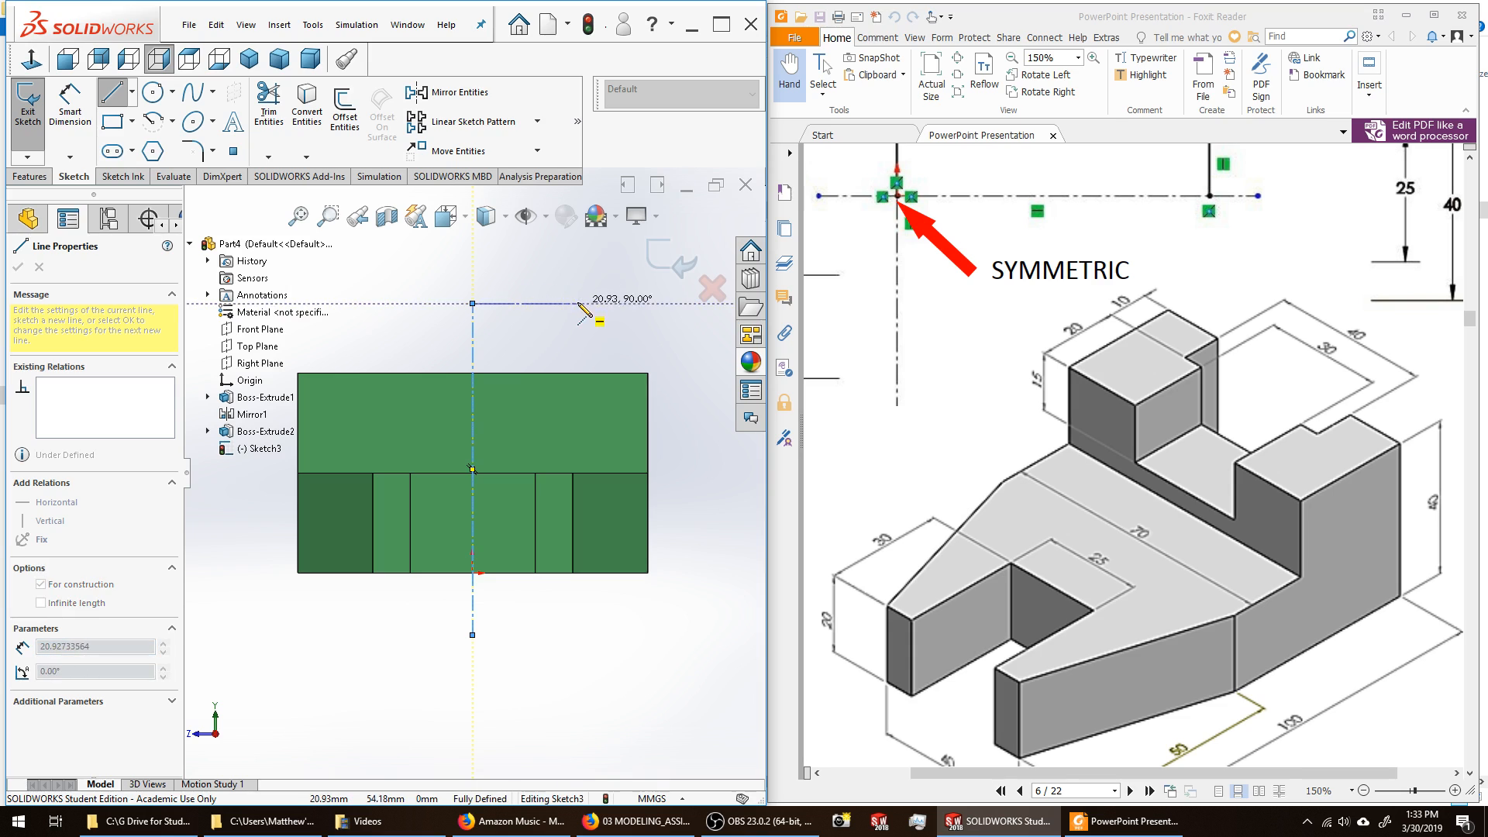
pyautogui.rightClick(574, 286)
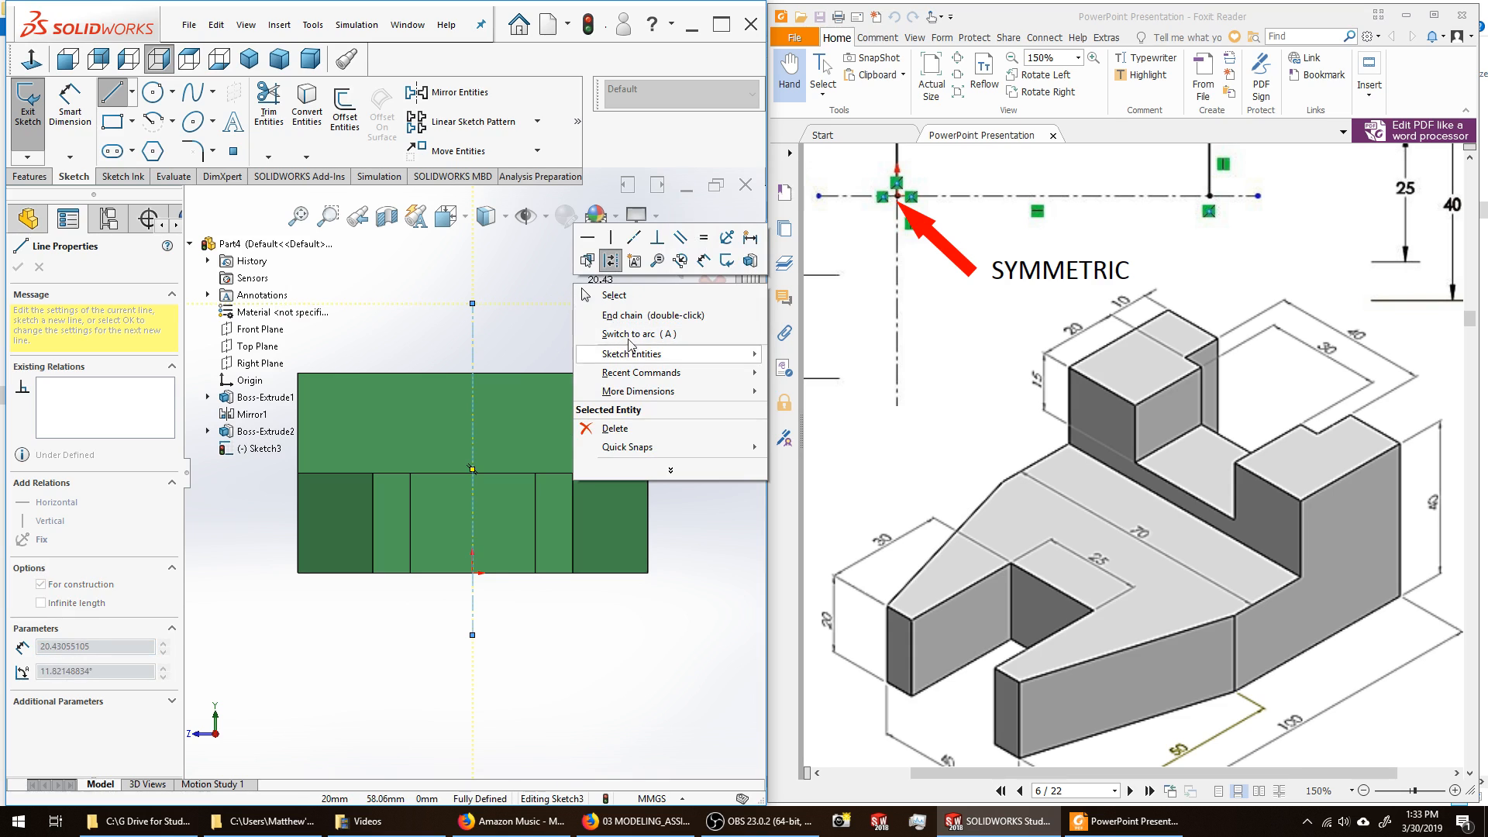
pyautogui.click(601, 323)
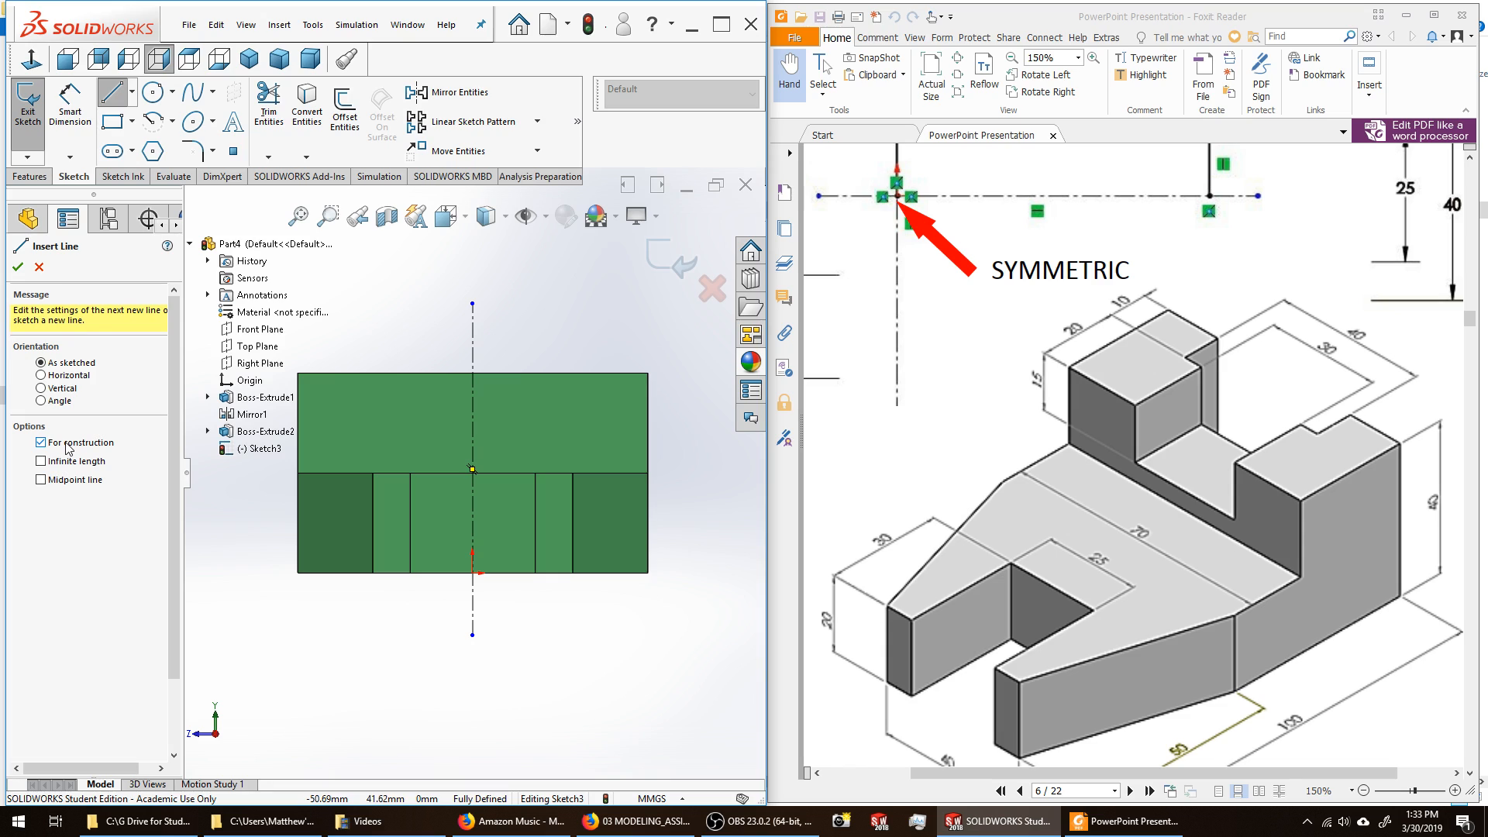
# Sketch a three-sided half-rectangle with solid lines, about 13 mm wide, from the centerline along and below the raised block's top edge.
pyautogui.click(41, 443)
pyautogui.click(473, 373)
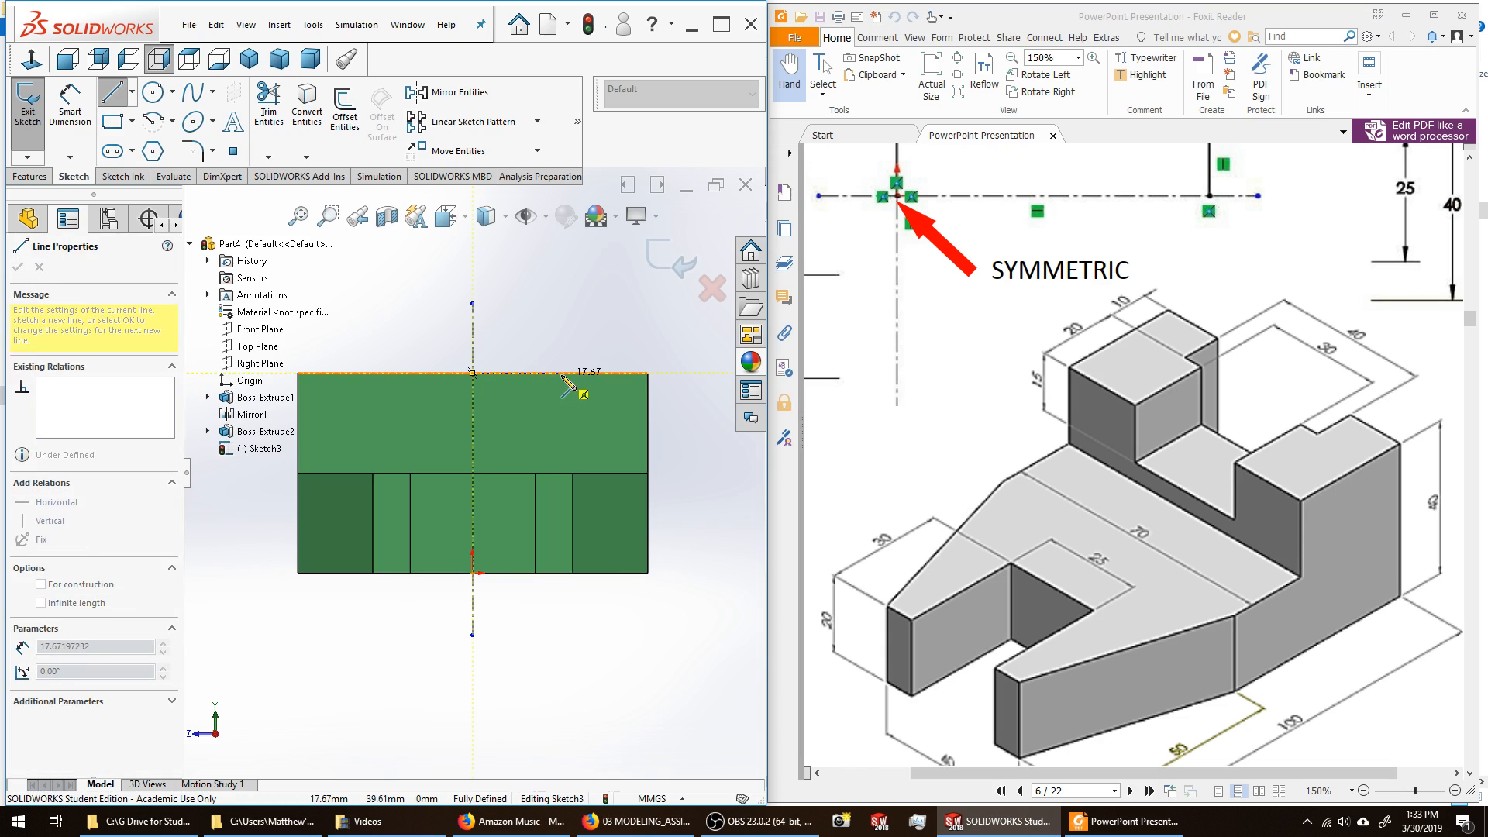
pyautogui.moveTo(557, 340); pyautogui.dragTo(560, 374, button='middle')
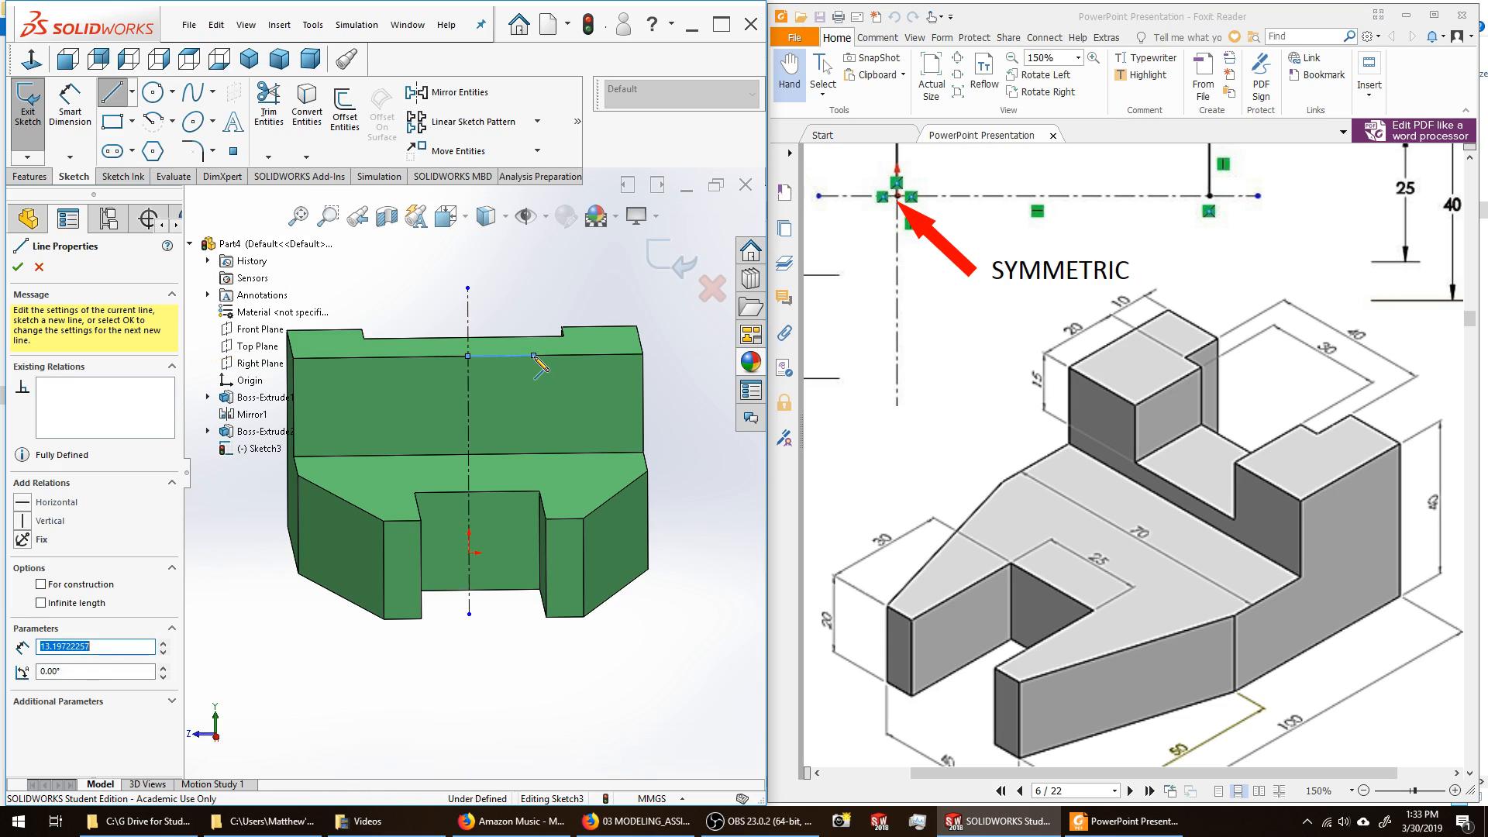
pyautogui.click(534, 356)
pyautogui.click(533, 411)
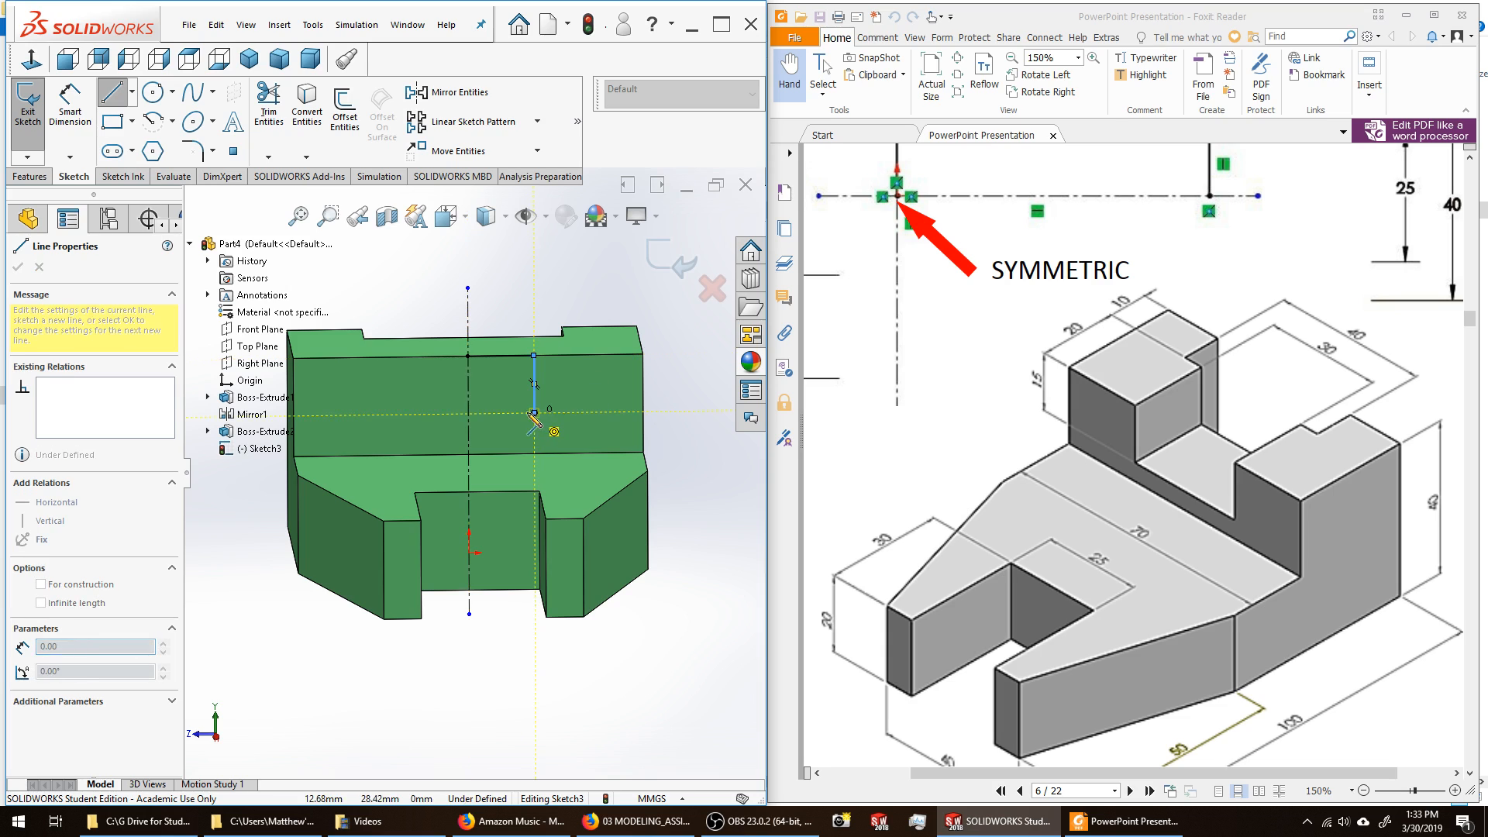
pyautogui.click(468, 414)
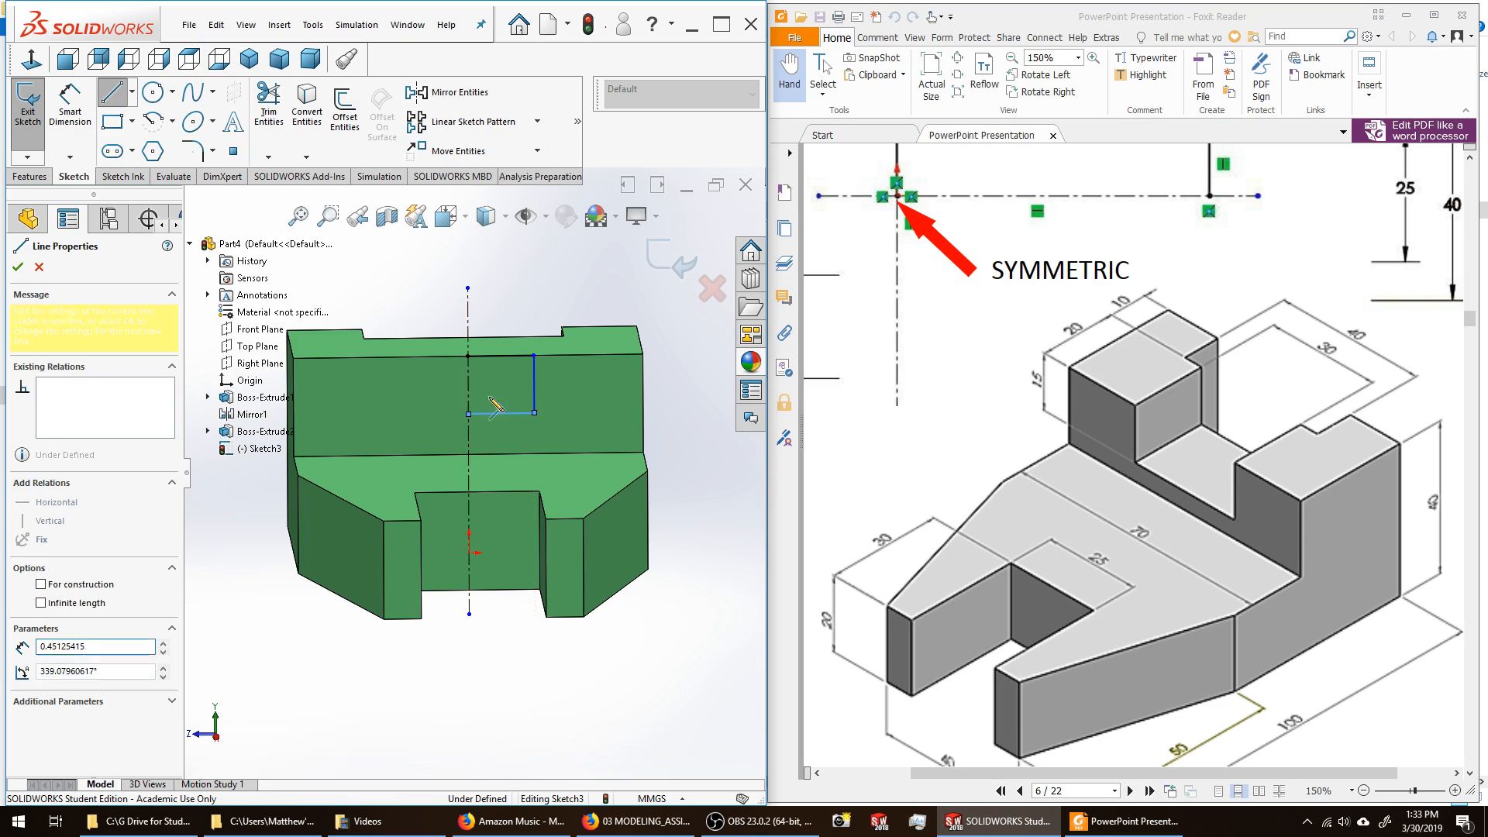
pyautogui.press('Escape')
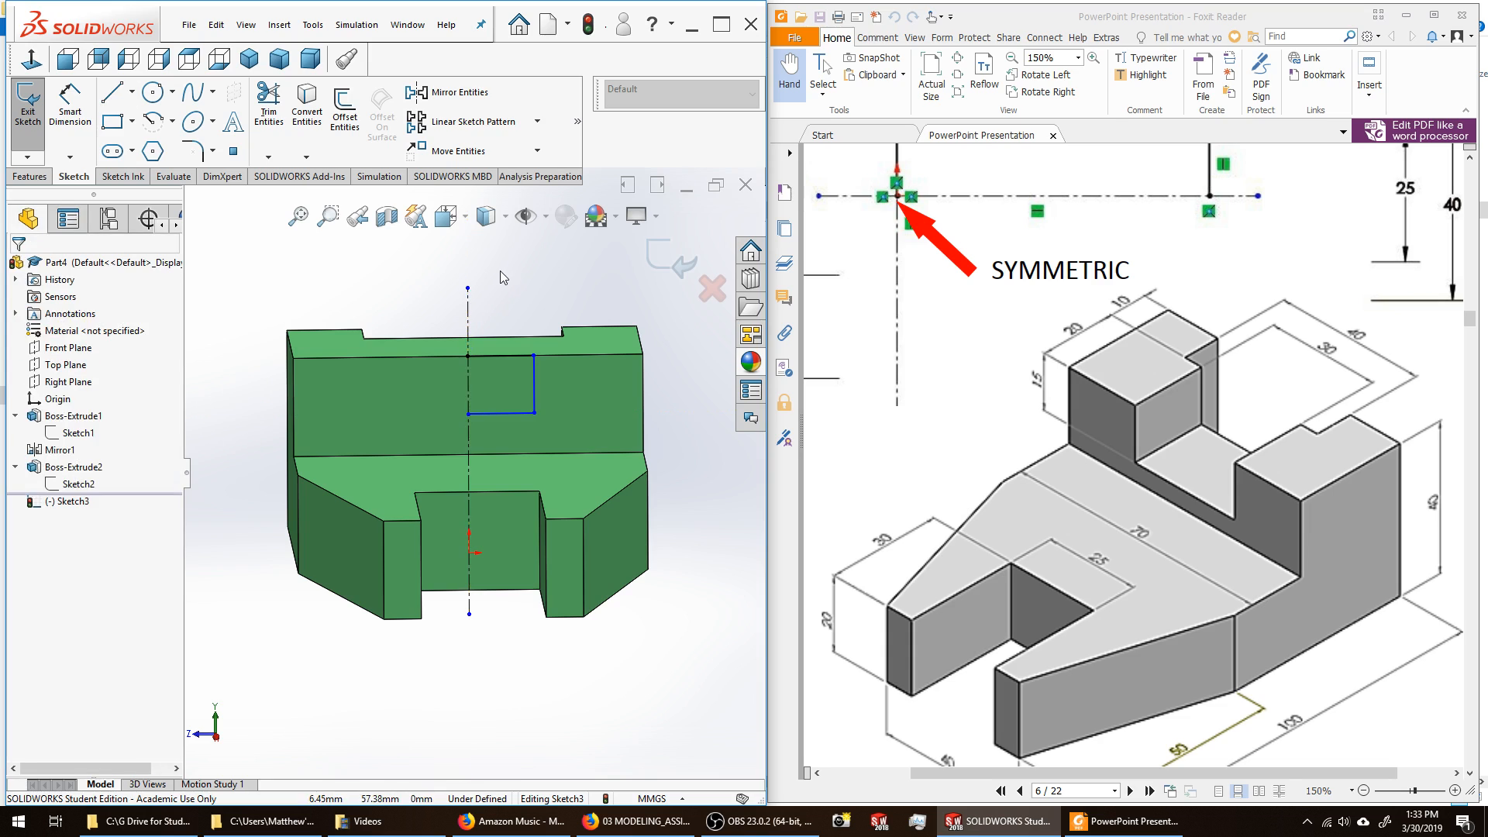
# Mirror the three half-rectangle lines about the vertical centerline, keeping the originals.
pyautogui.scroll(-2, 498, 326)
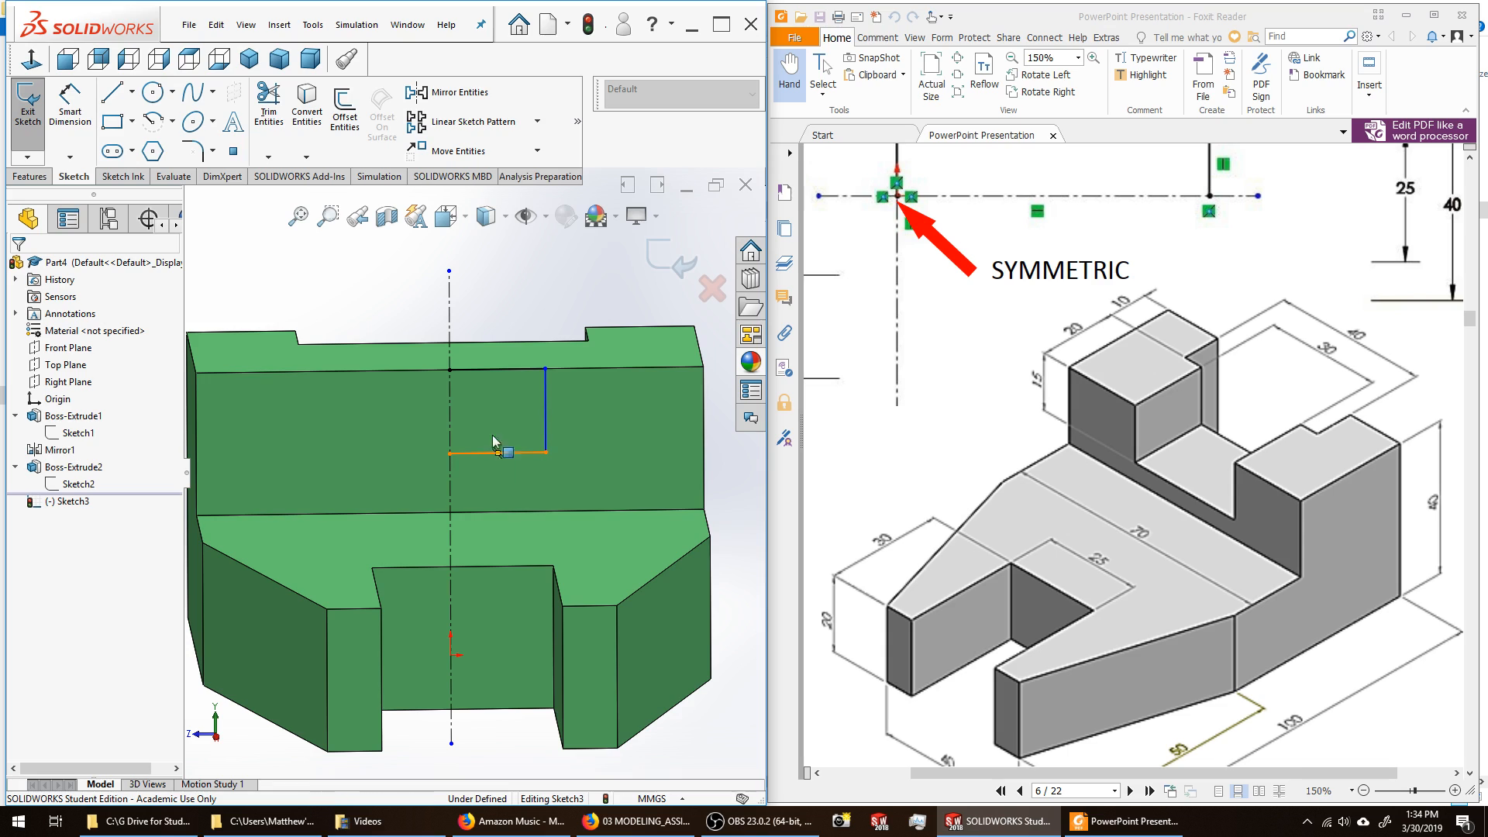
pyautogui.click(447, 93)
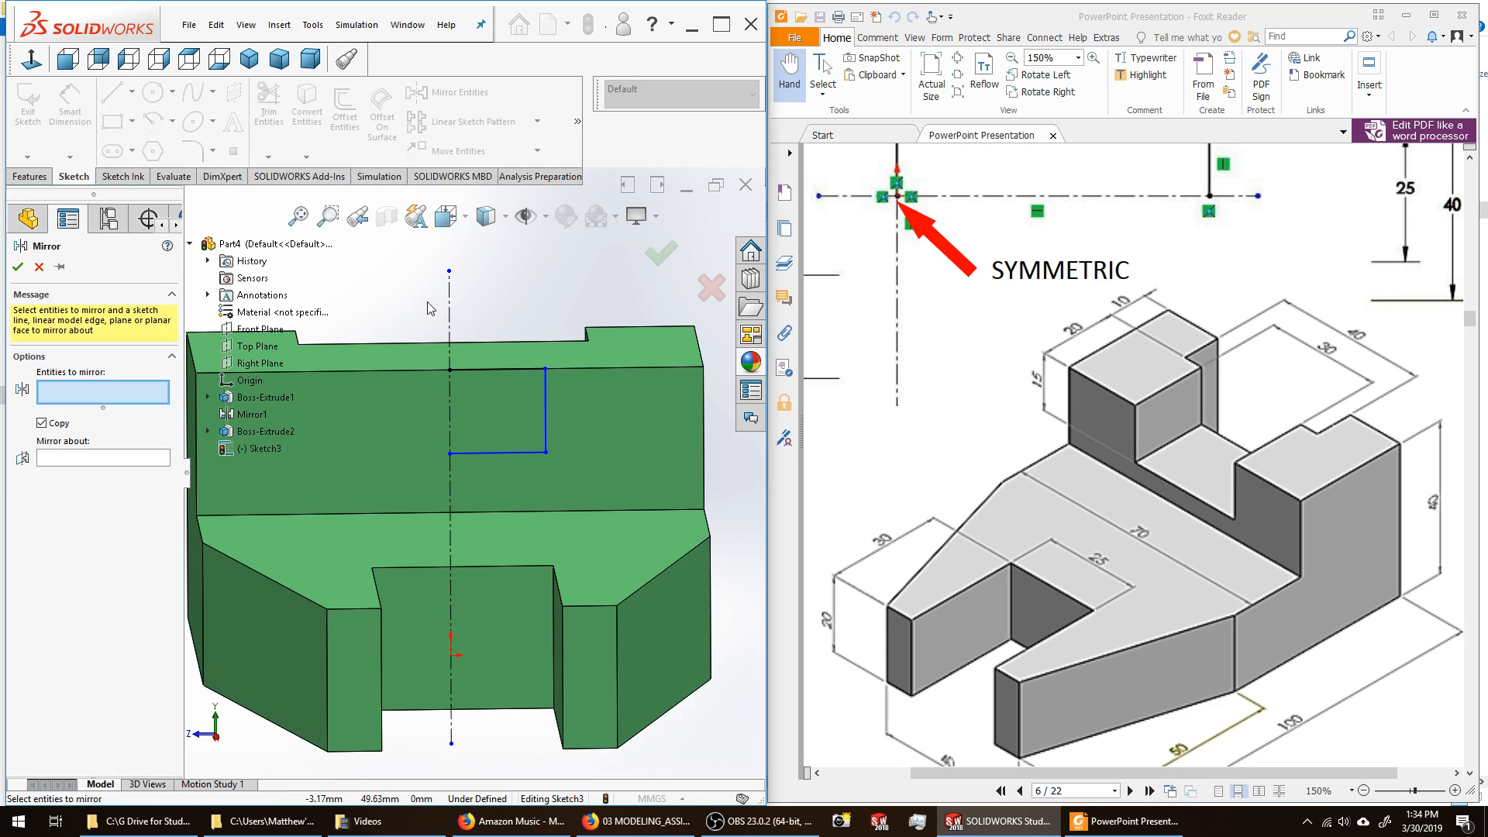
pyautogui.moveTo(430, 308)
pyautogui.mouseDown()
pyautogui.moveTo(565, 431)
pyautogui.moveTo(572, 485)
pyautogui.mouseUp()
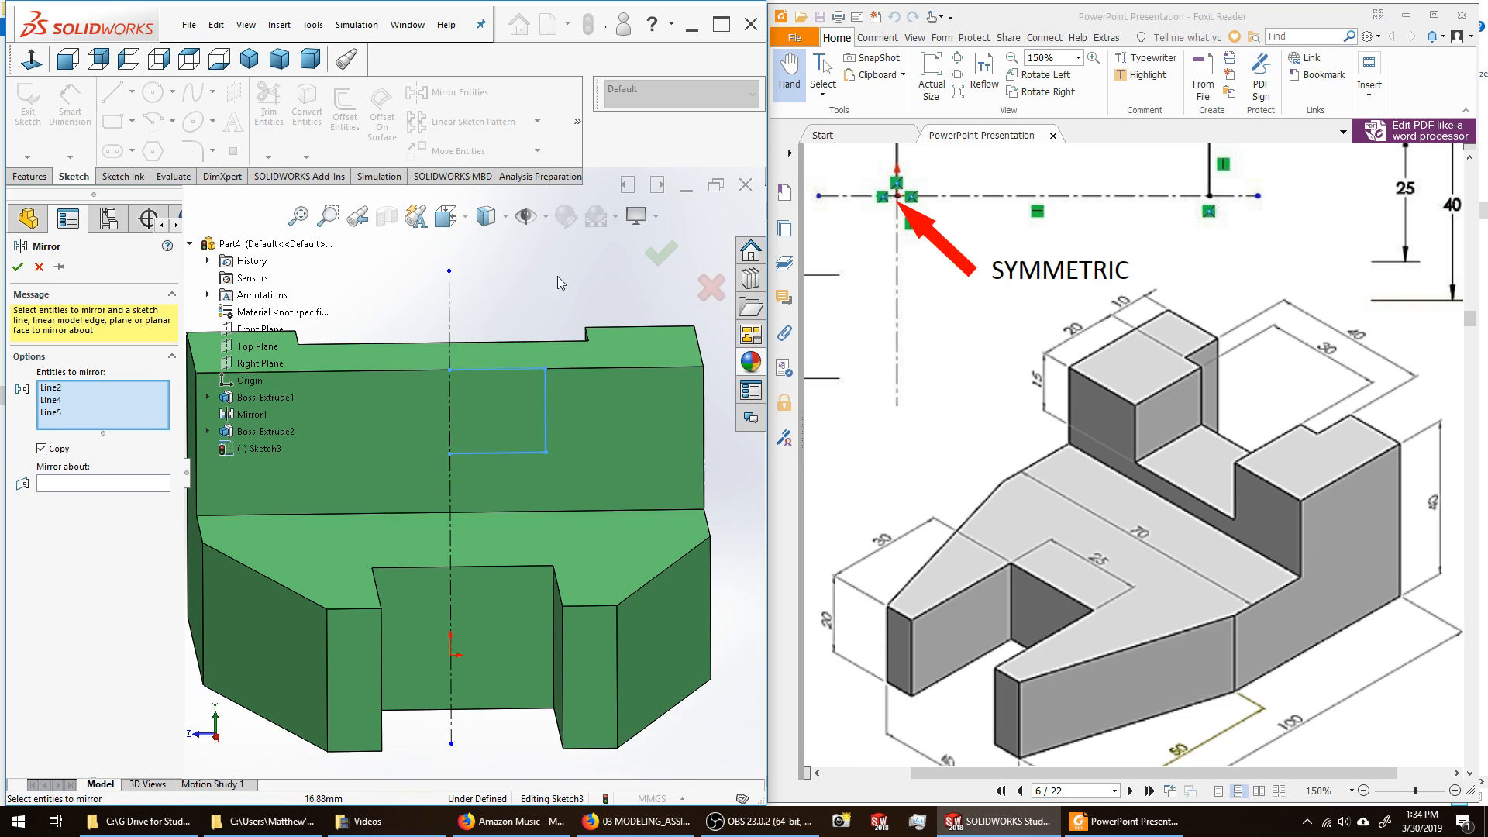
pyautogui.press('z')
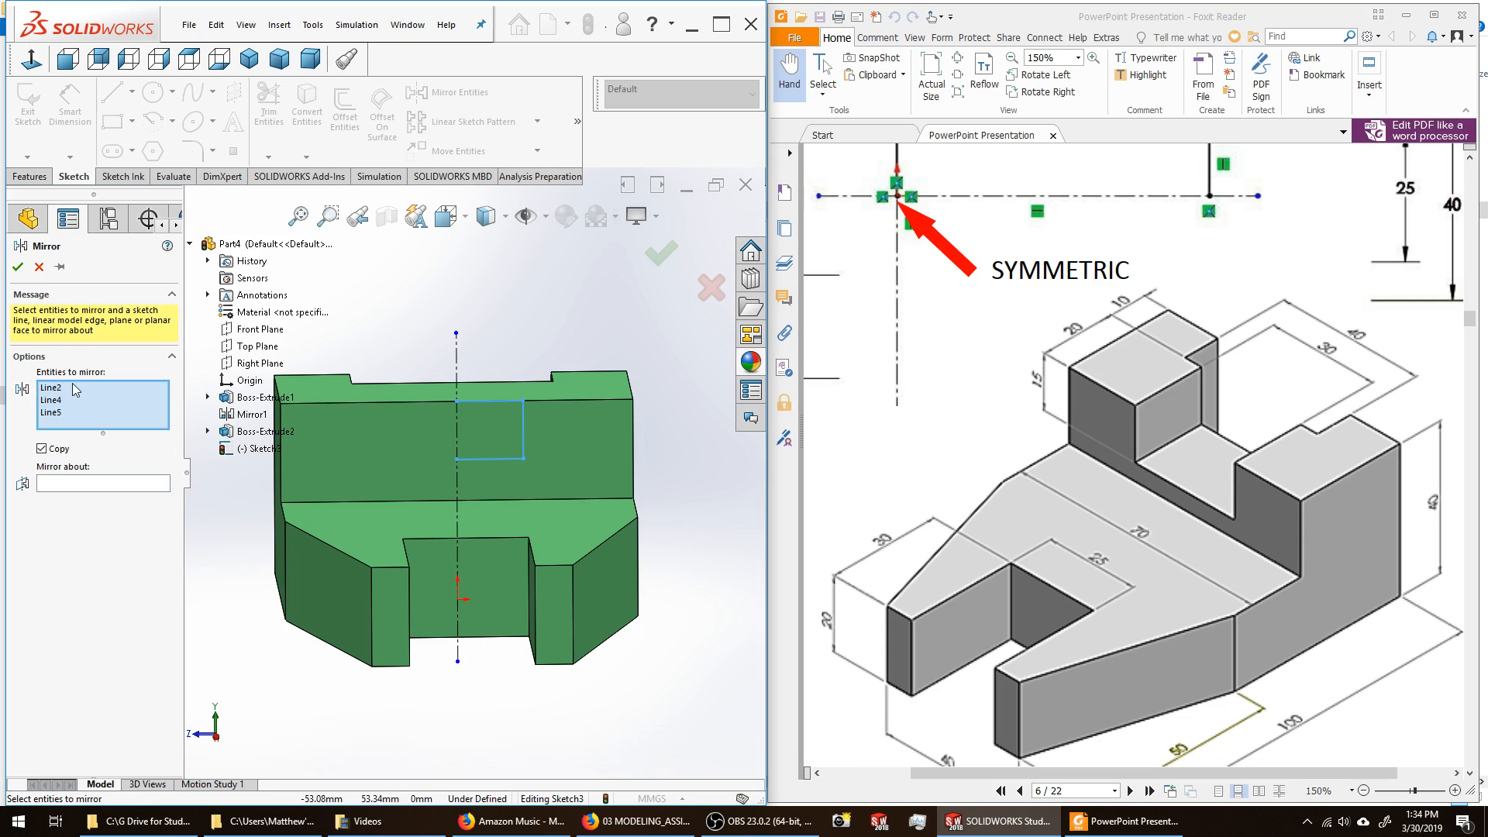
pyautogui.click(72, 483)
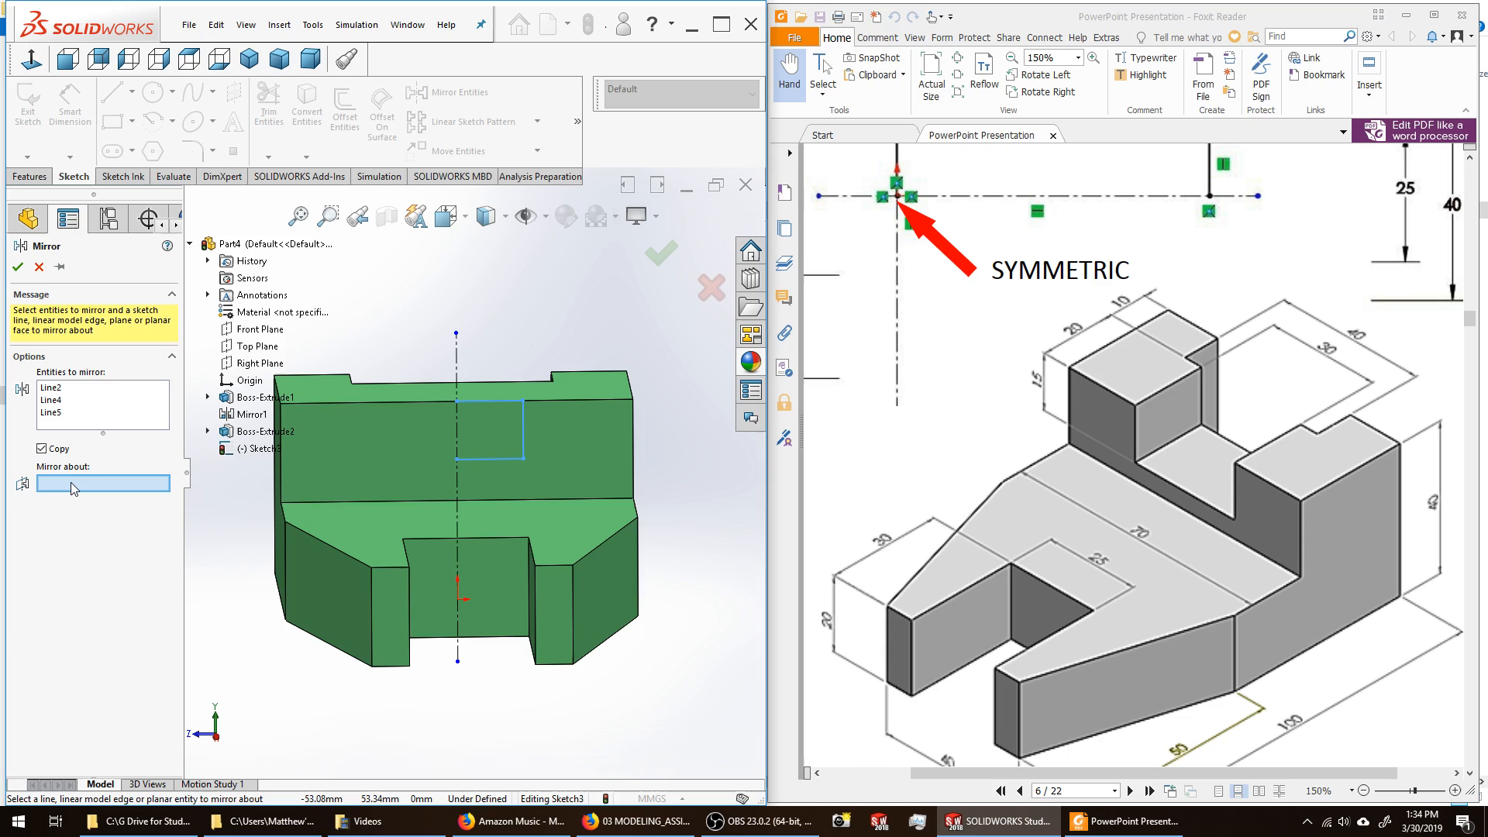
pyautogui.click(458, 353)
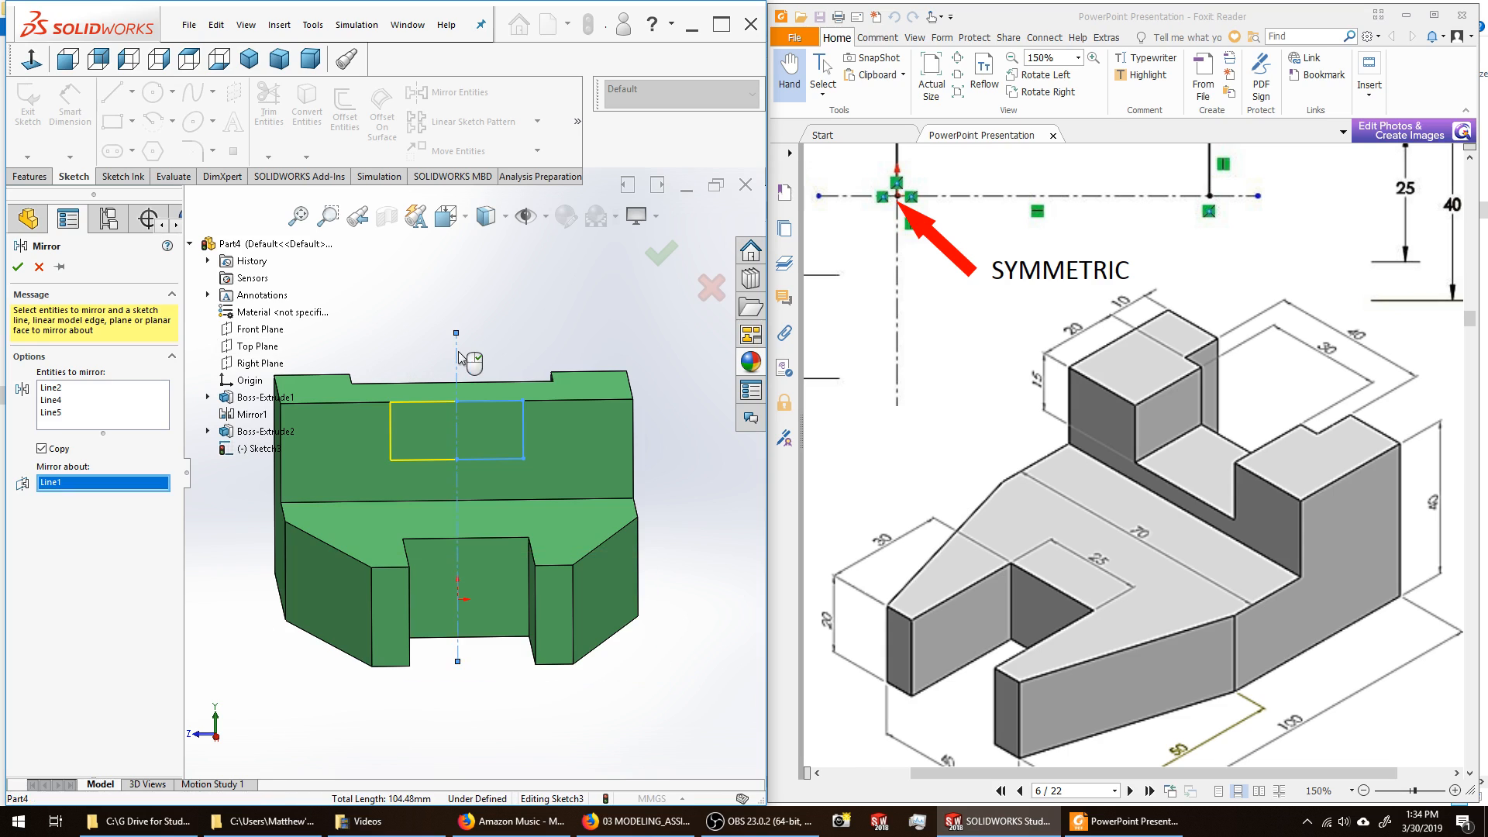
pyautogui.click(17, 267)
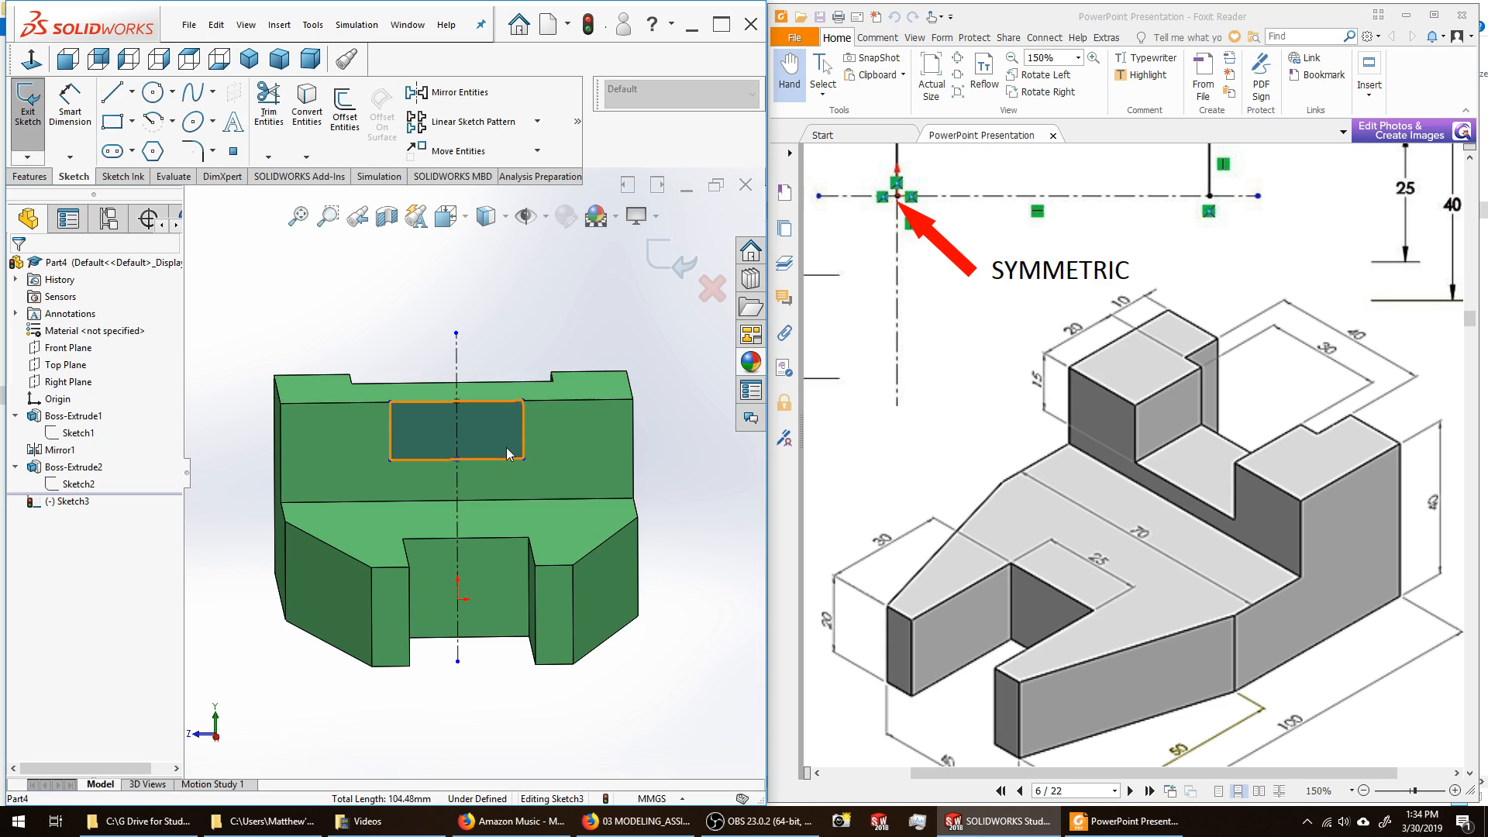
# Stretch the mirrored rectangle from a lower corner to about 27 mm wide and 13 mm tall to test its symmetry.
pyautogui.click(524, 459)
pyautogui.moveTo(524, 459)
pyautogui.mouseDown()
pyautogui.moveTo(579, 459)
pyautogui.moveTo(505, 465)
pyautogui.moveTo(577, 465)
pyautogui.moveTo(525, 466)
pyautogui.mouseUp()
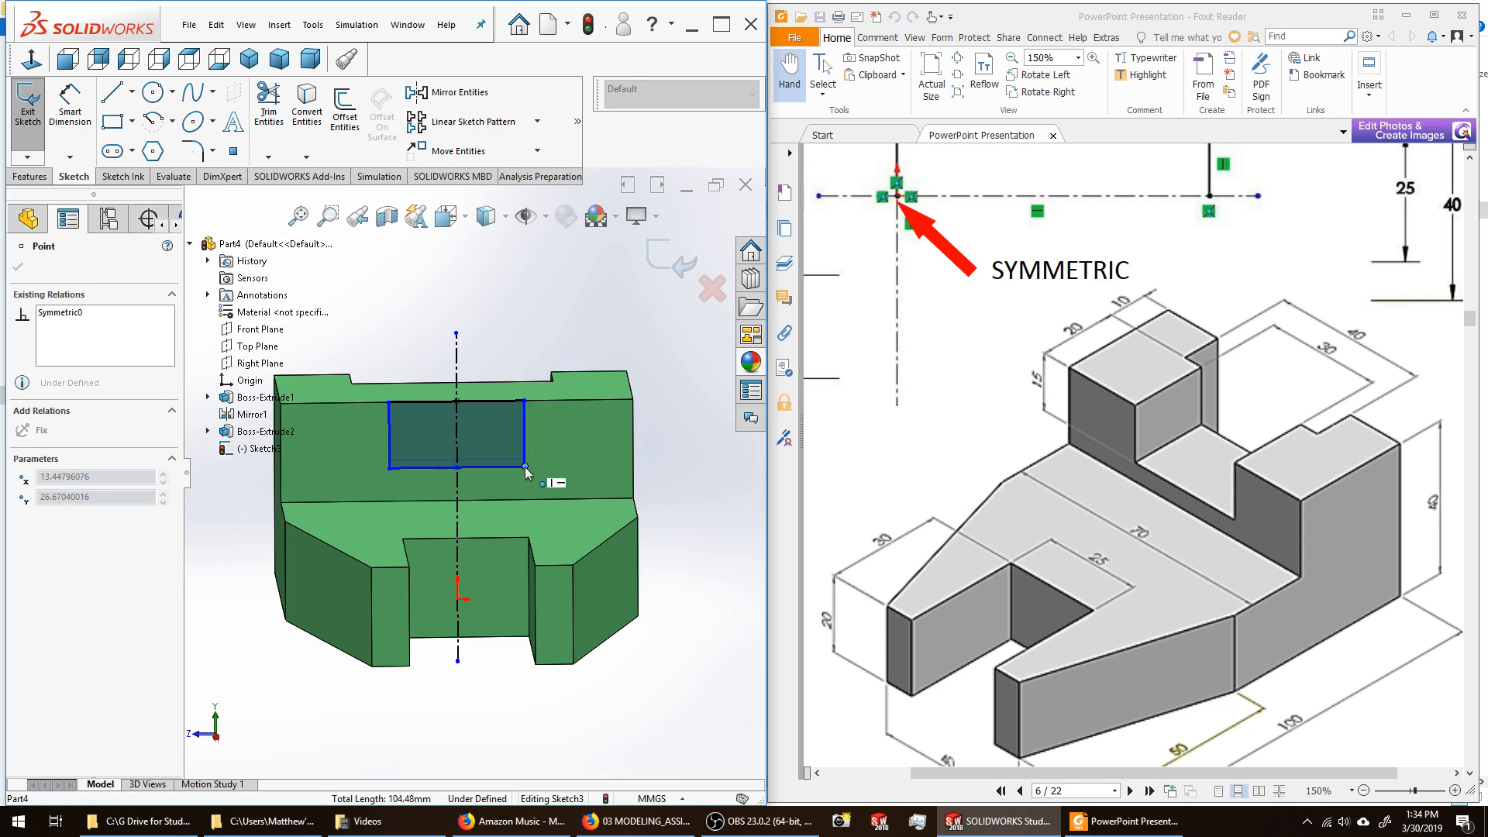
pyautogui.click(19, 269)
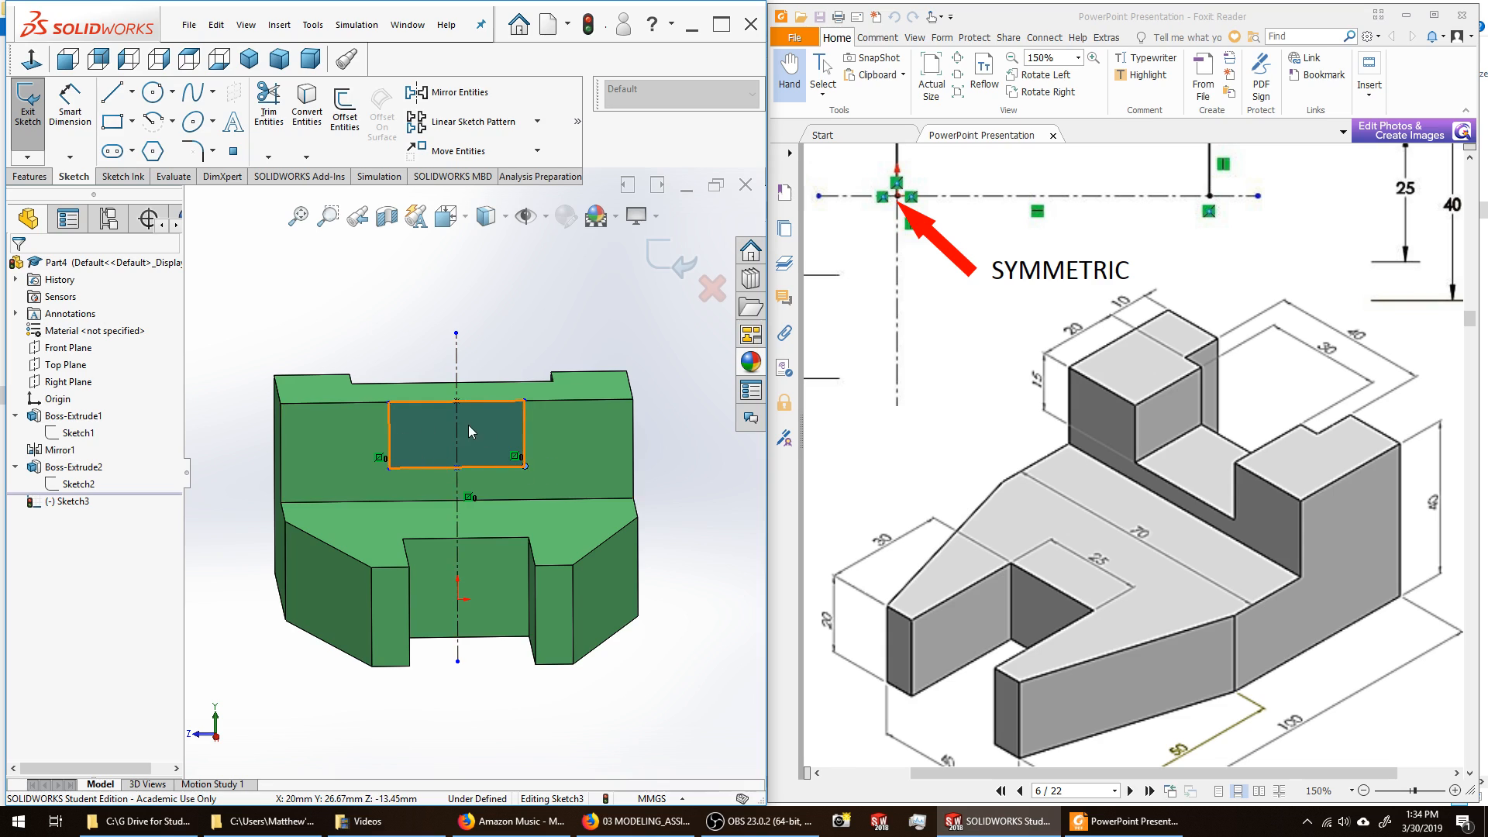
# Dimension the rectangle's overall width along the raised block's top edge as 30 mm.
pyautogui.click(71, 104)
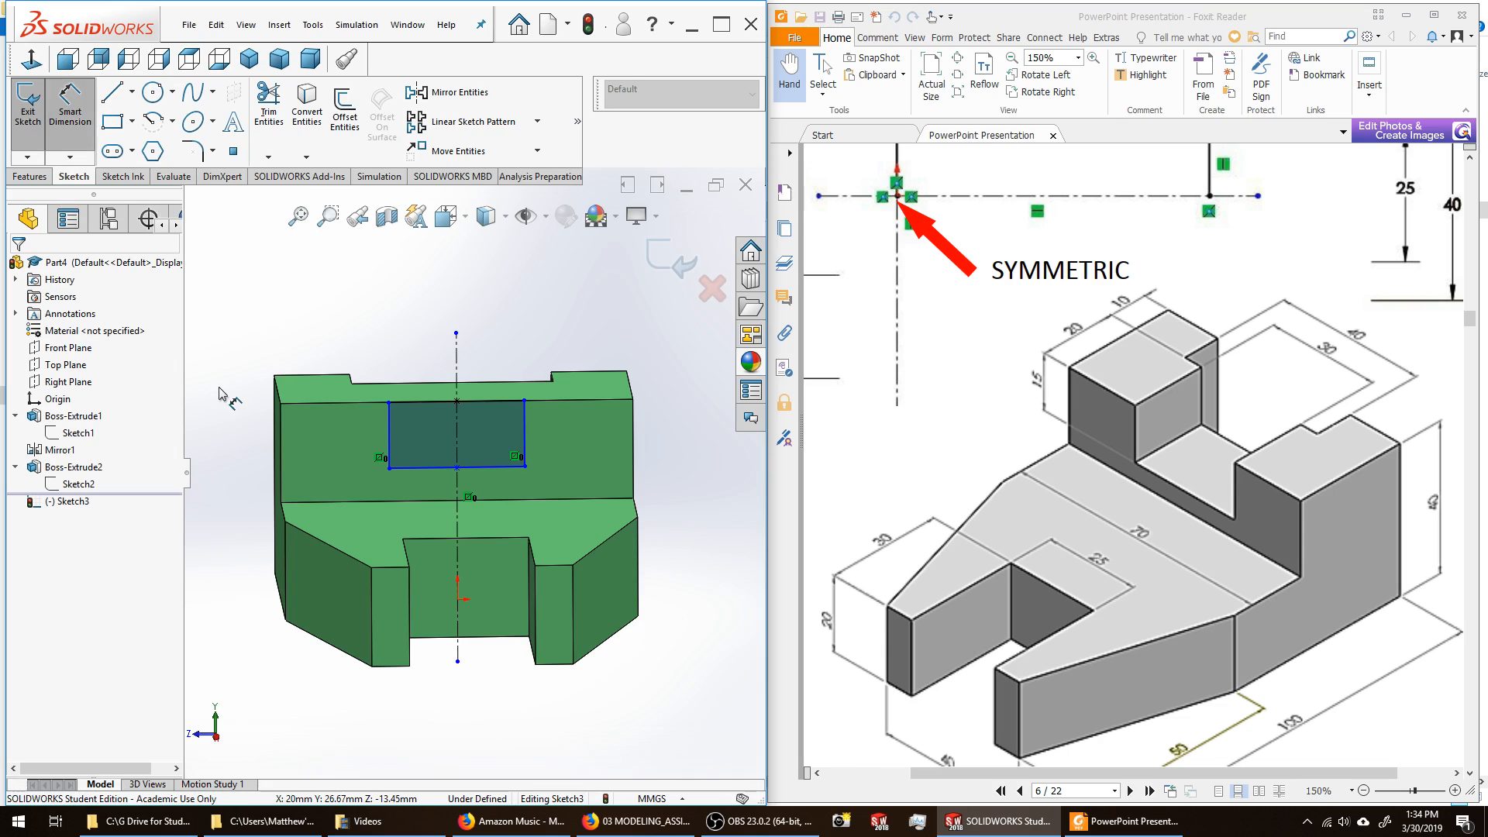
pyautogui.click(486, 402)
pyautogui.click(470, 279)
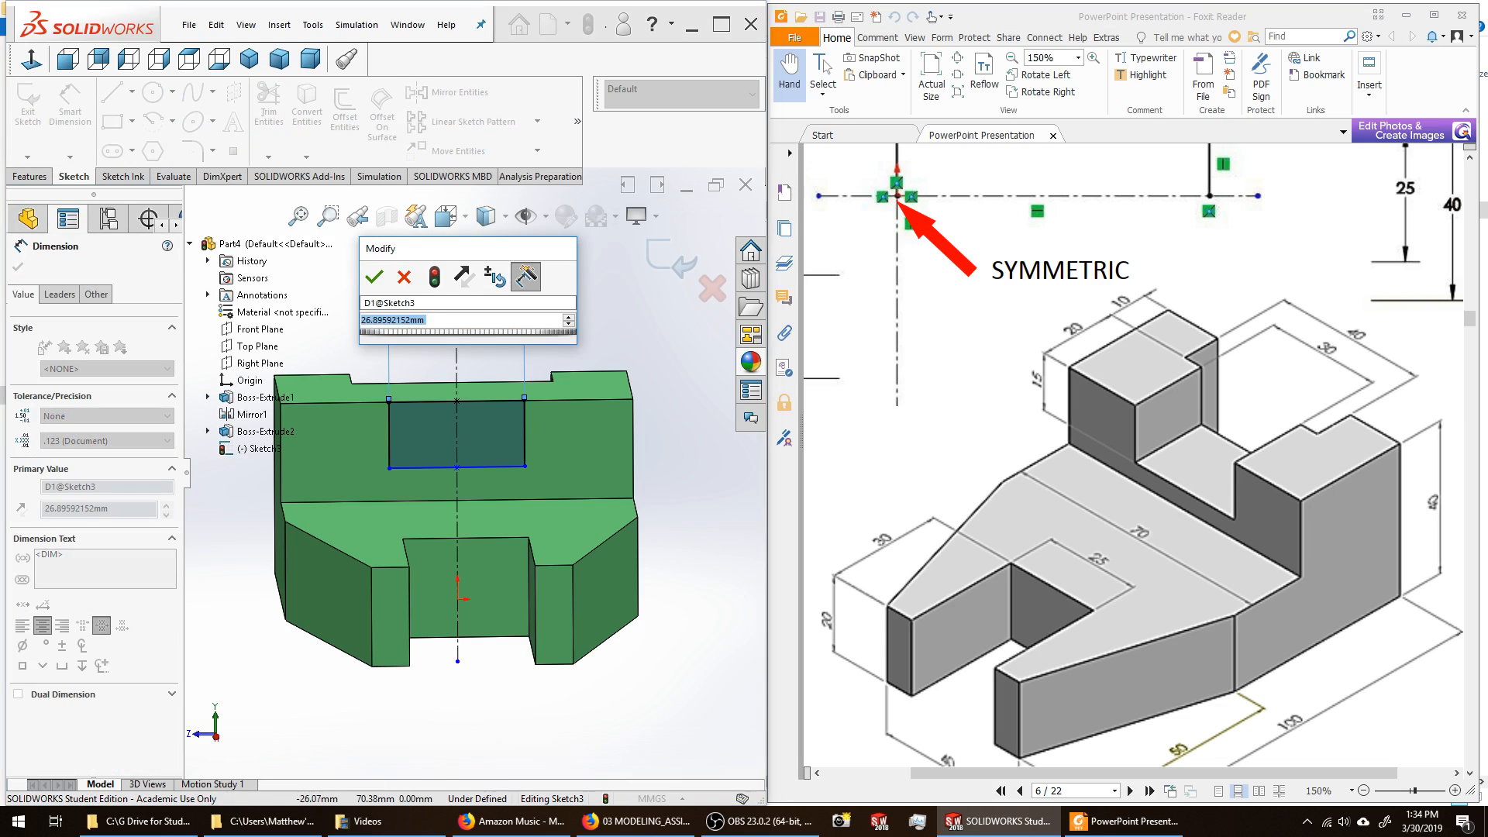
pyautogui.write('30')
pyautogui.press('Return')
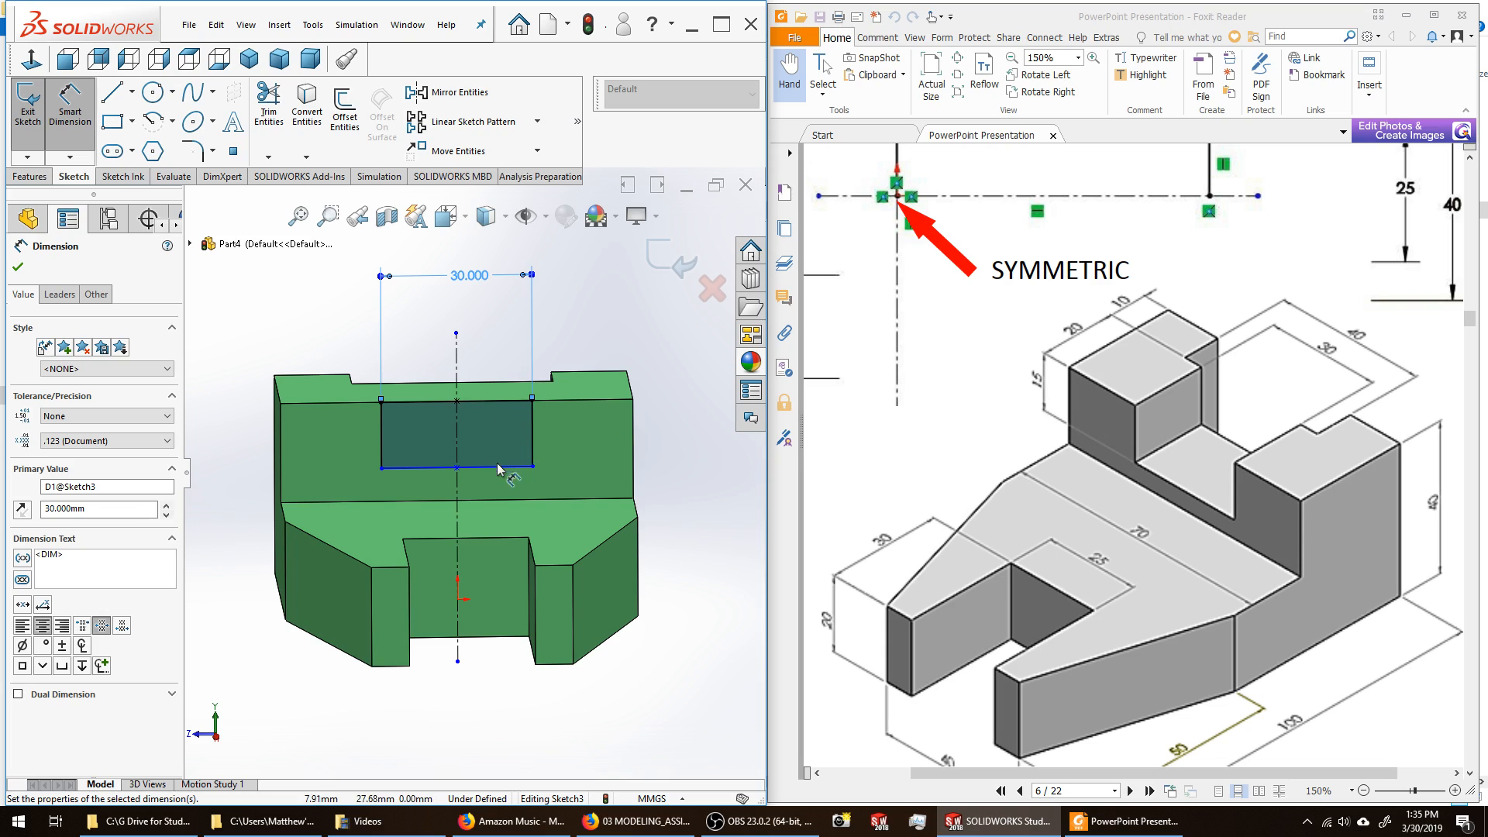
# Dimension the rectangle's vertical side as 15 mm, then leave dimensioning and view the sketch at an angle.
pyautogui.click(538, 432)
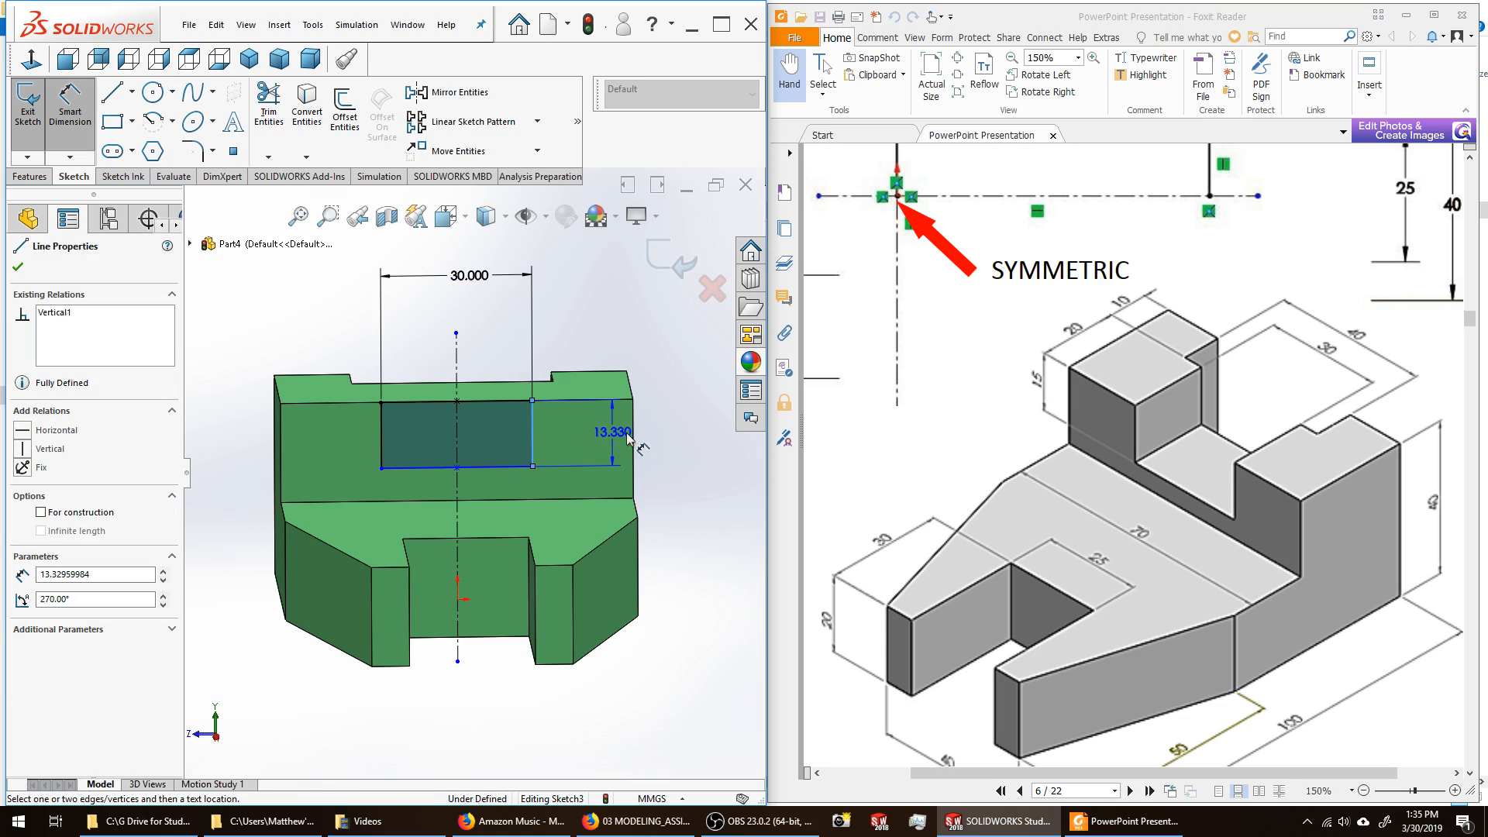
pyautogui.click(690, 432)
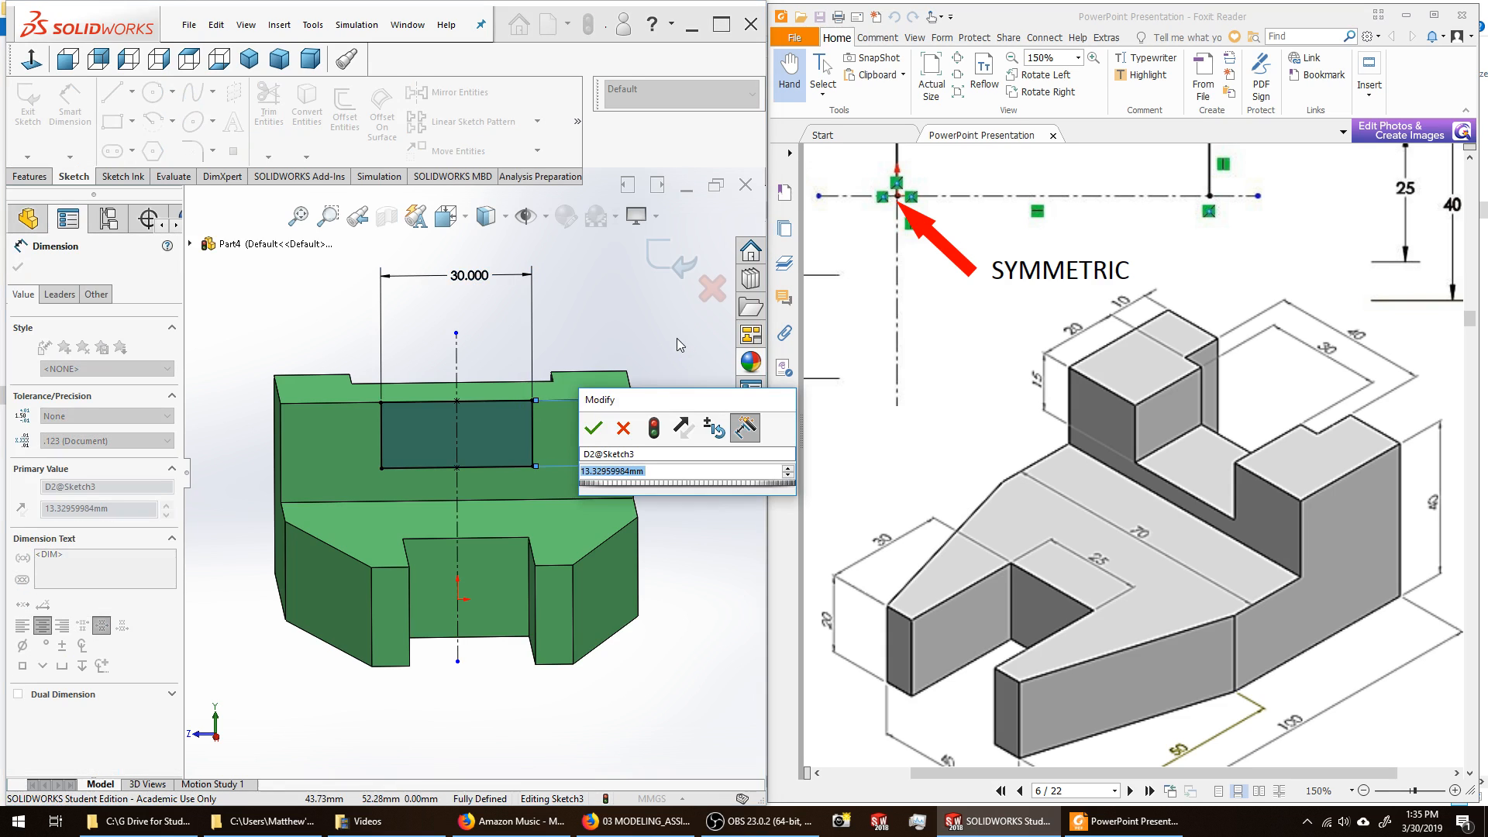
pyautogui.write('15')
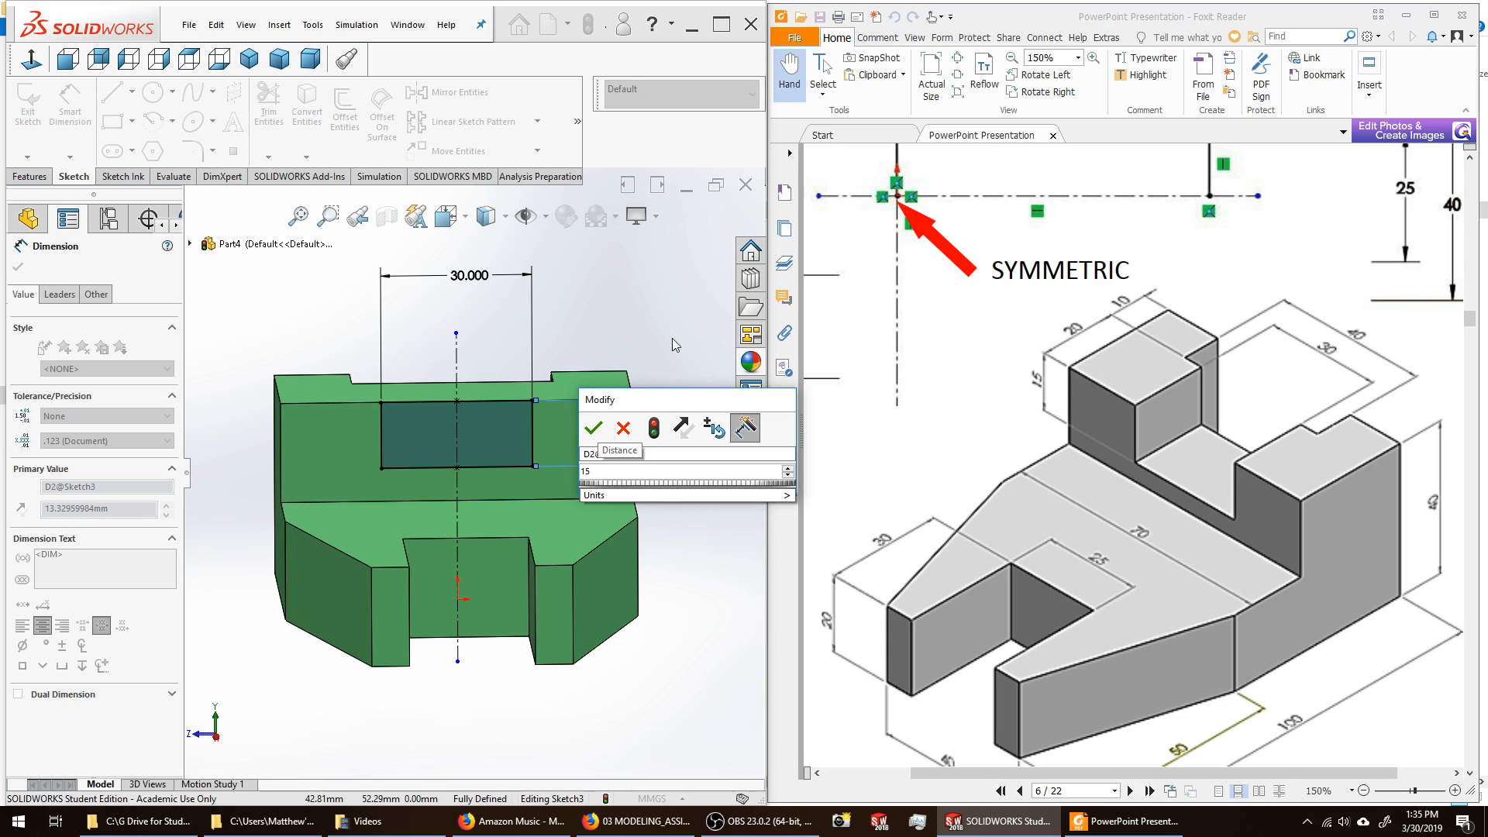
pyautogui.press('Return')
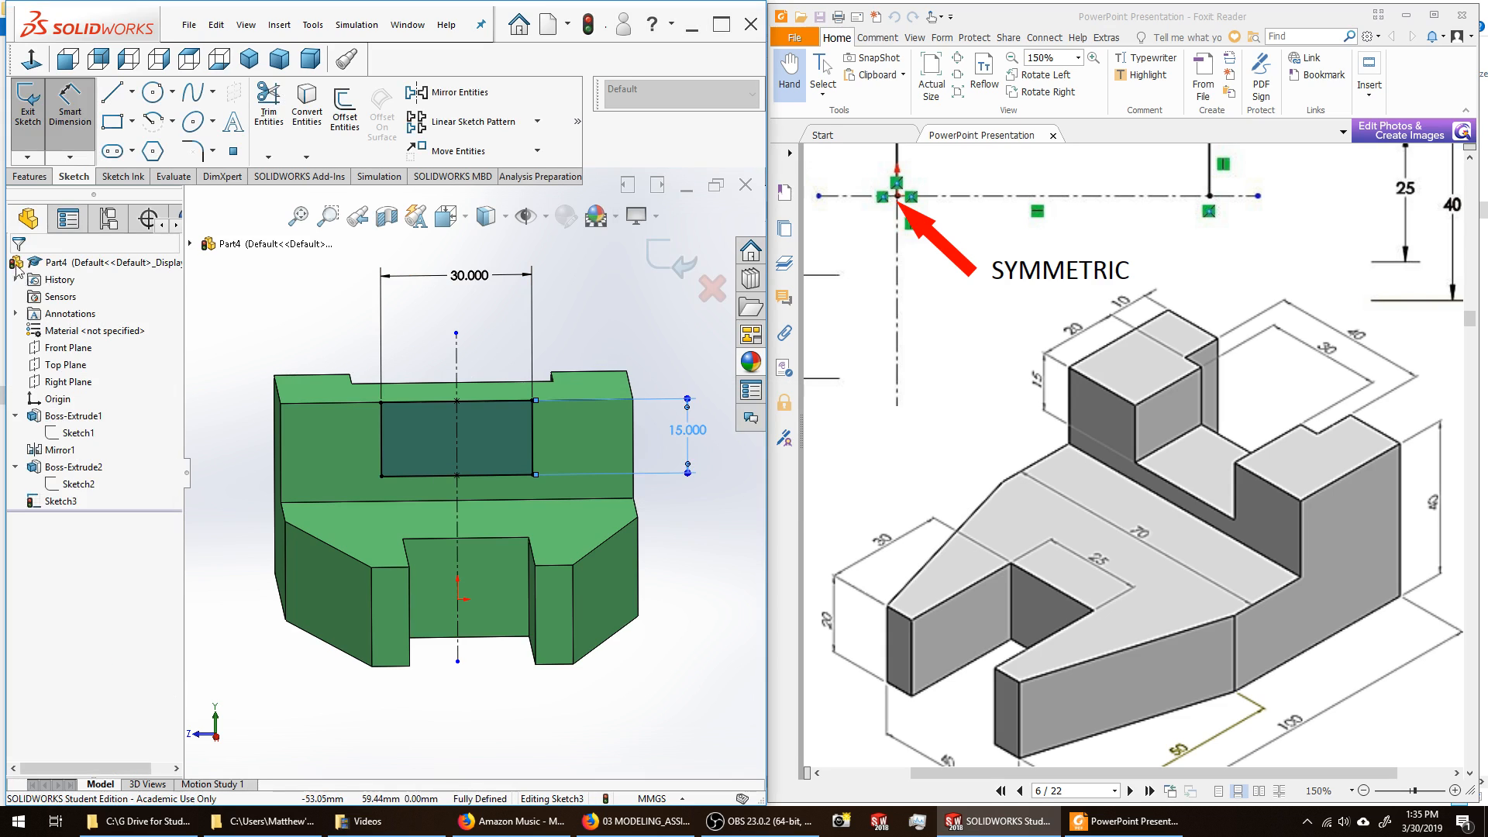
pyautogui.press('Escape')
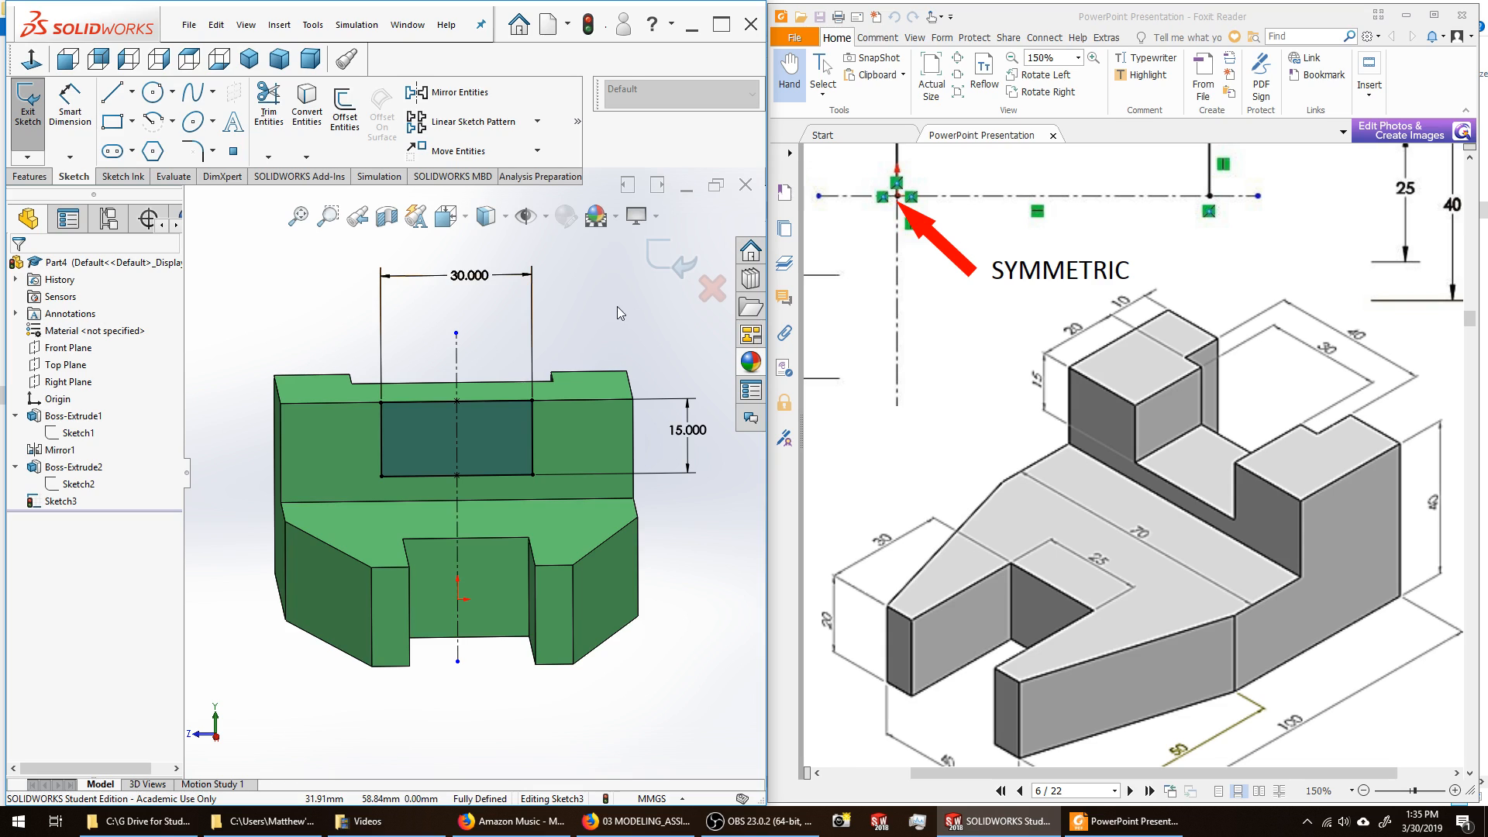
pyautogui.moveTo(631, 305); pyautogui.dragTo(316, 381, button='middle')
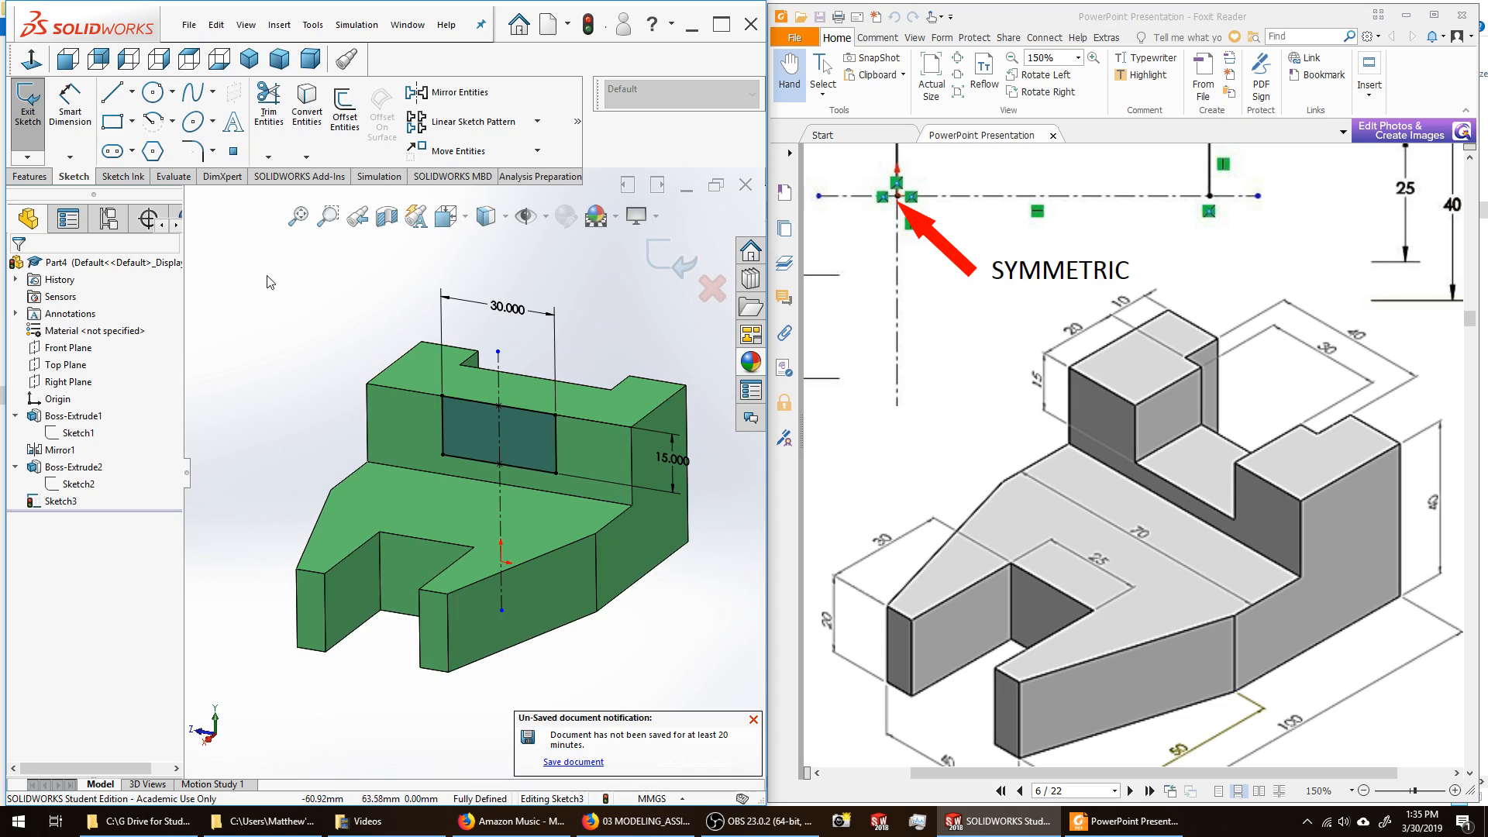
# Exit the notch sketch and extrude-cut its rectangle Through All across the raised wide-end block.
pyautogui.click(28, 101)
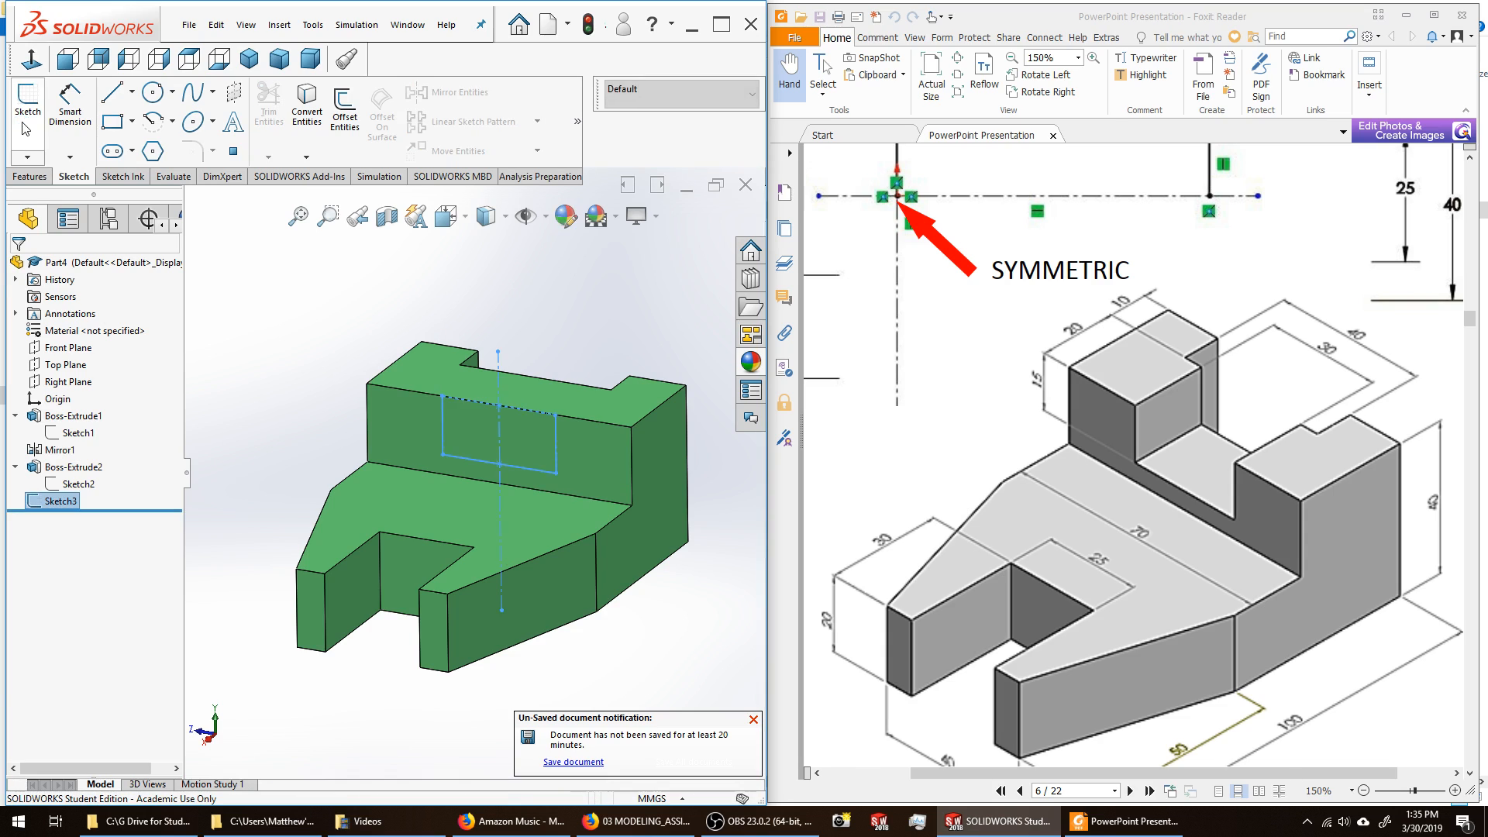
pyautogui.click(31, 177)
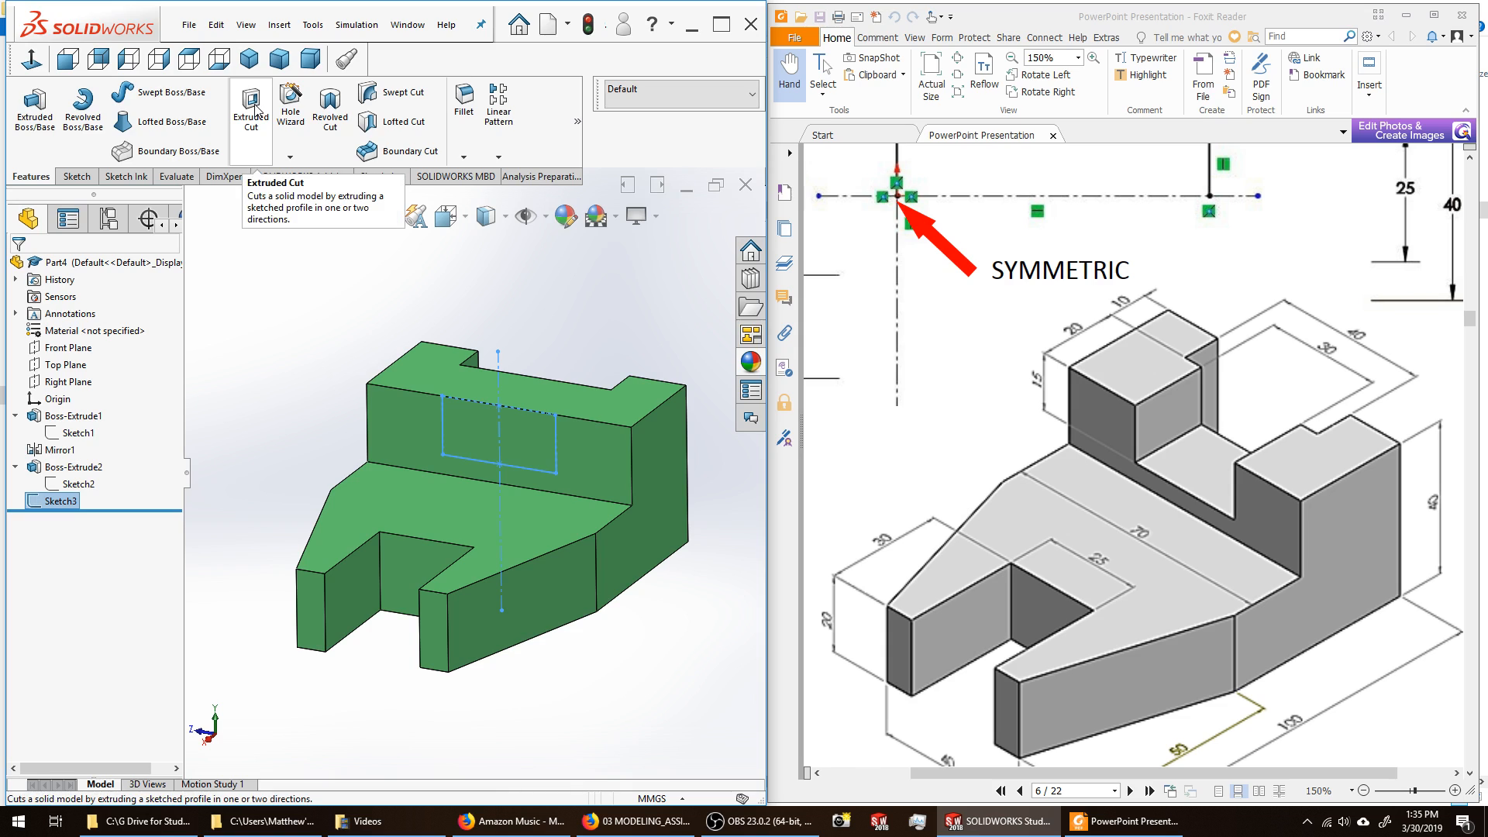
pyautogui.click(255, 108)
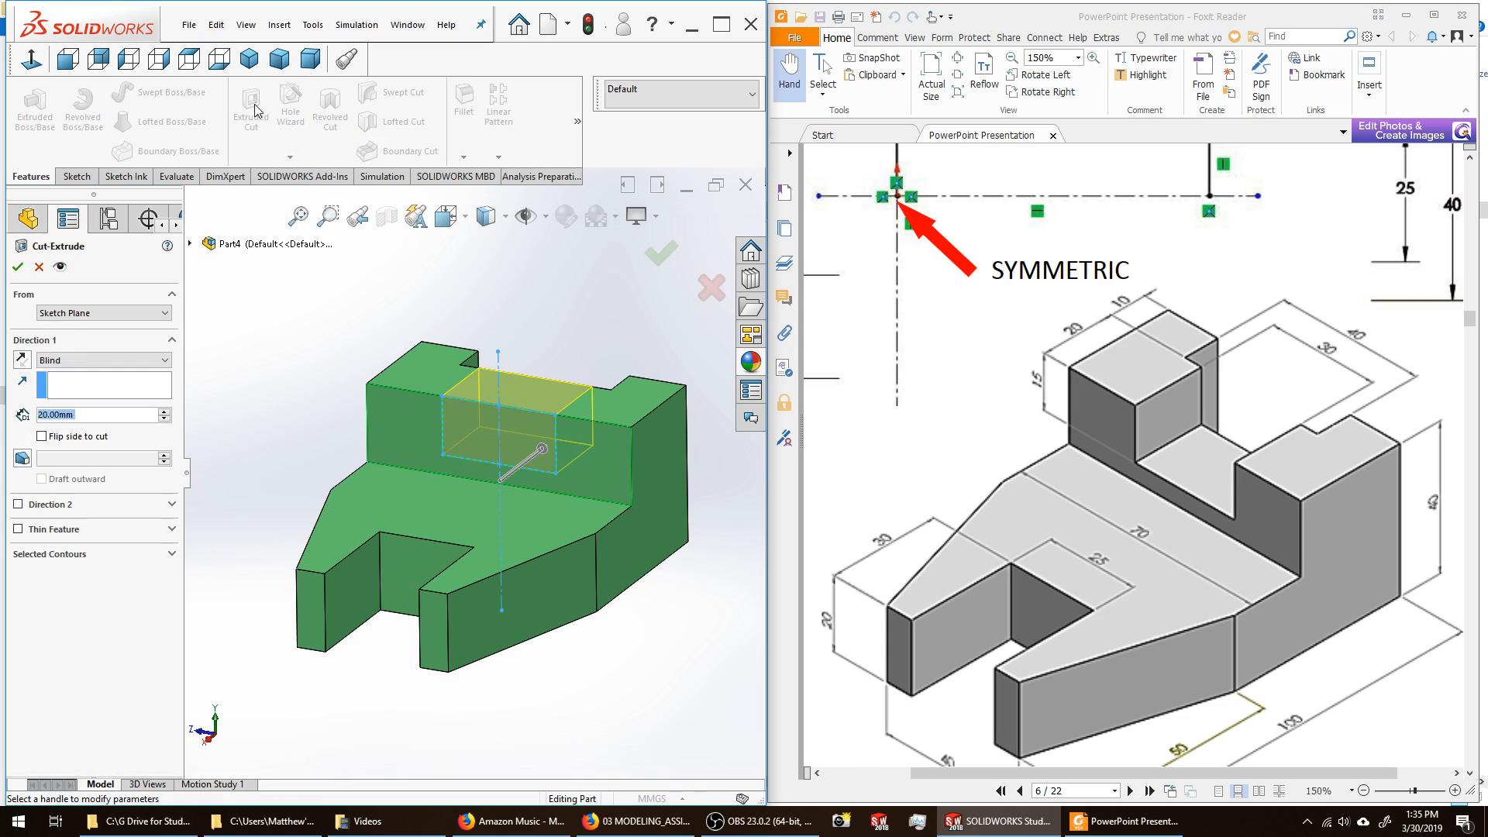
pyautogui.moveTo(312, 314); pyautogui.dragTo(296, 359, button='middle')
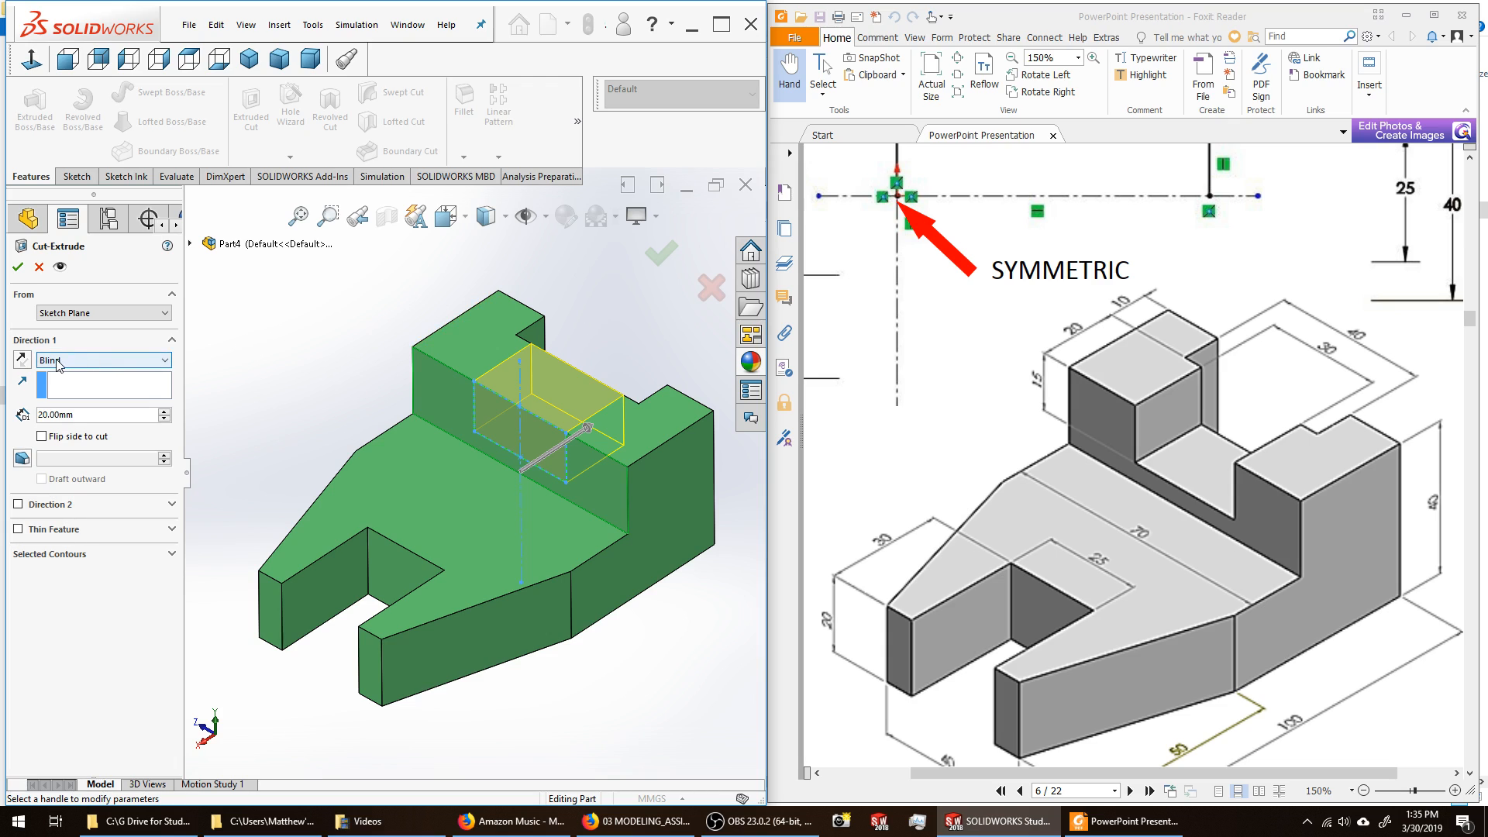
pyautogui.click(167, 362)
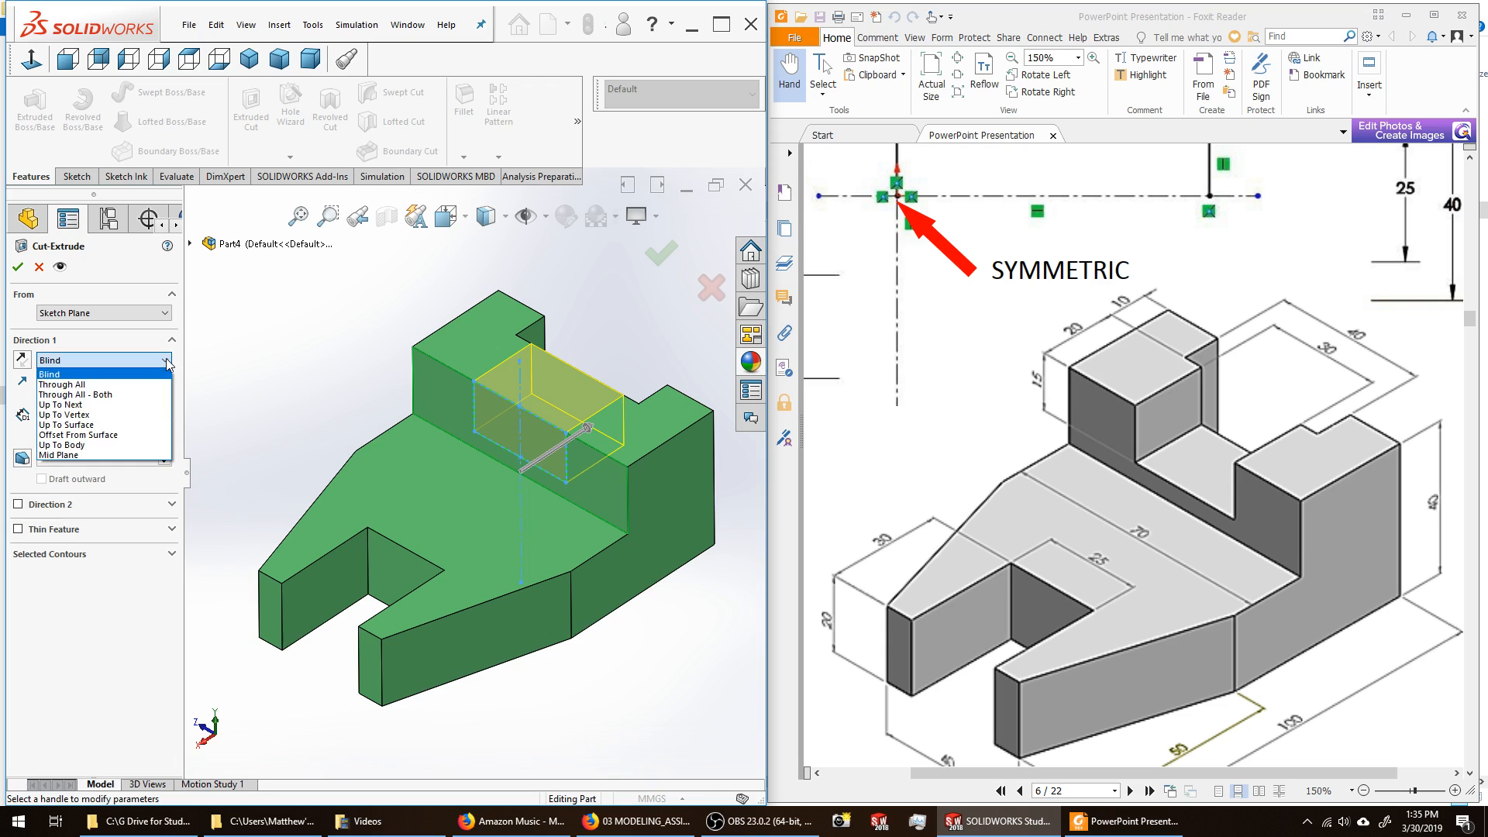
pyautogui.click(130, 386)
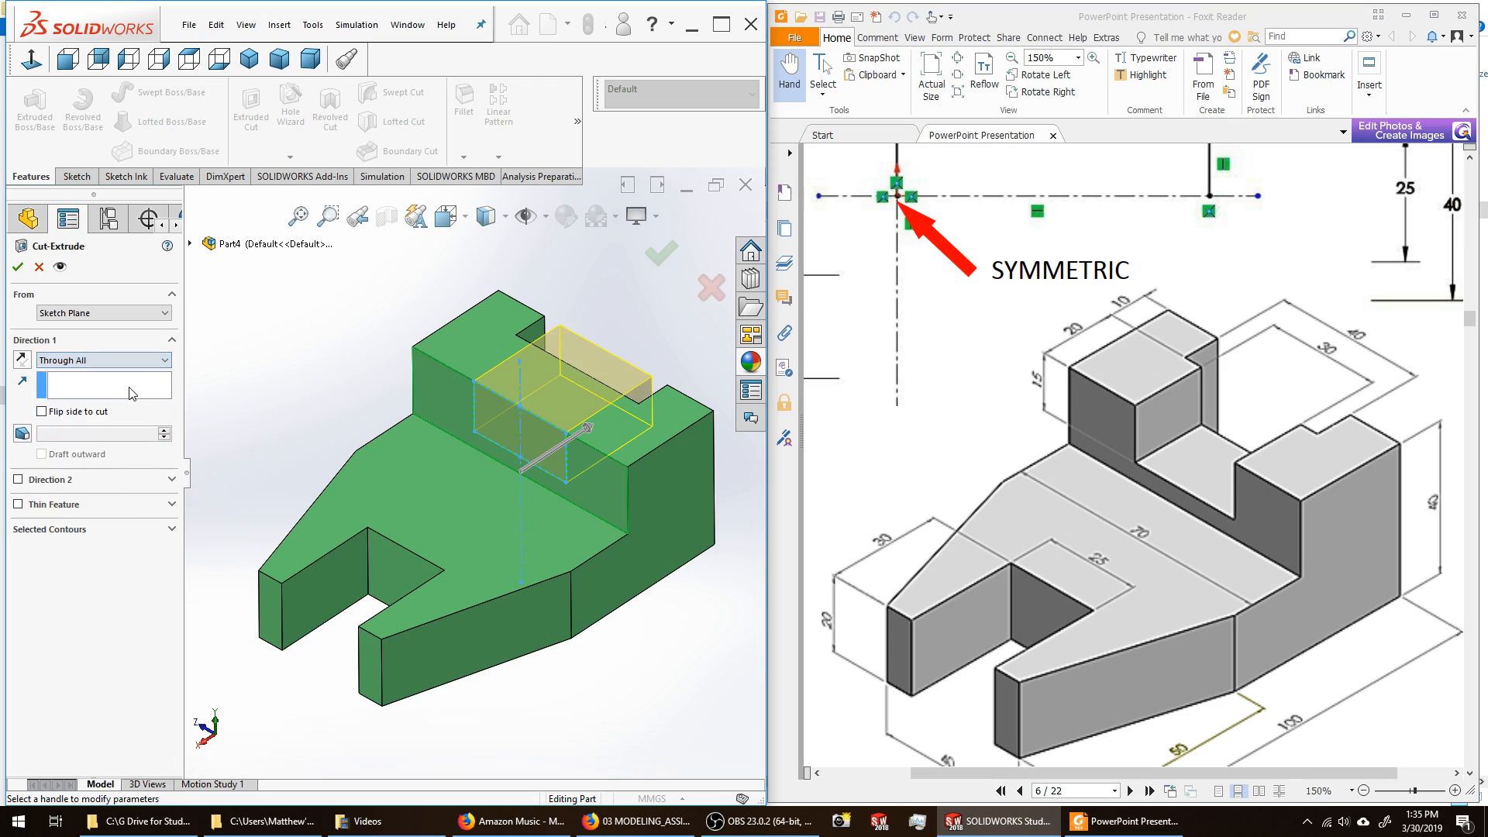
pyautogui.click(18, 267)
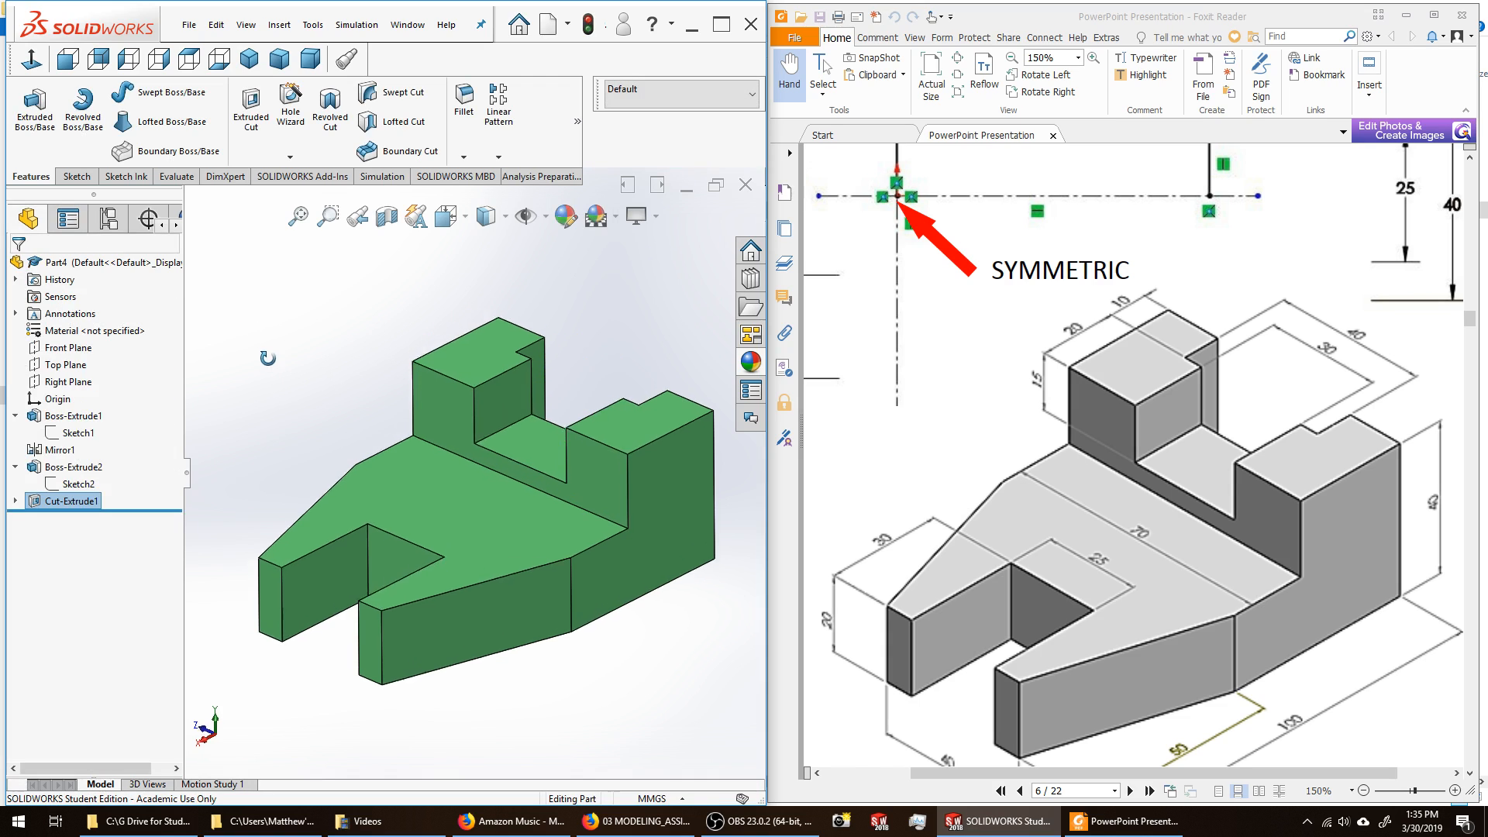
pyautogui.moveTo(268, 359); pyautogui.dragTo(258, 387, button='middle')
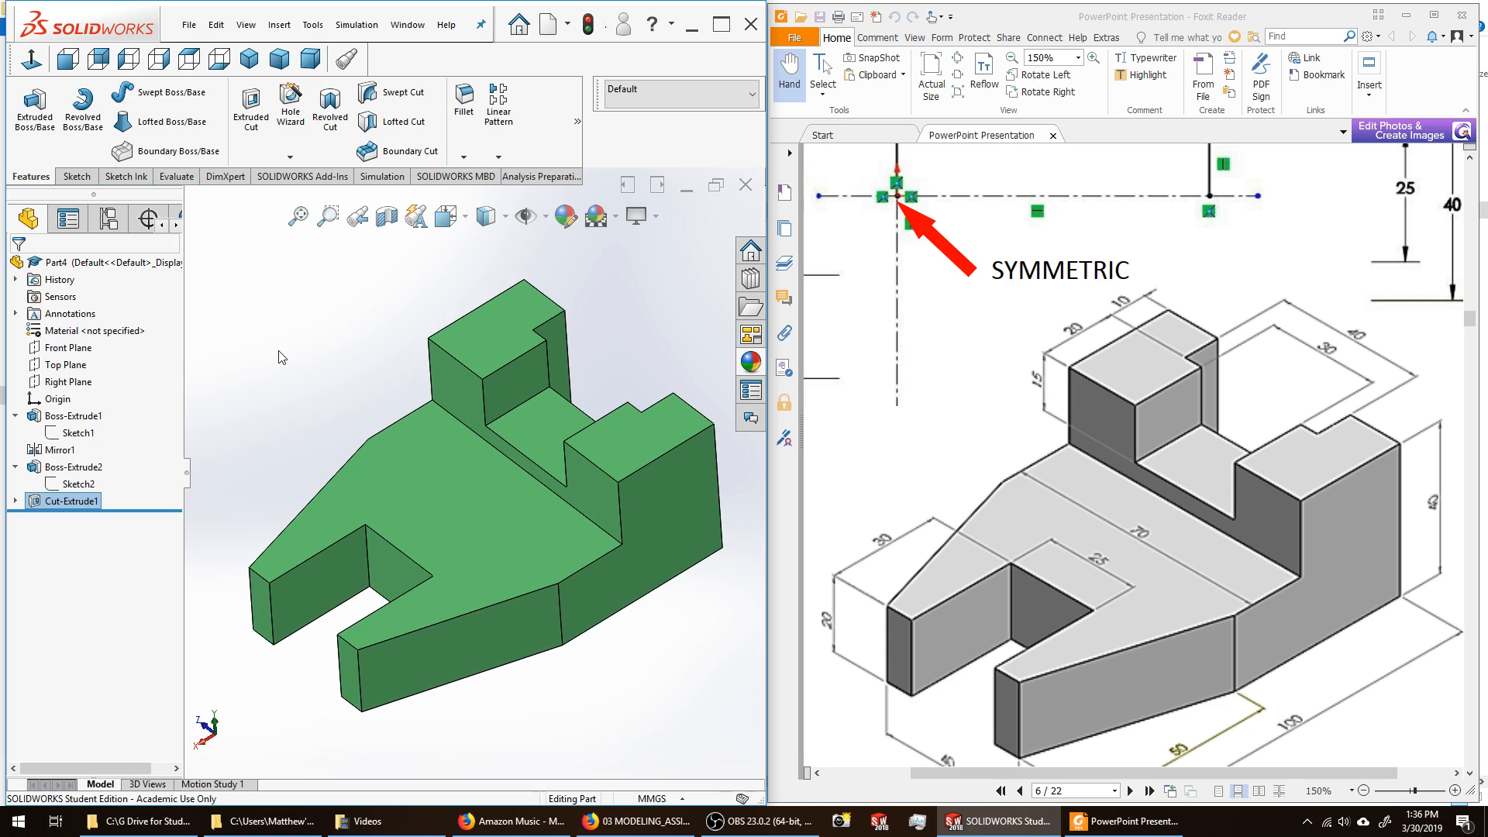